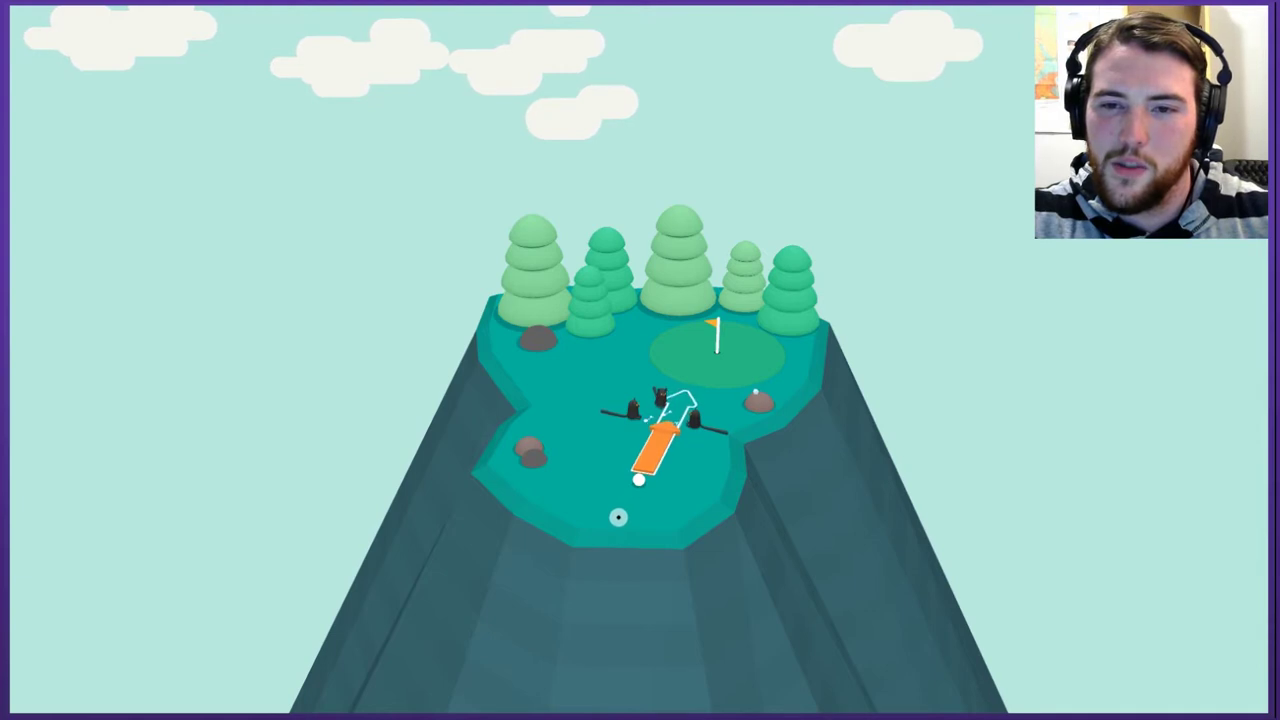
Shoot the ball past the cats, then fling the golfer himself up the hill.
drag(640, 478, 690, 410)
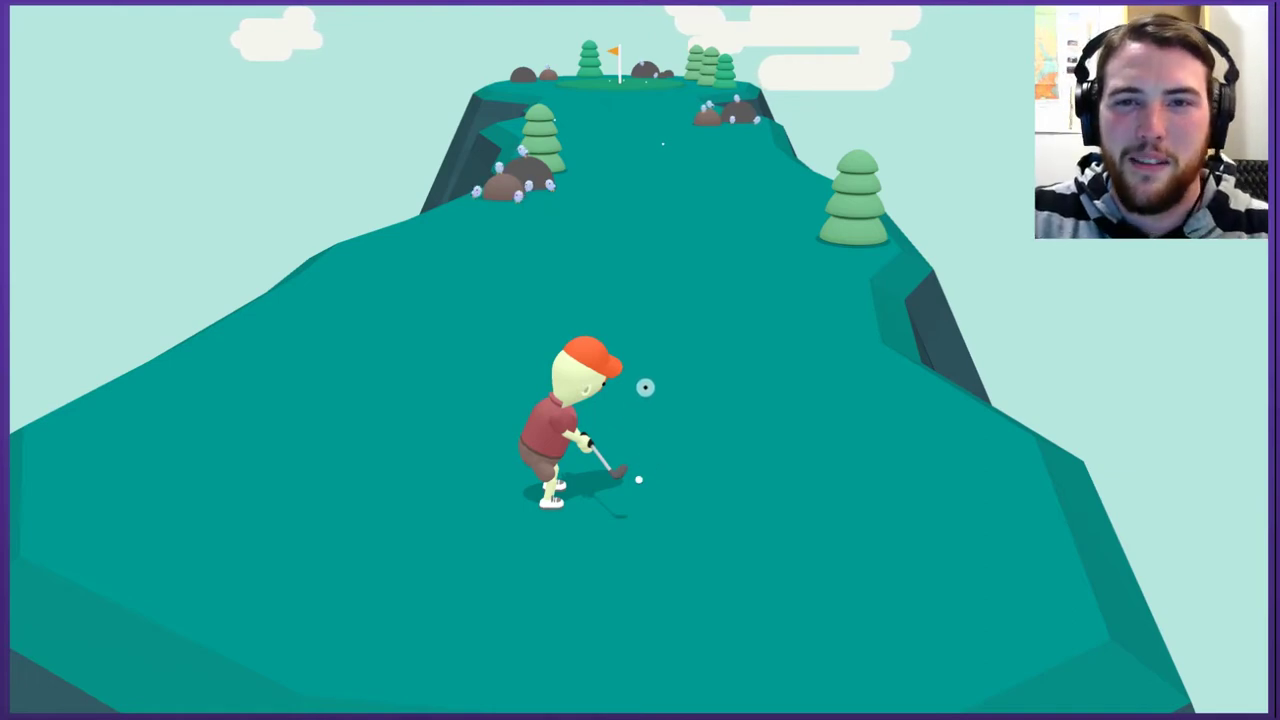
drag(641, 478, 639, 521)
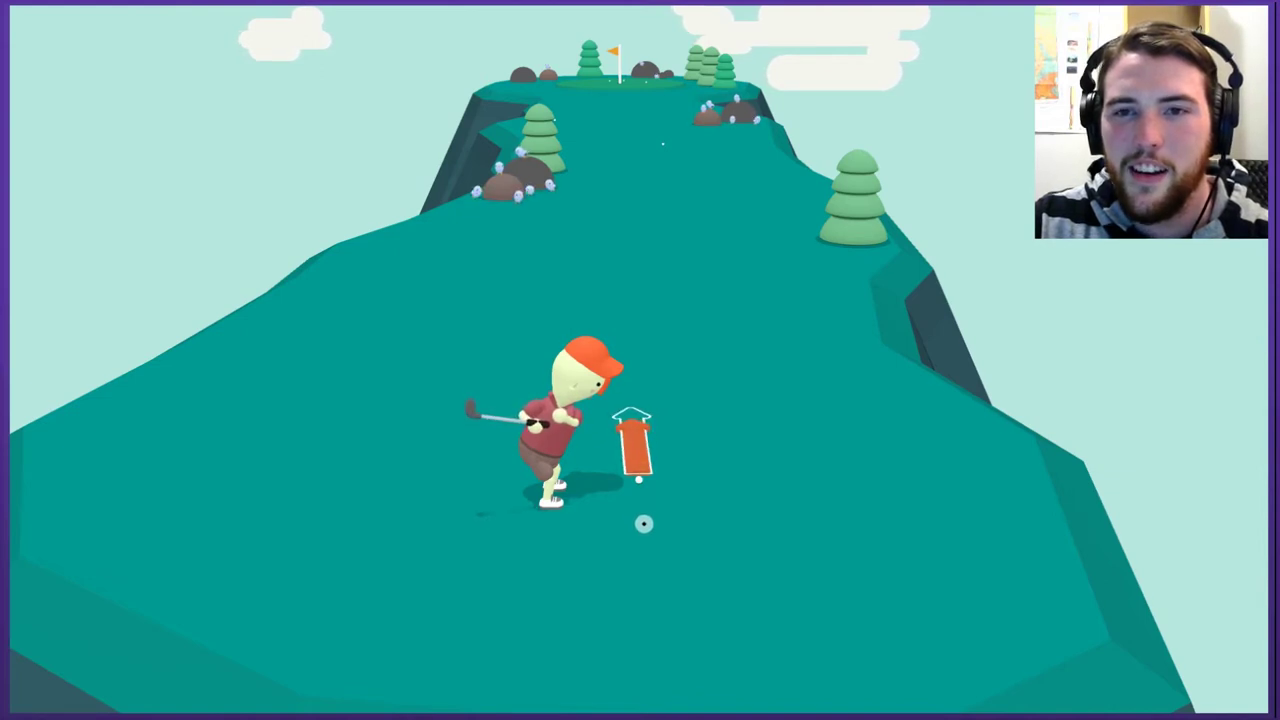
drag(641, 525, 641, 525)
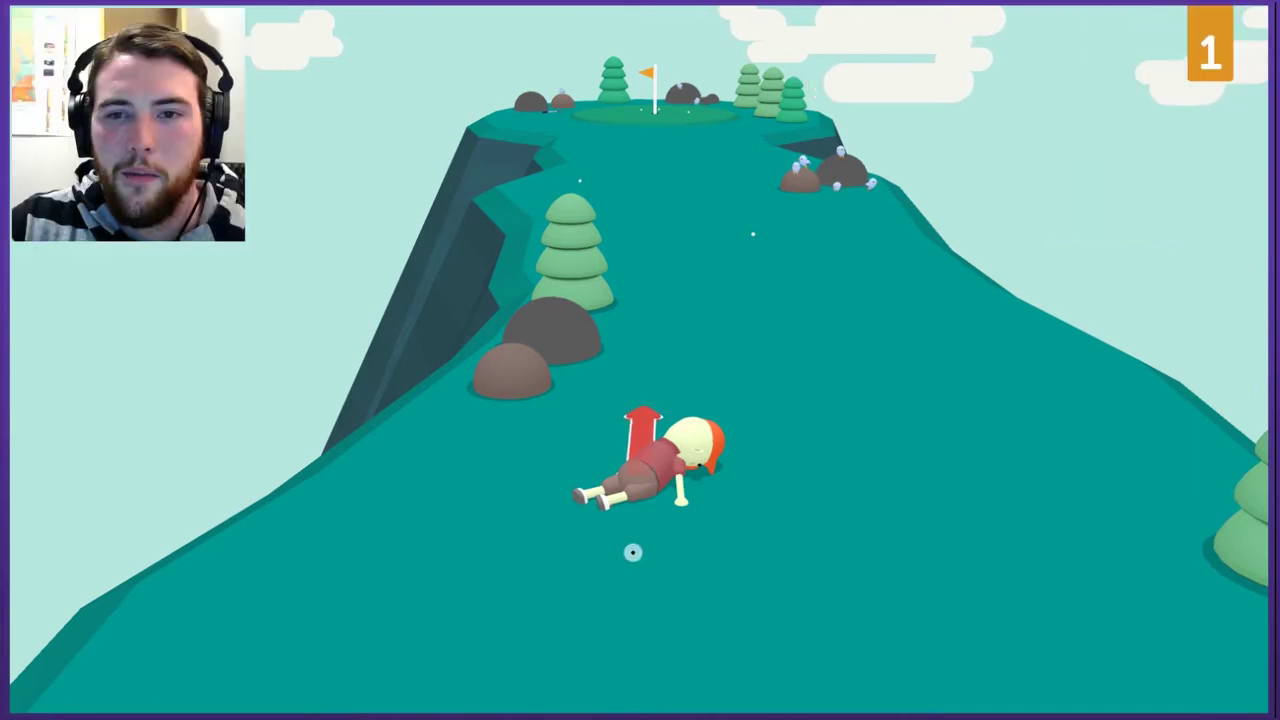
Launch the golfer twice toward the flag until he lands on the green.
click(630, 604)
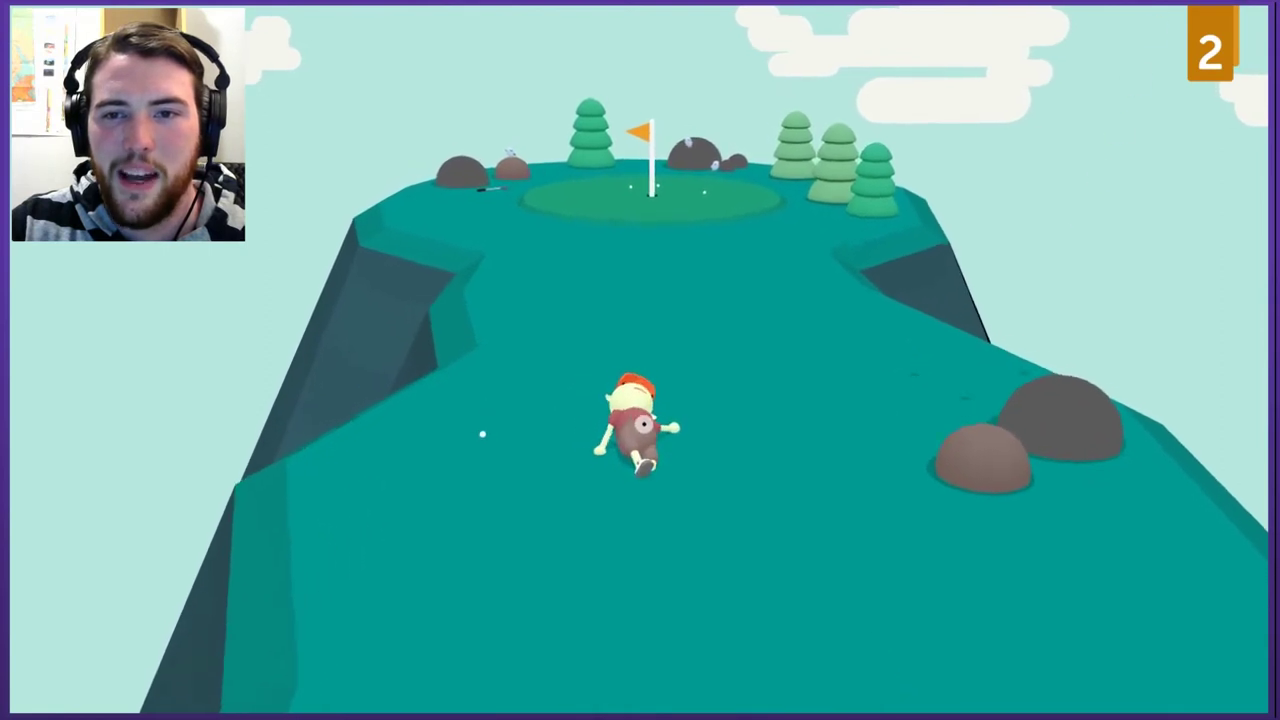
click(480, 483)
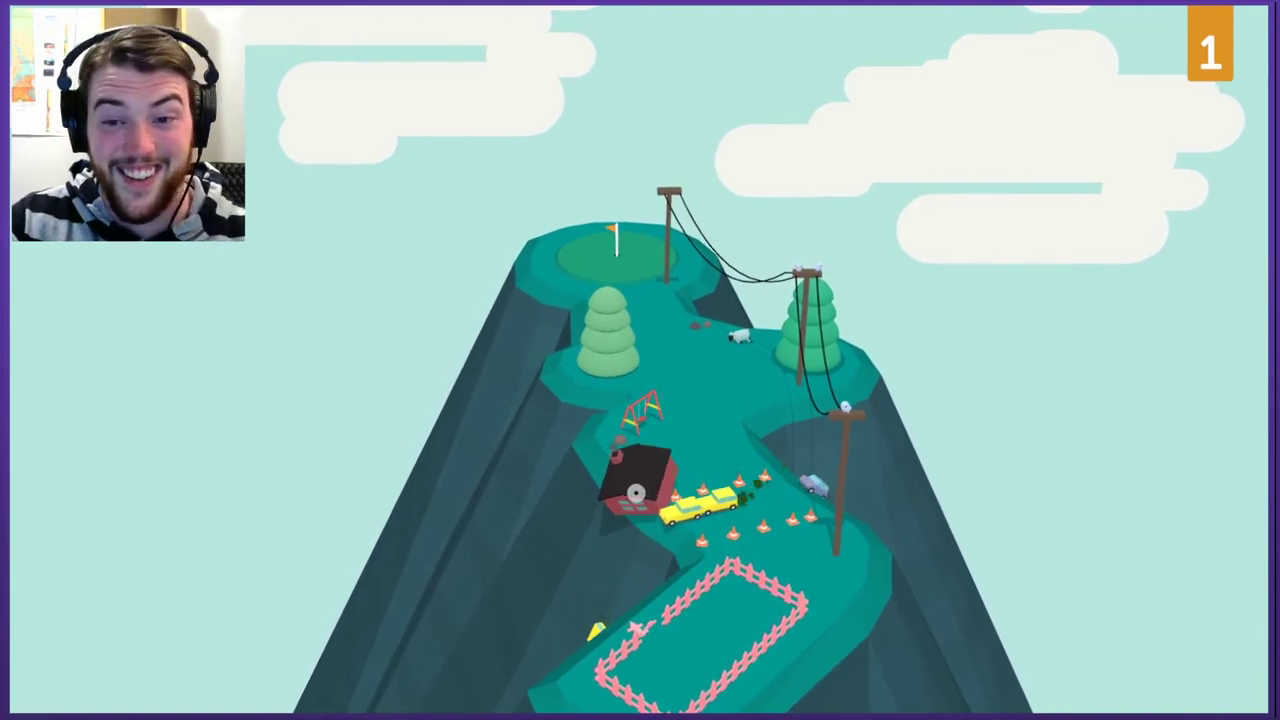
Fling the house up the winding path past the swings onto the green in 4 strokes.
drag(646, 512, 463, 487)
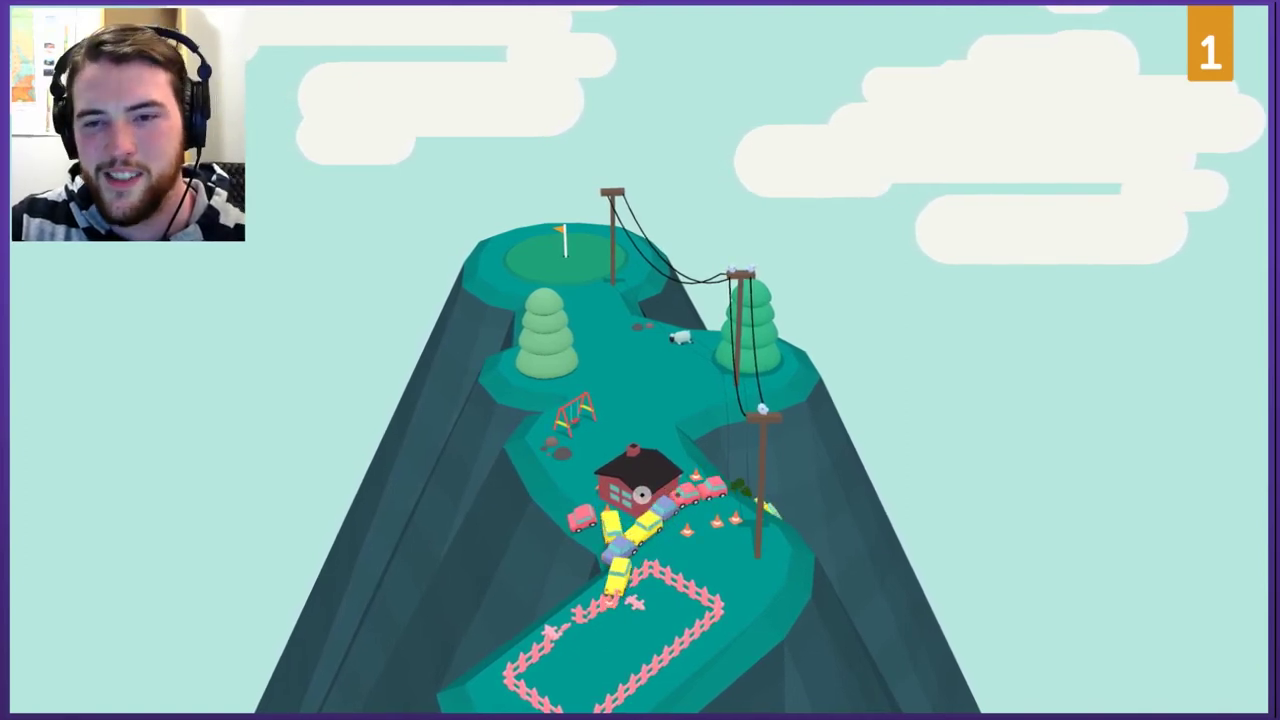
drag(650, 490, 790, 600)
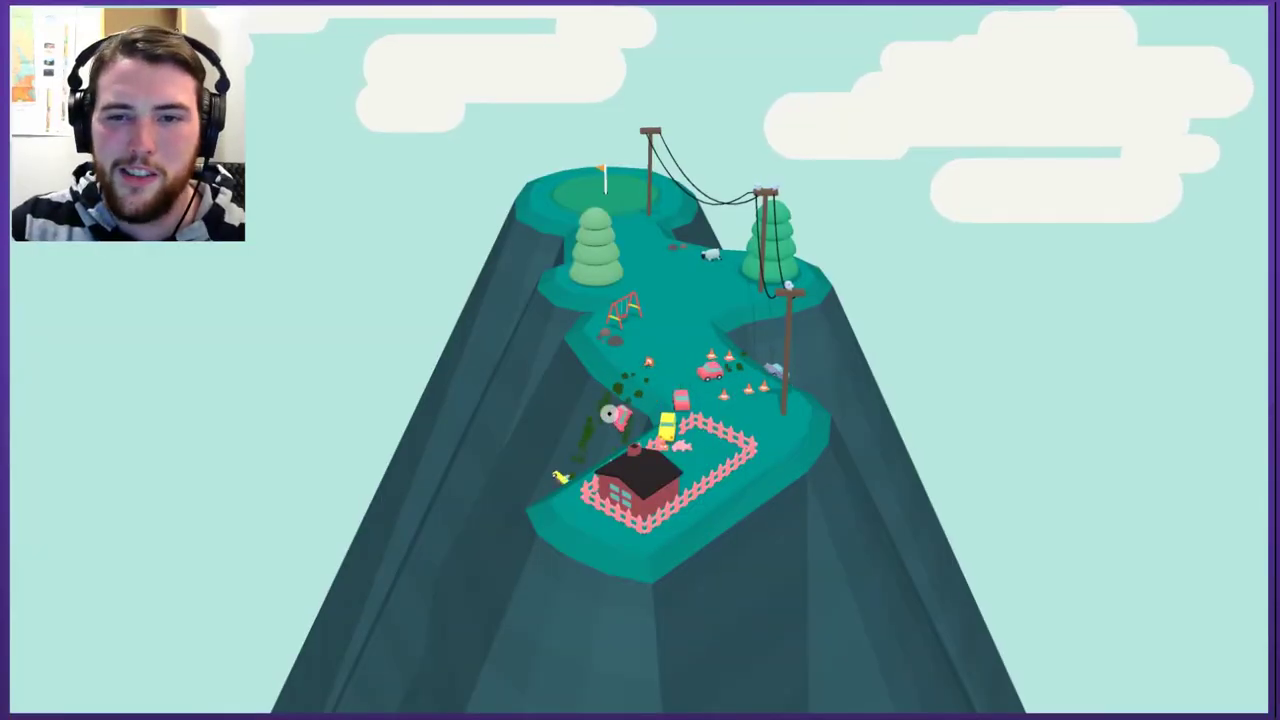
drag(650, 440, 630, 560)
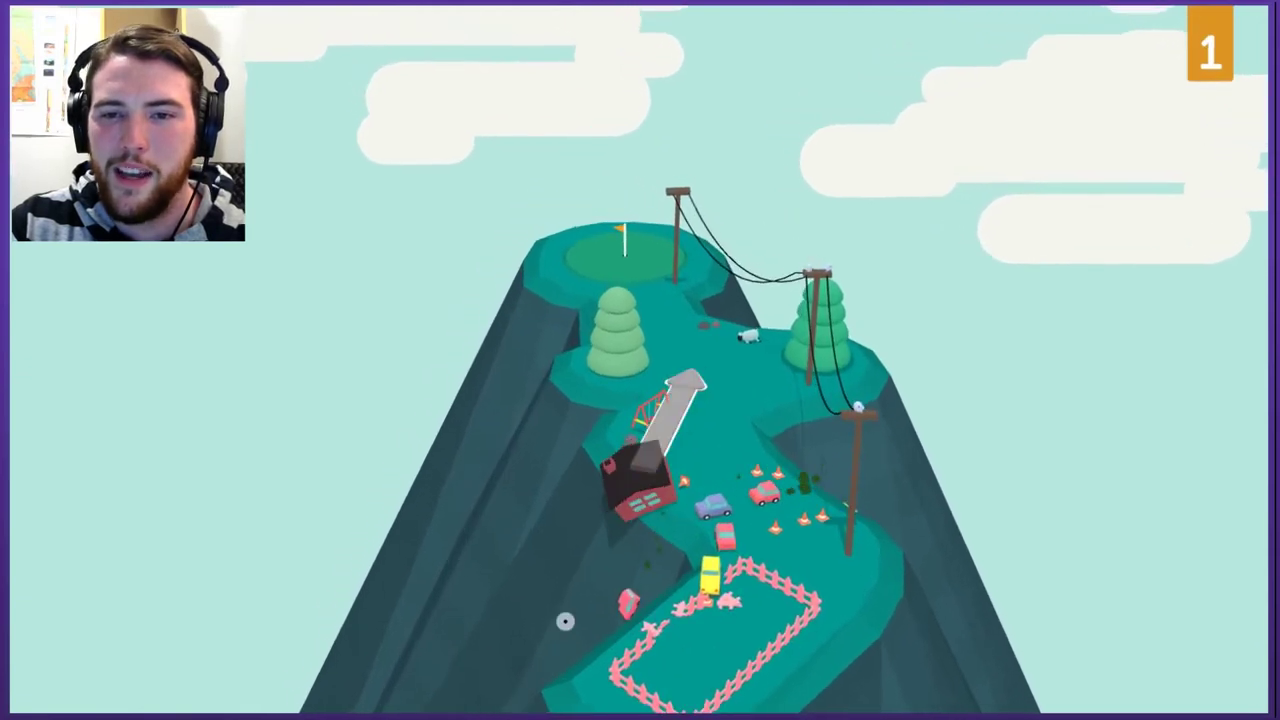
drag(615, 445, 590, 540)
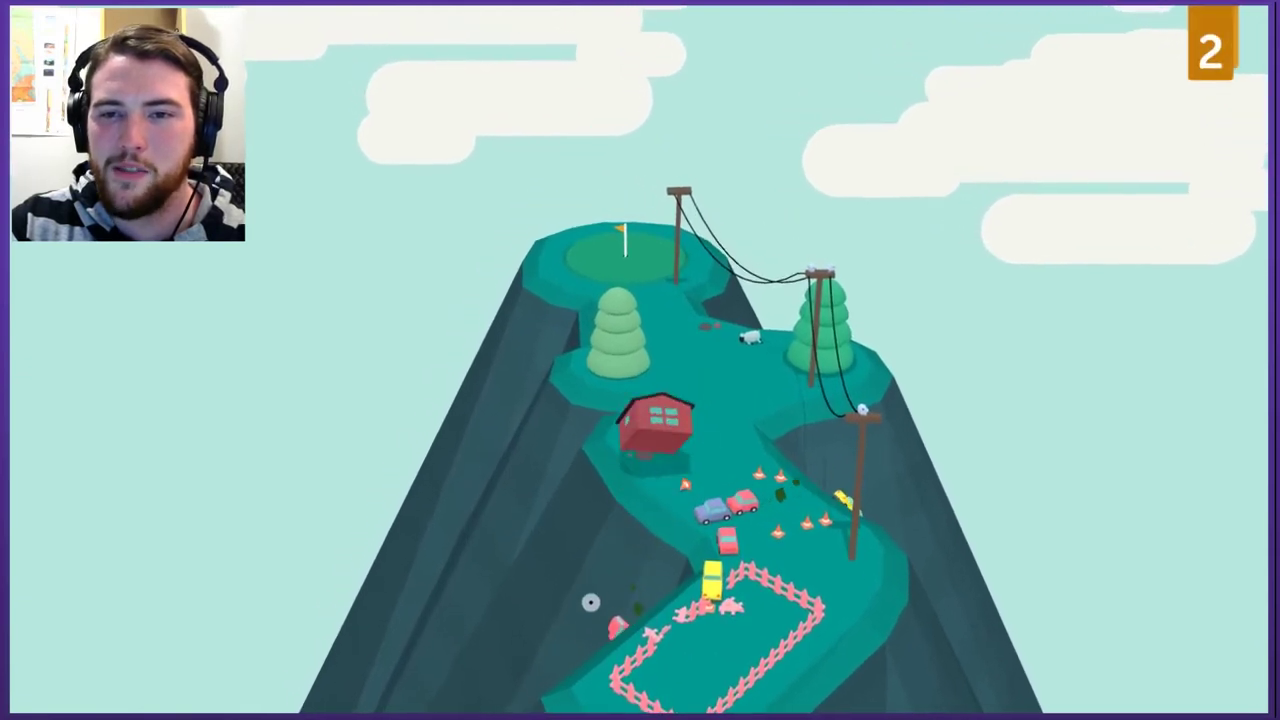
drag(655, 450, 700, 540)
drag(640, 470, 680, 585)
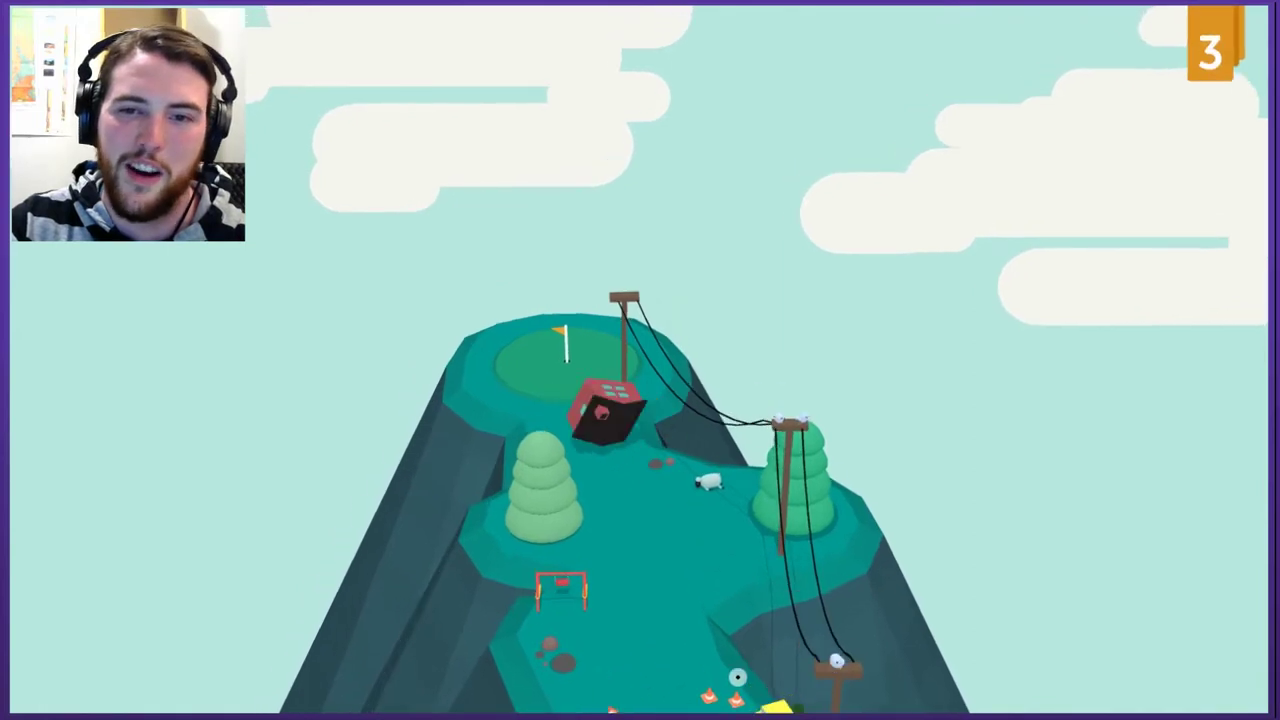
drag(640, 480, 640, 580)
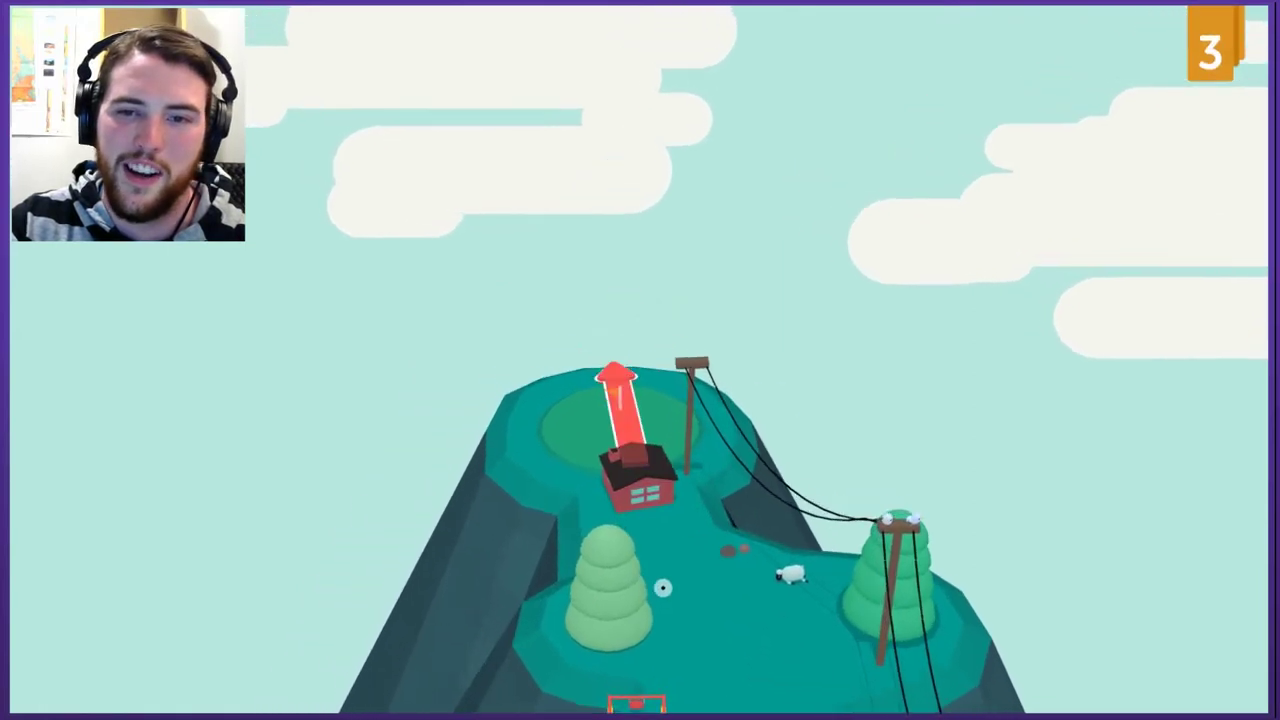
drag(620, 450, 630, 560)
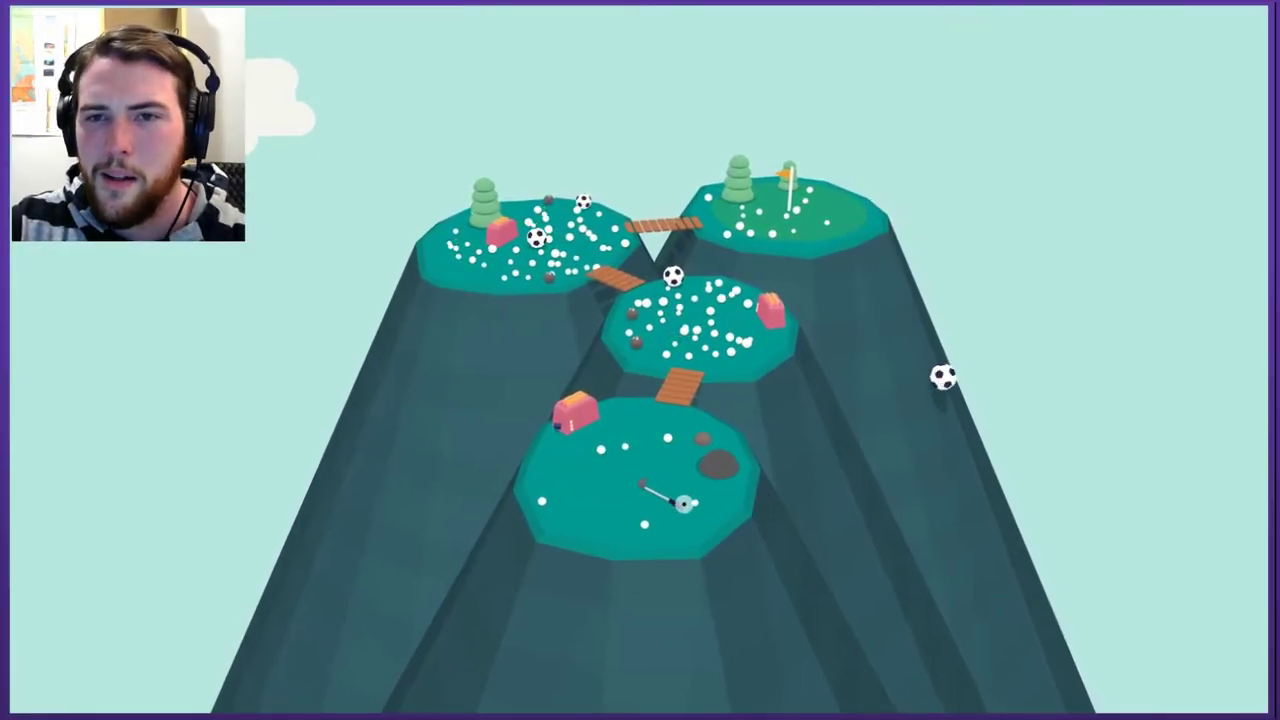
Shoot the club across the island bridges and into the hole in 3 strokes.
drag(677, 497, 632, 652)
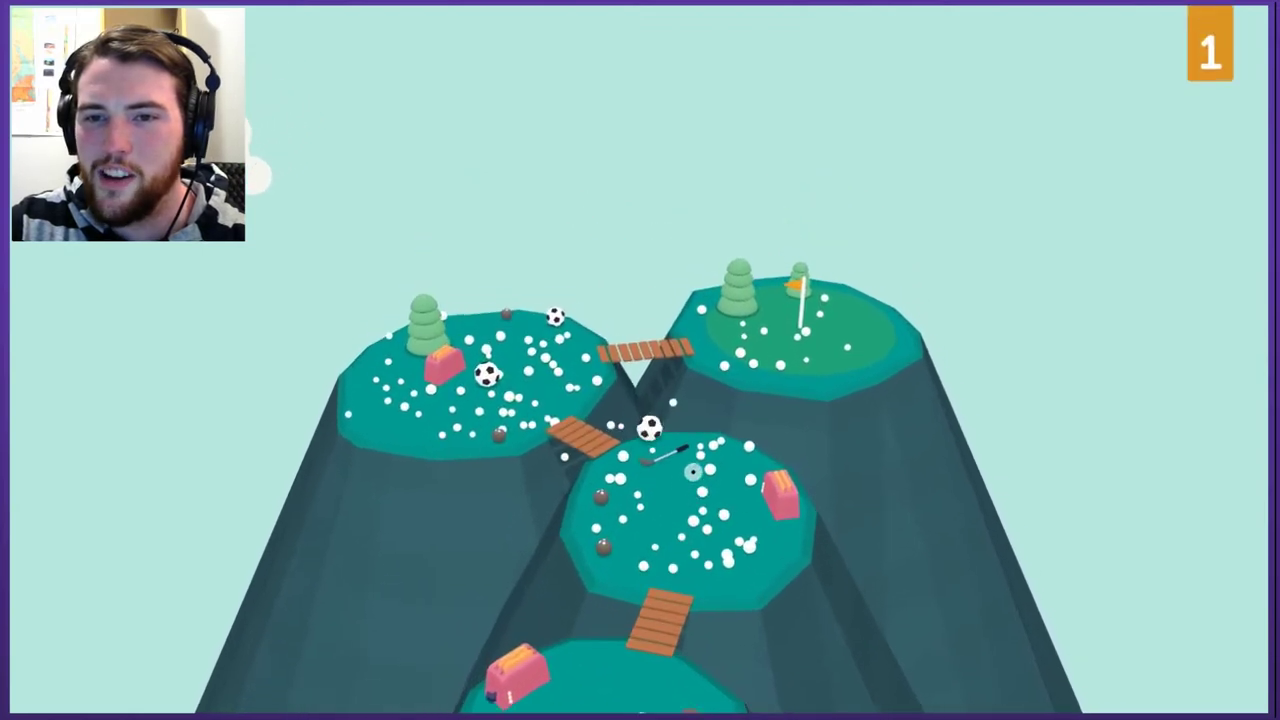
drag(690, 475, 516, 651)
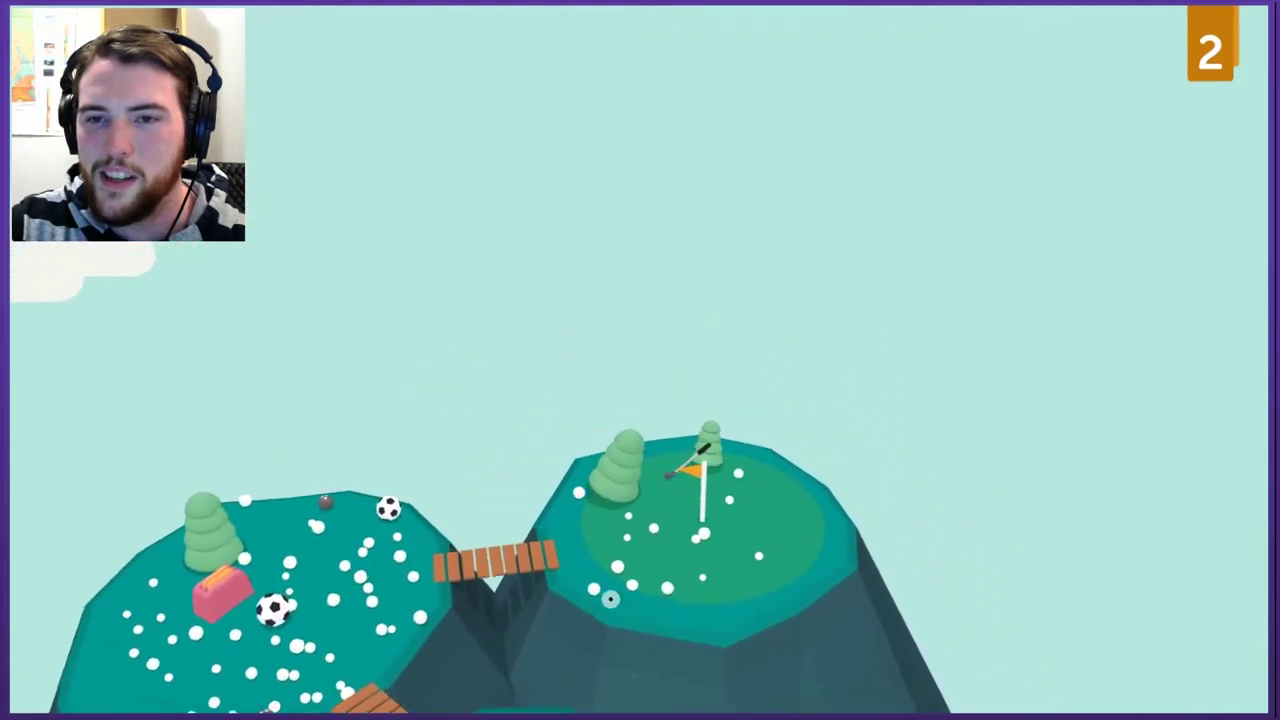
drag(678, 470, 674, 408)
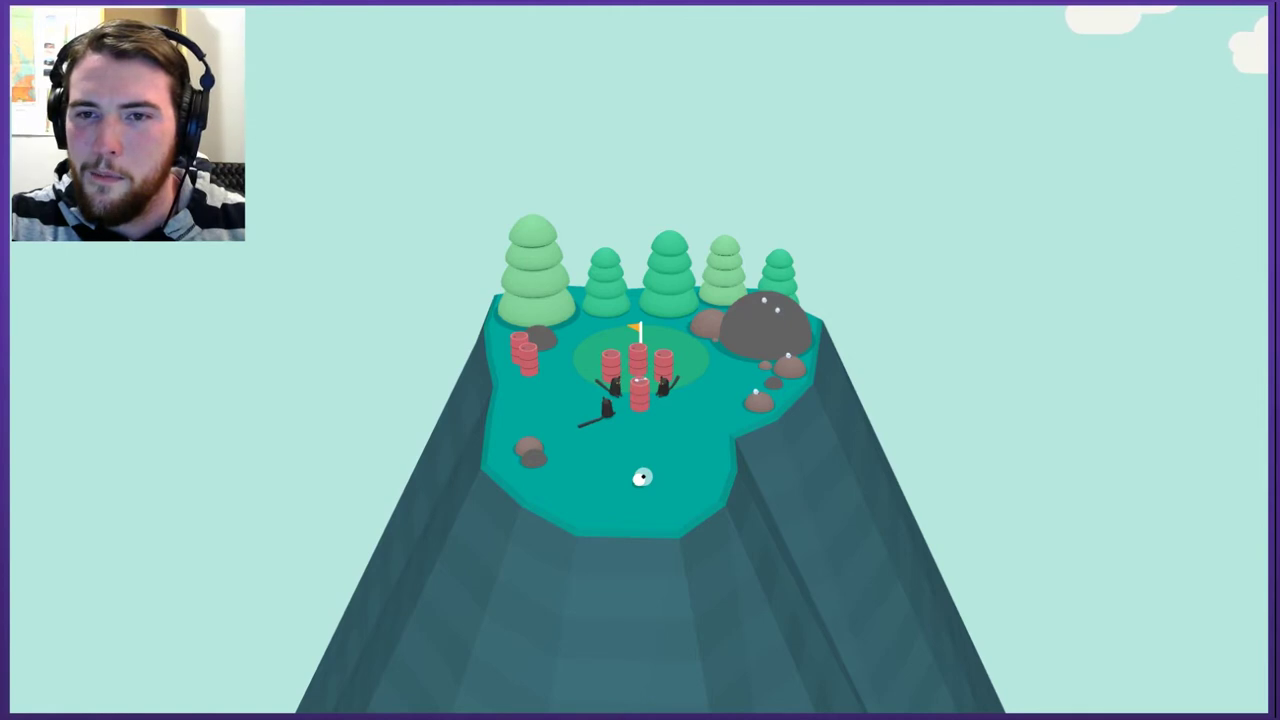
Shoot the ball past the red barrels and into the hole in 2 strokes.
mouse_move(645, 672)
mouse_down()
mouse_move(477, 658)
mouse_move(472, 675)
mouse_up()
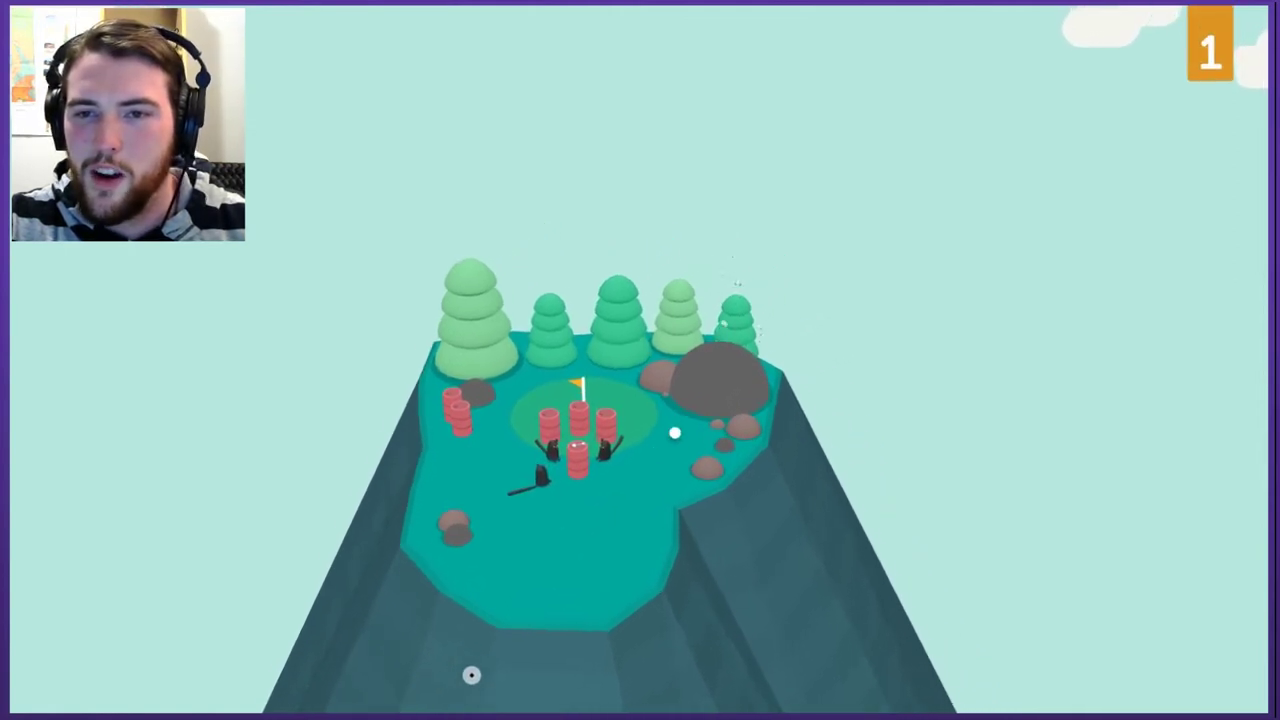
drag(638, 521, 557, 588)
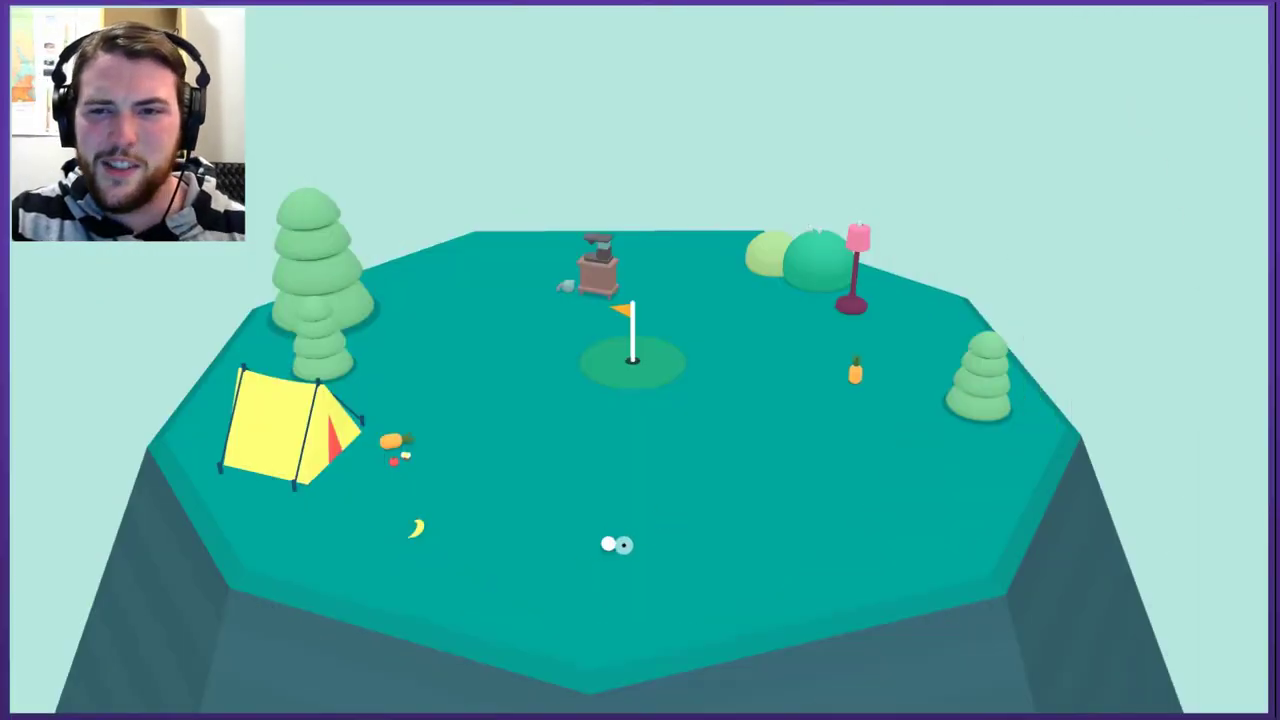
Putt after the dodging flag on the campsite green, holing out in 3 strokes.
mouse_move(624, 544)
mouse_down()
mouse_move(803, 626)
mouse_move(836, 613)
mouse_up()
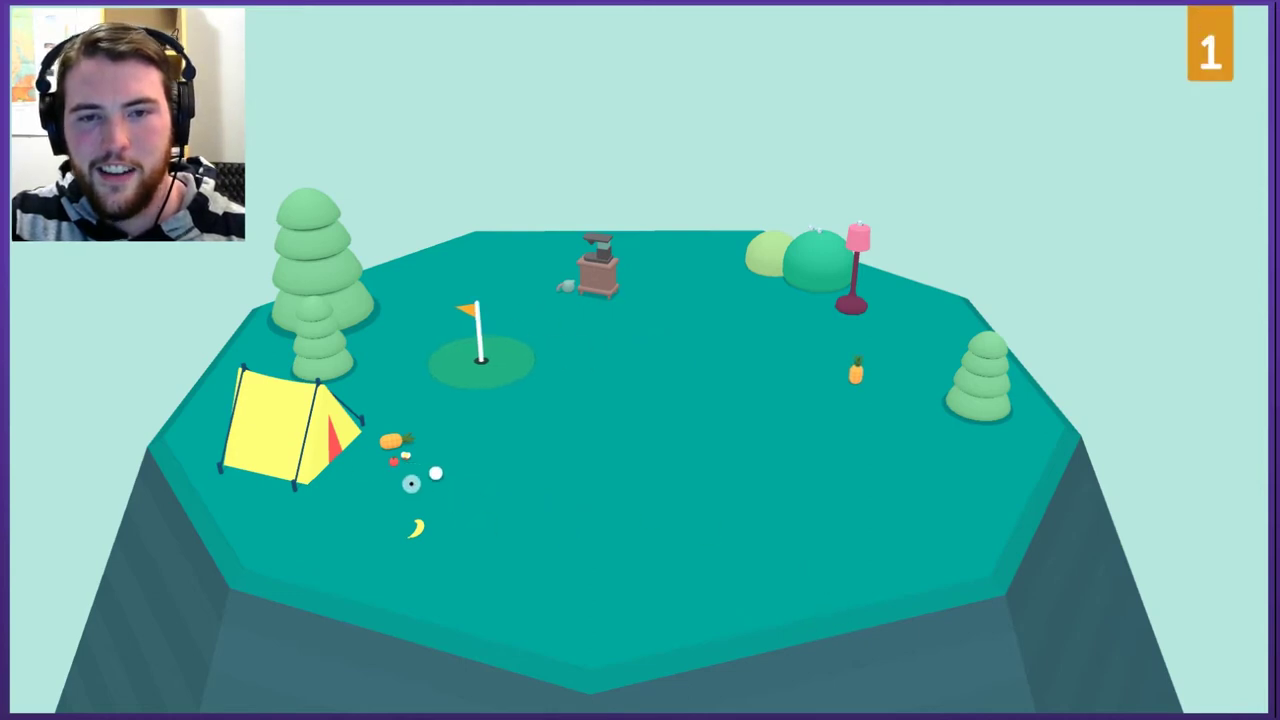
drag(411, 484, 463, 515)
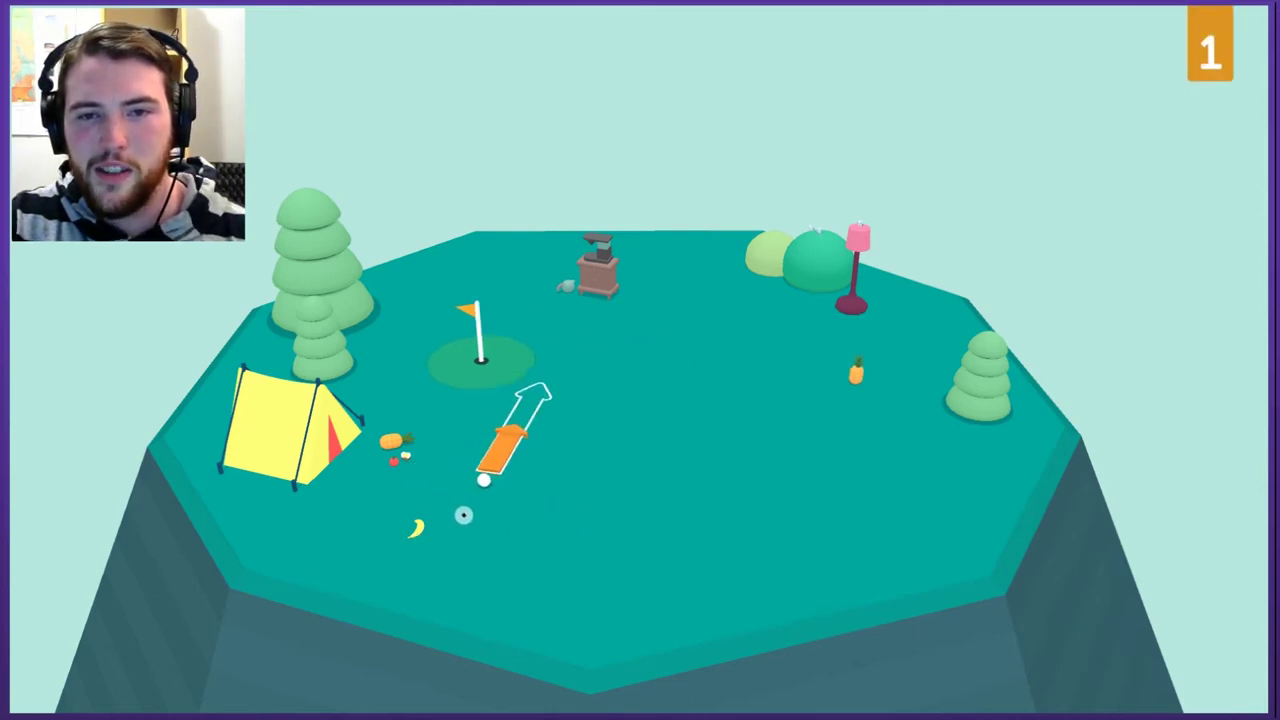
drag(463, 515, 457, 523)
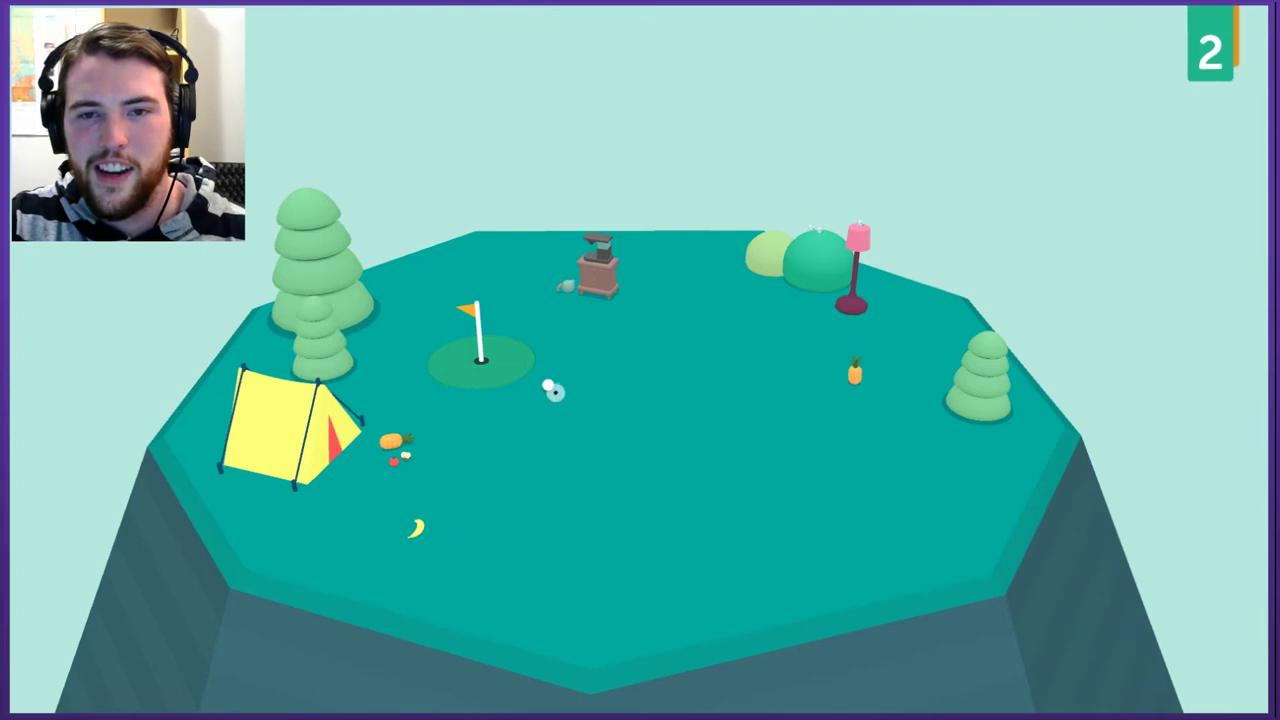
drag(572, 372, 617, 379)
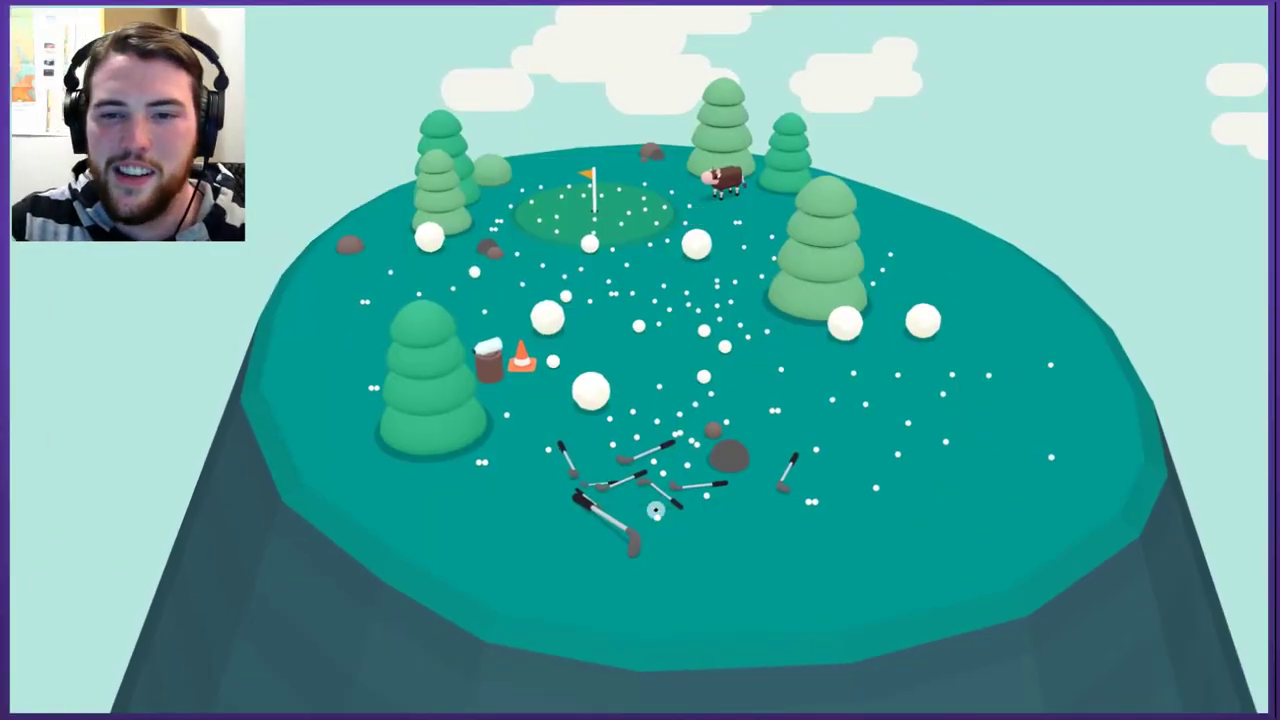
Charge and aim the scattered clubs at the flag, holing them in 2 strokes.
mouse_move(655, 512)
mouse_down()
mouse_move(645, 628)
mouse_move(665, 651)
mouse_up()
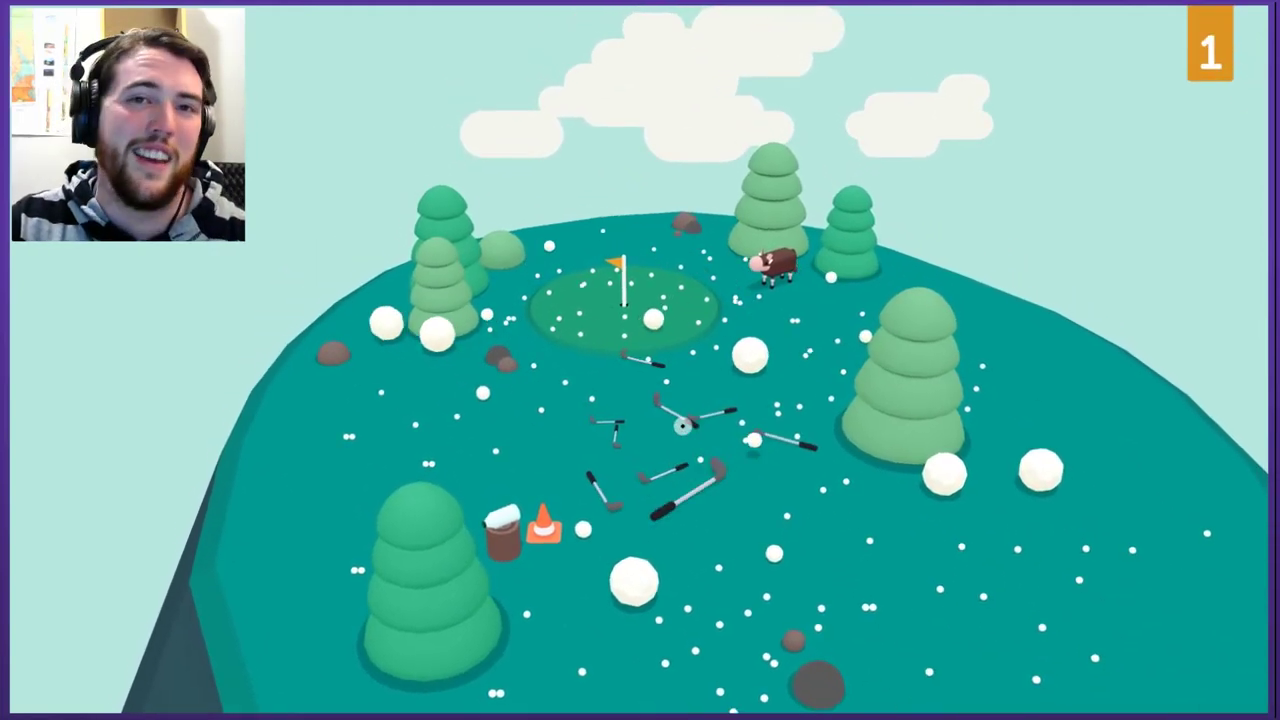
drag(683, 427, 723, 556)
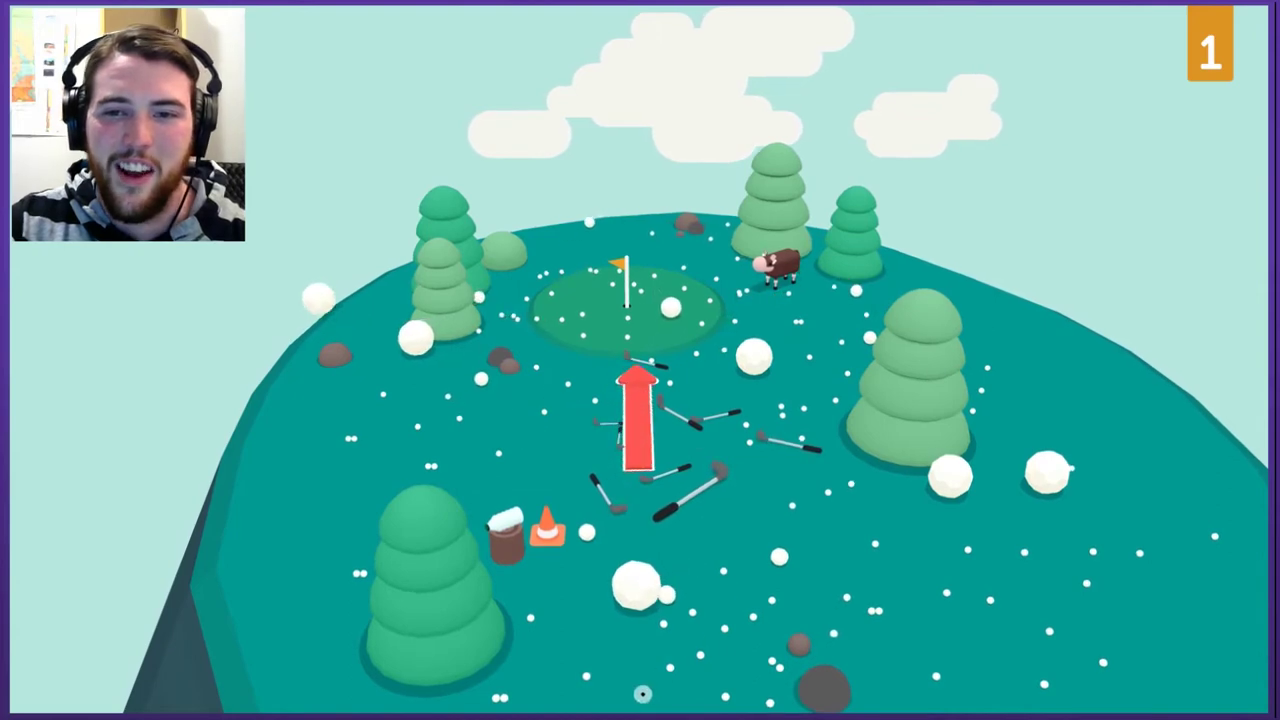
click(638, 420)
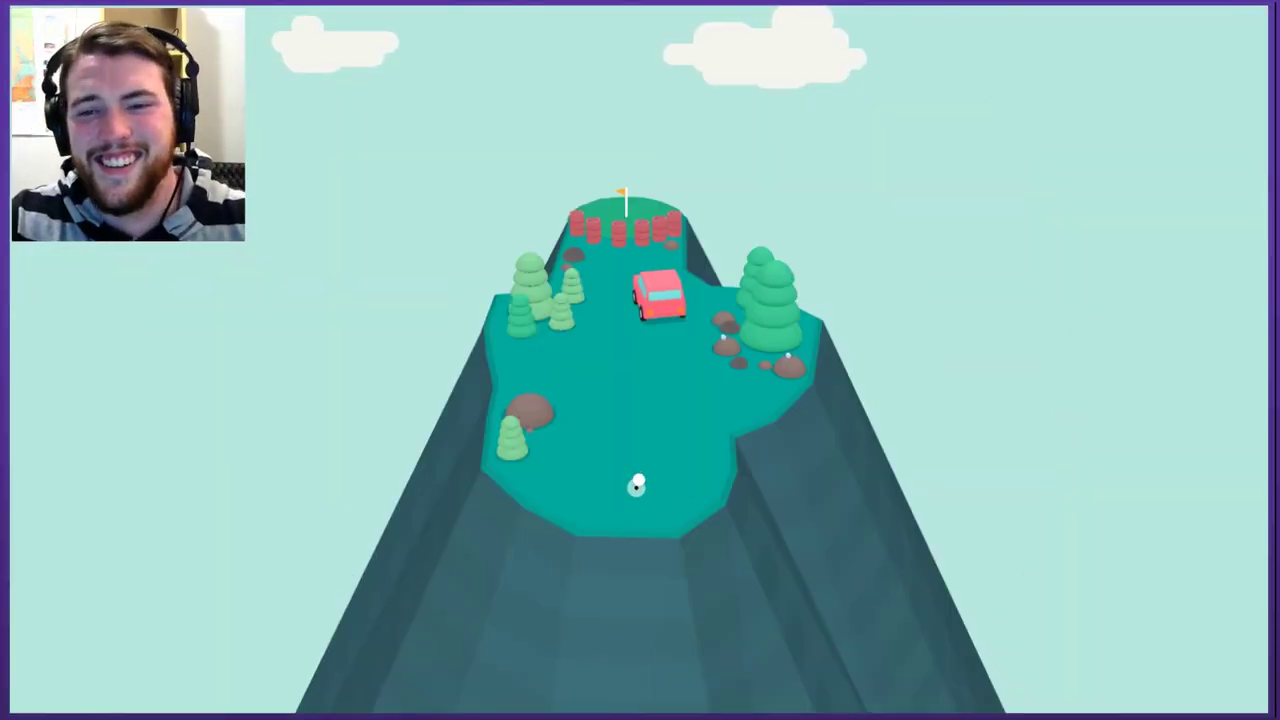
Shoot the ball past the red car on the cliff course toward the hole.
click(617, 667)
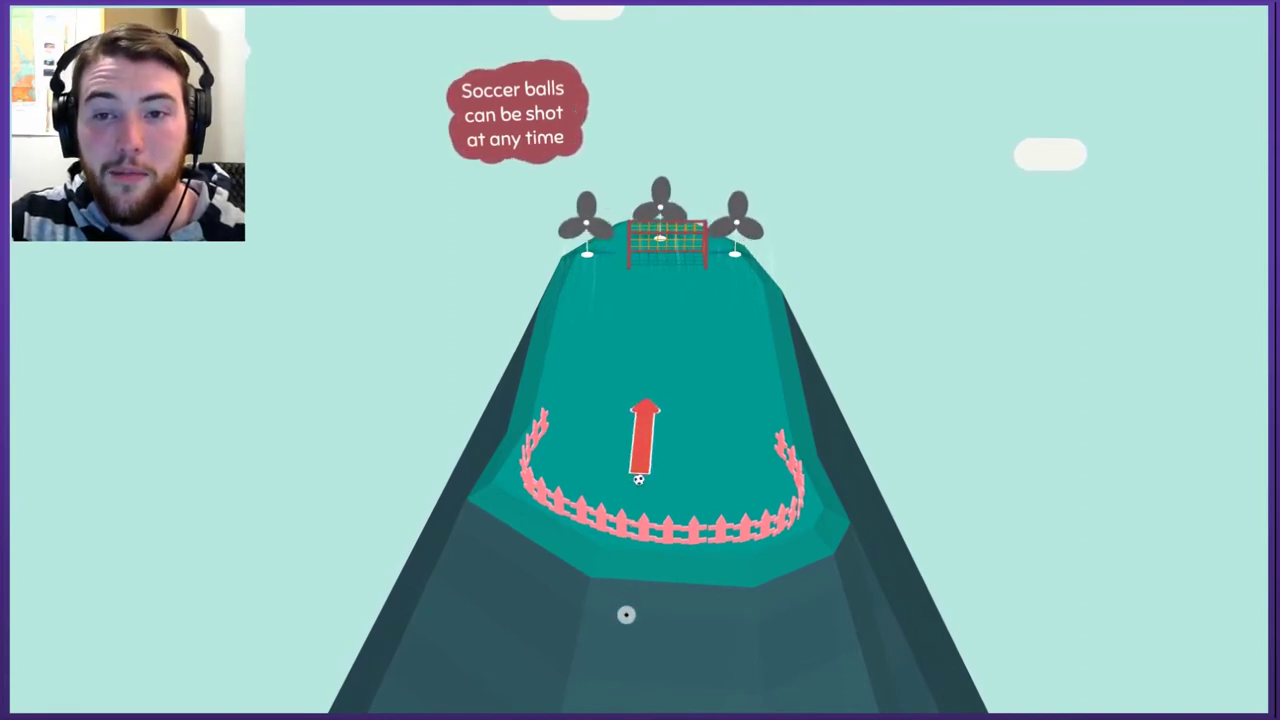
Kick the soccer ball past the fence into the fan-guarded goal in 4 strokes.
key(space)
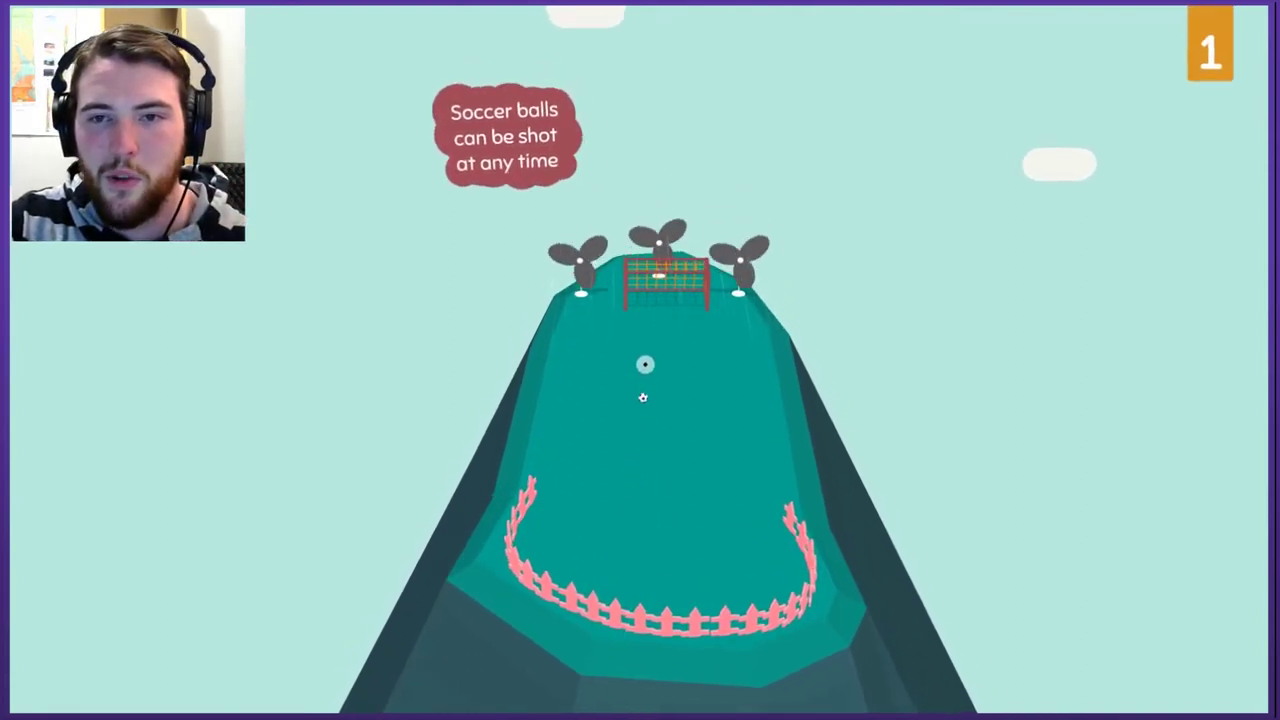
key(space)
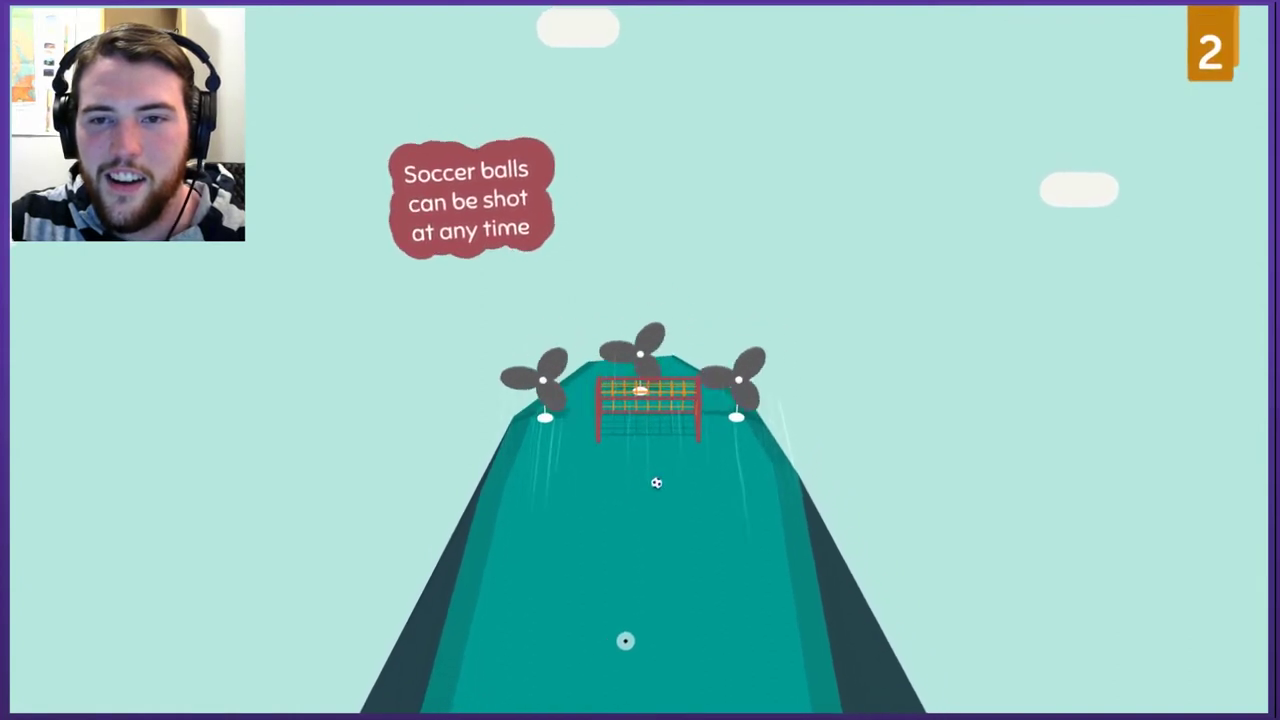
key(space)
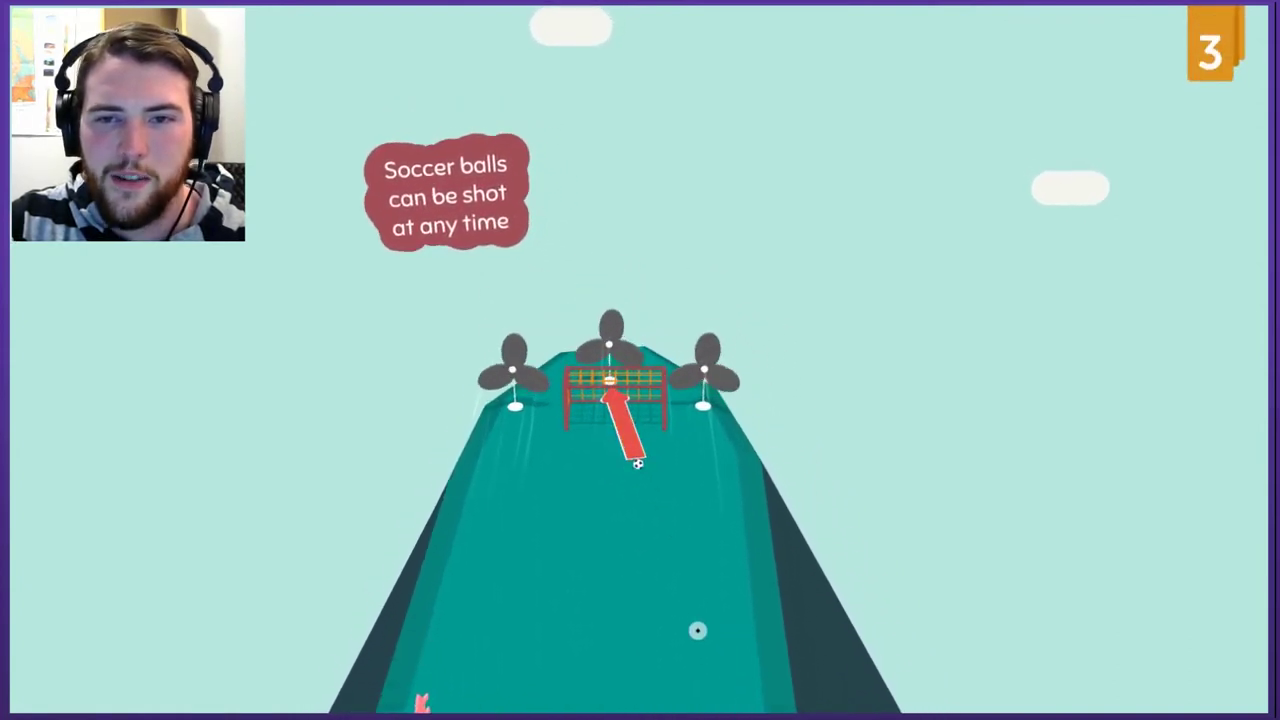
key(space)
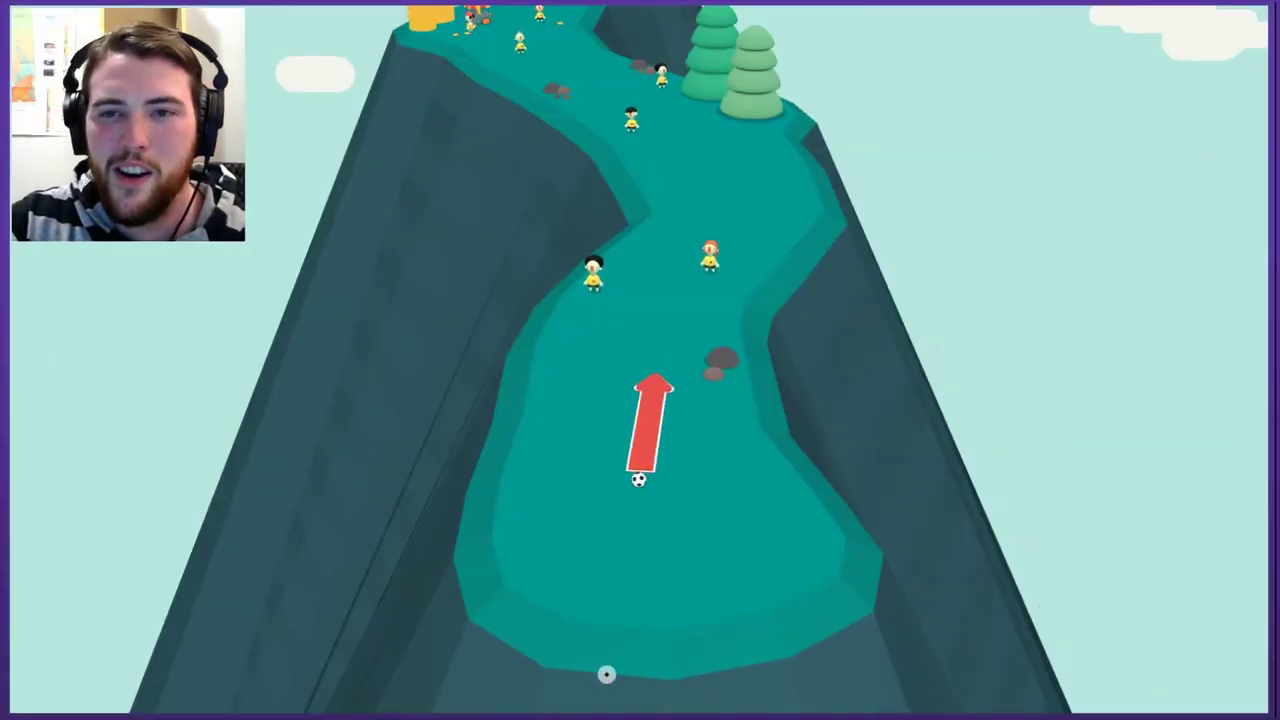
Kick the ball up the slope past the soccer players toward the goal.
key(space)
key(space)
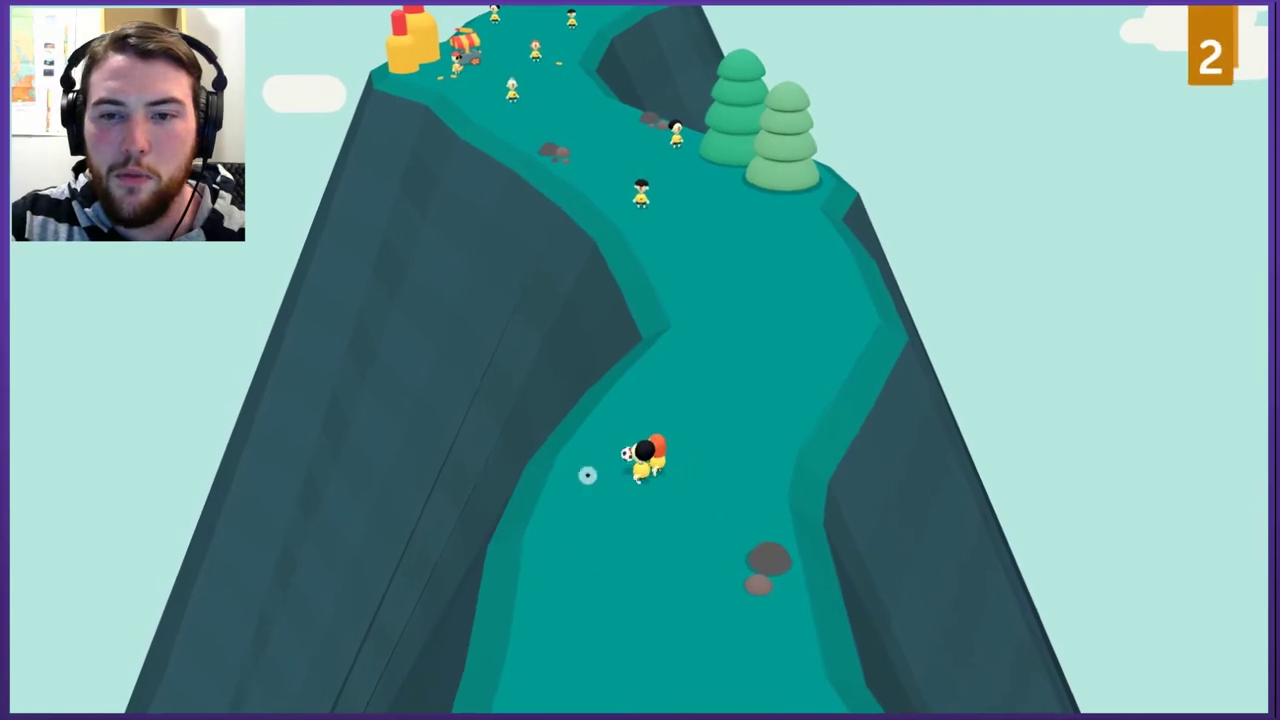
key(space)
key(space)
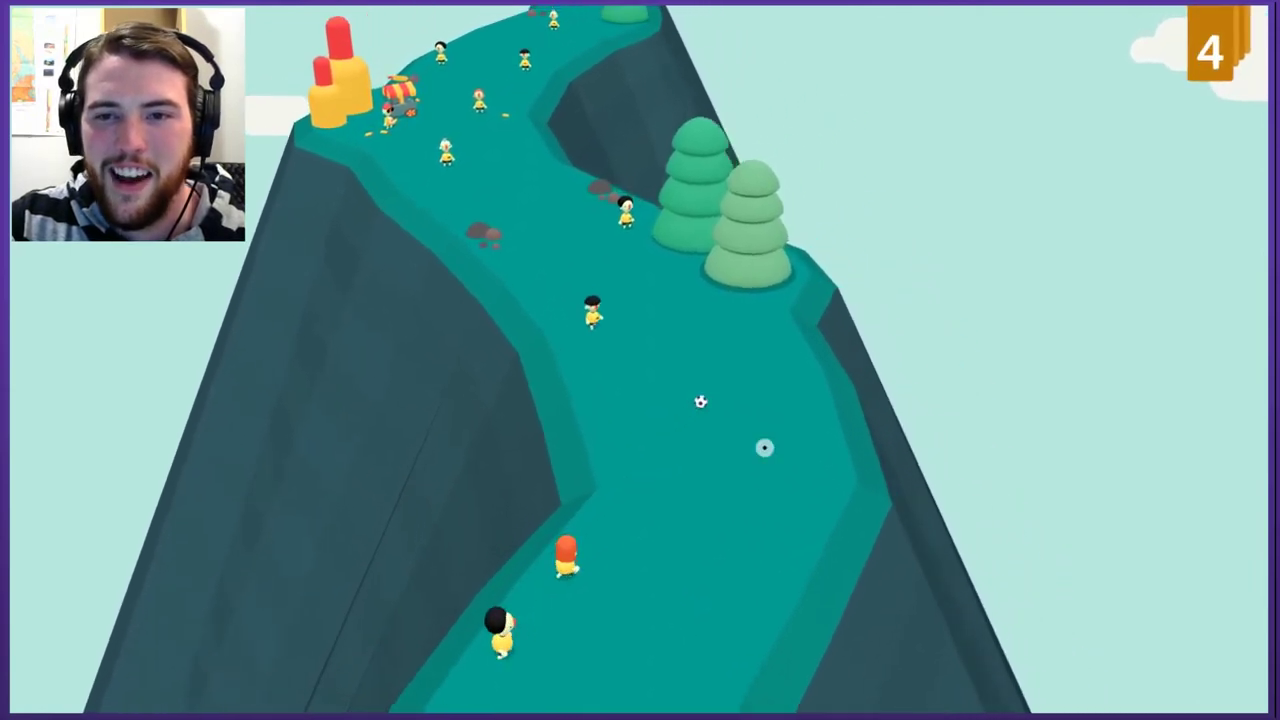
key(space)
key(space)
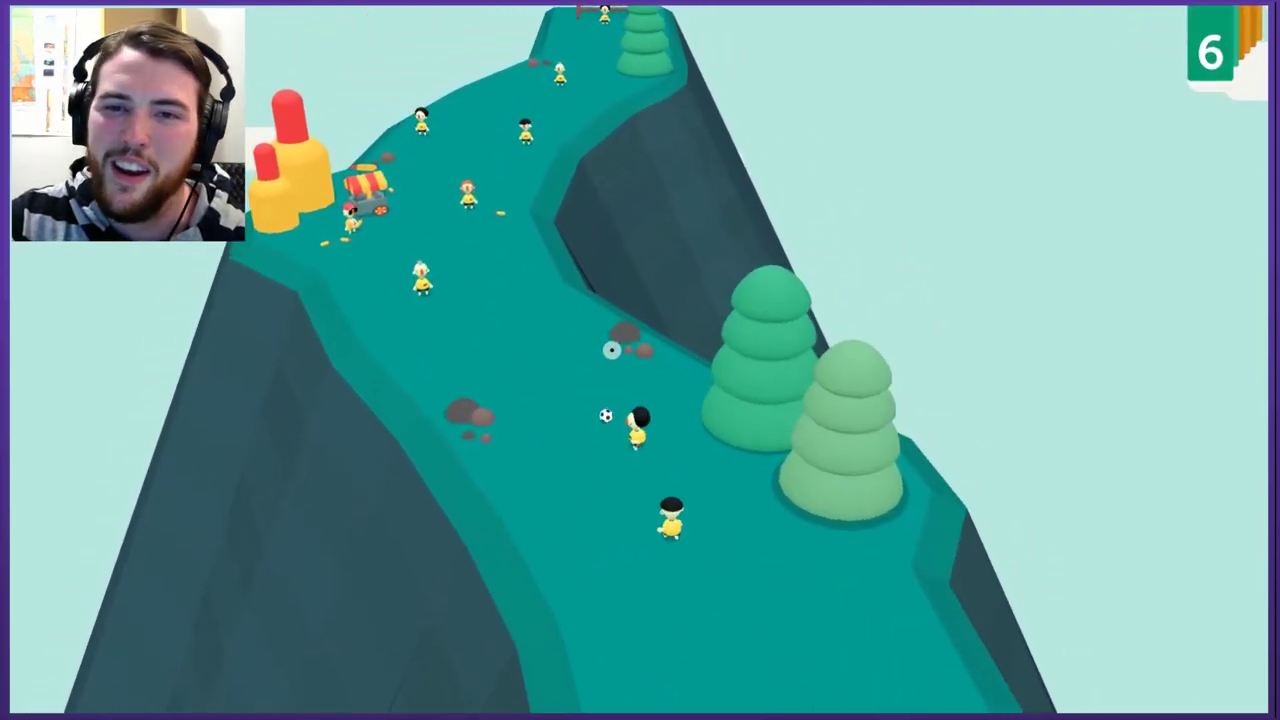
key(space)
key(space)
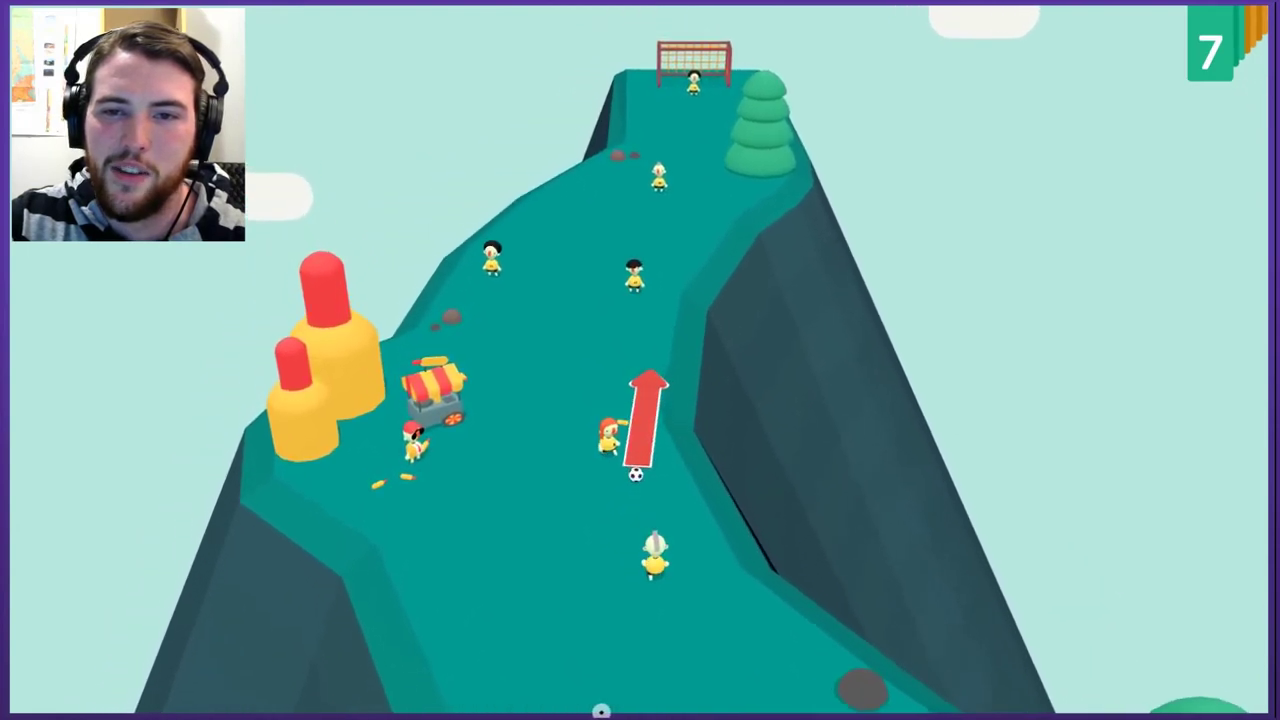
key(space)
key(space)
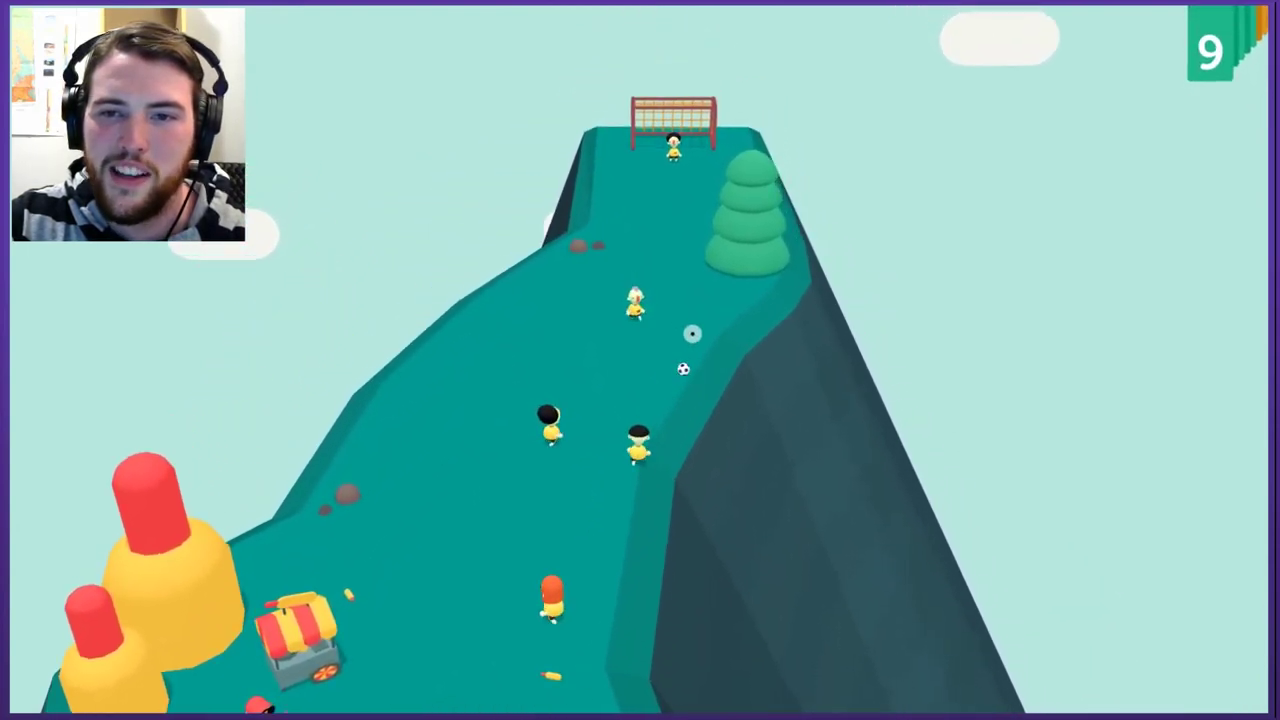
key(space)
key(space)
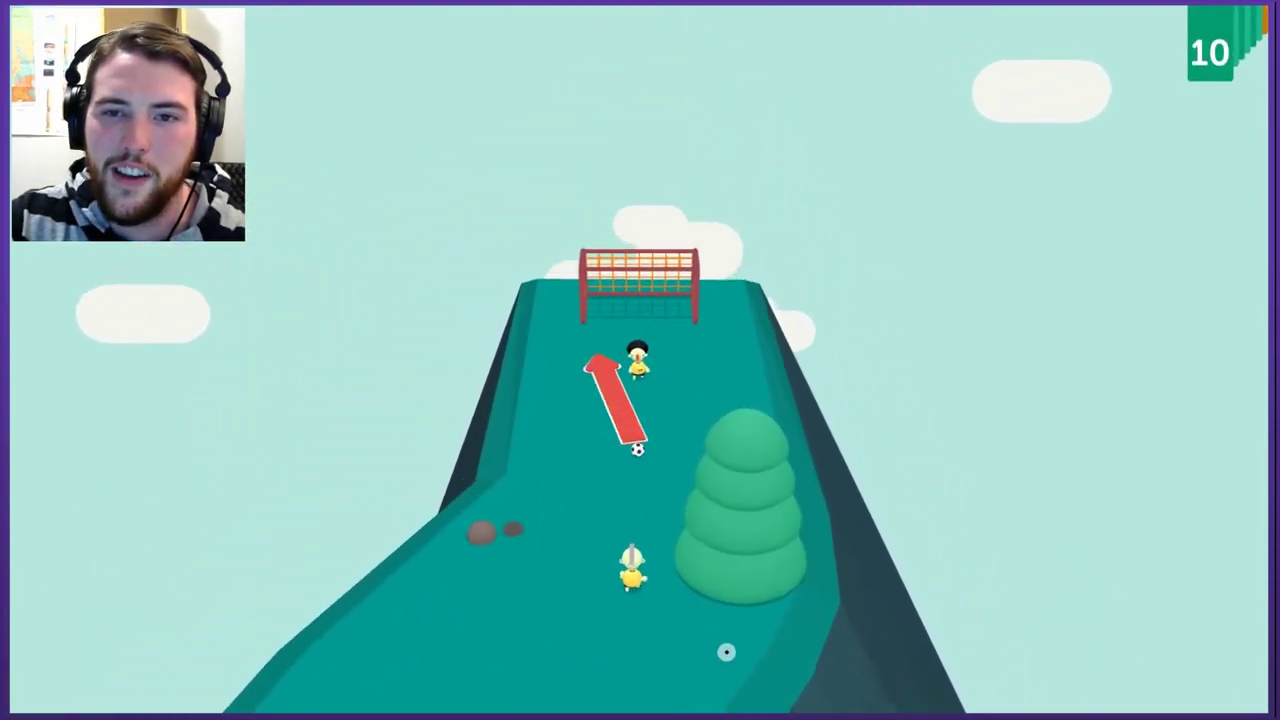
key(space)
key(space)
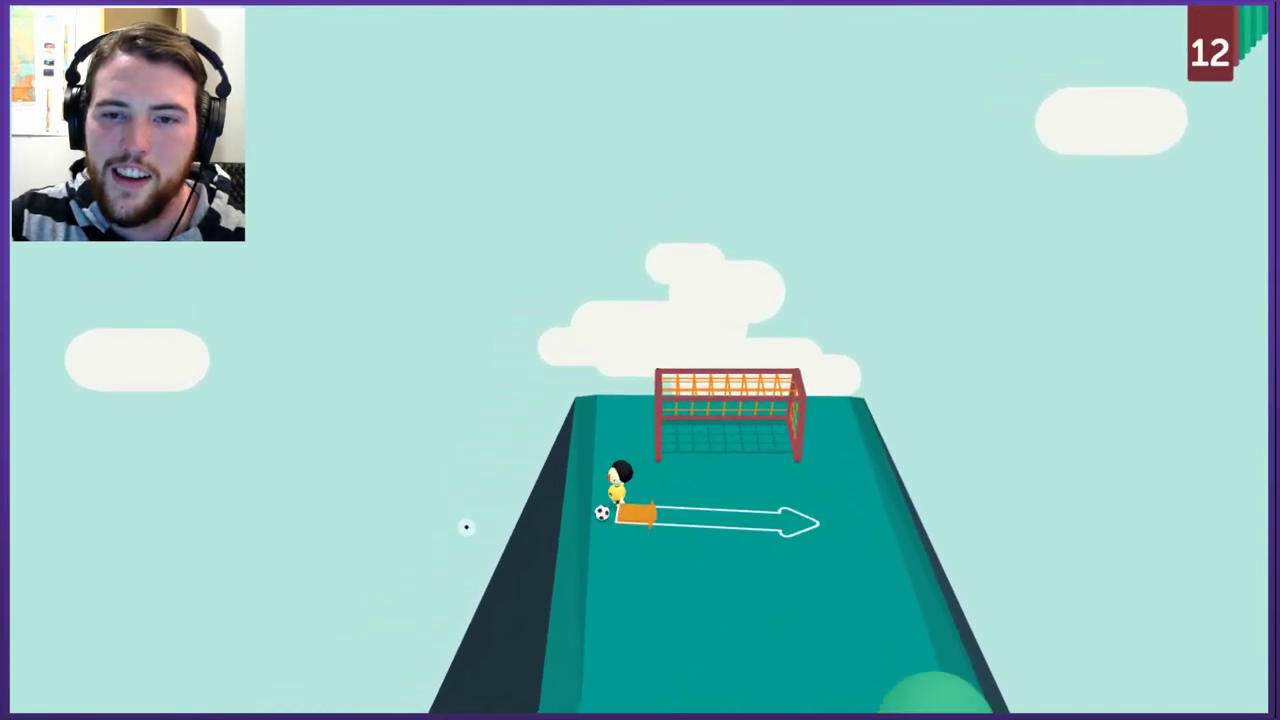
key(space)
key(space)
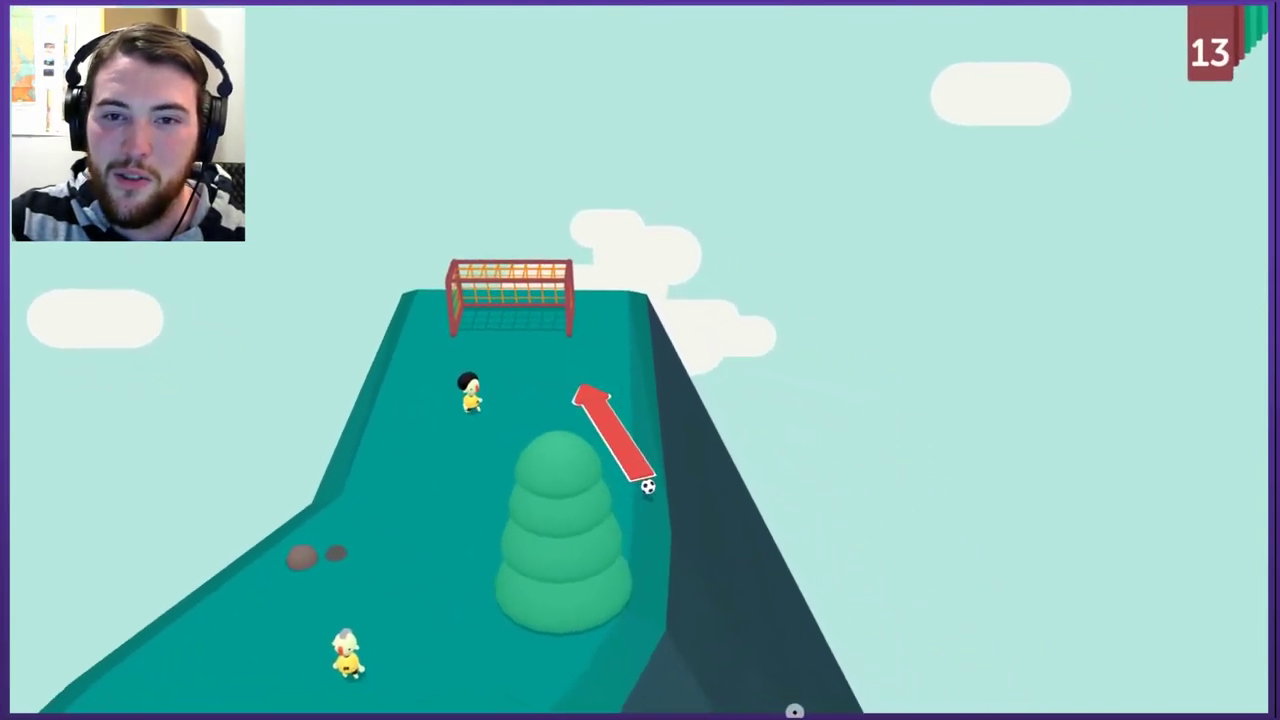
key(space)
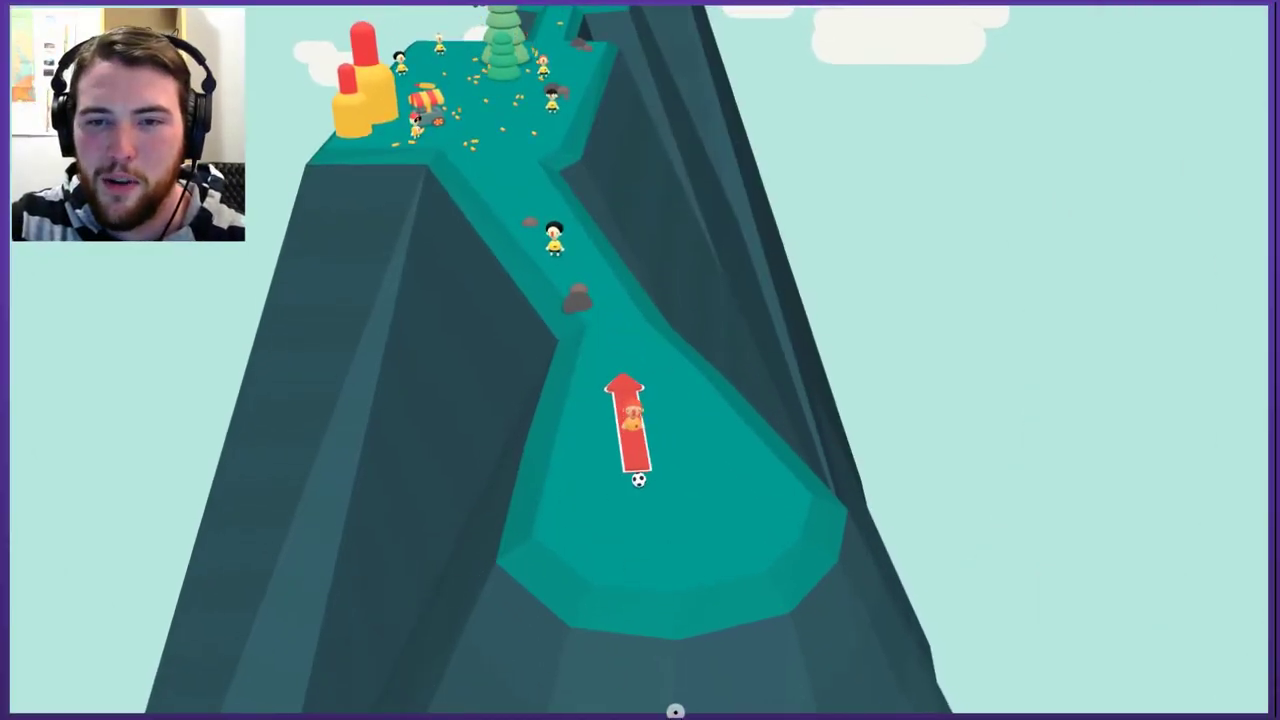
Shoot the ball up the mountain path through the narrow gap toward the upper goal.
key(space)
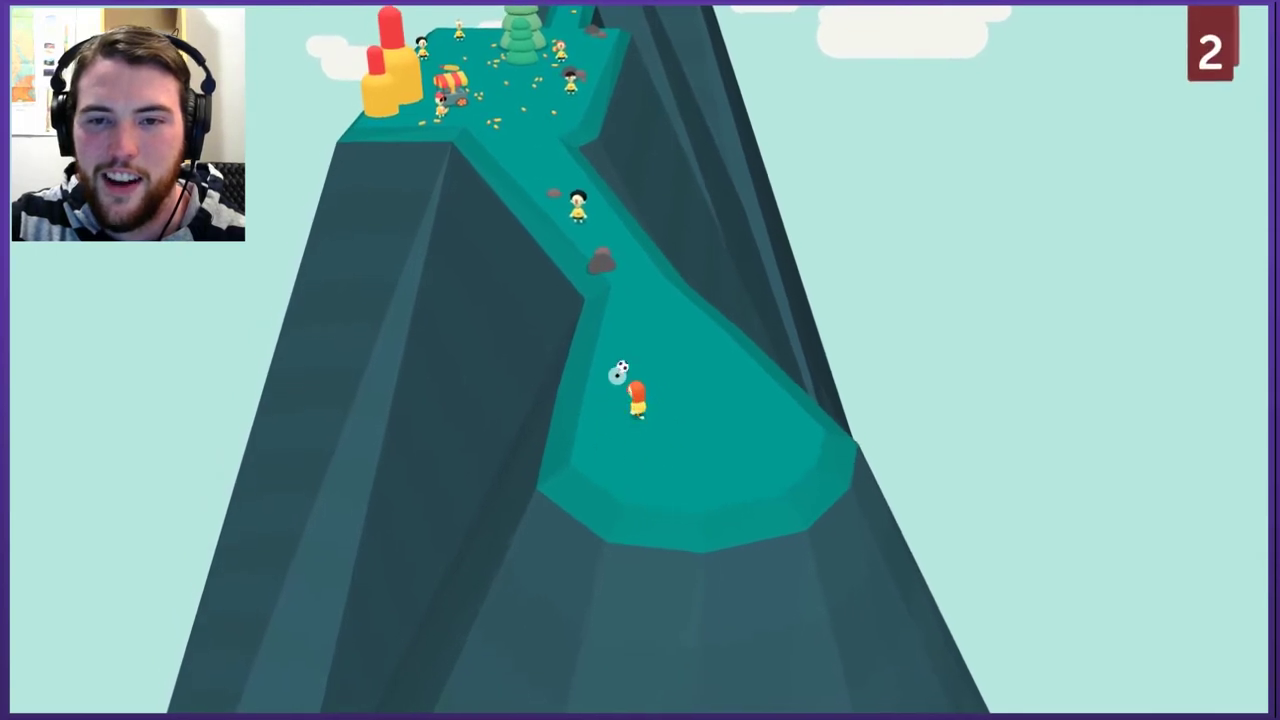
key(space)
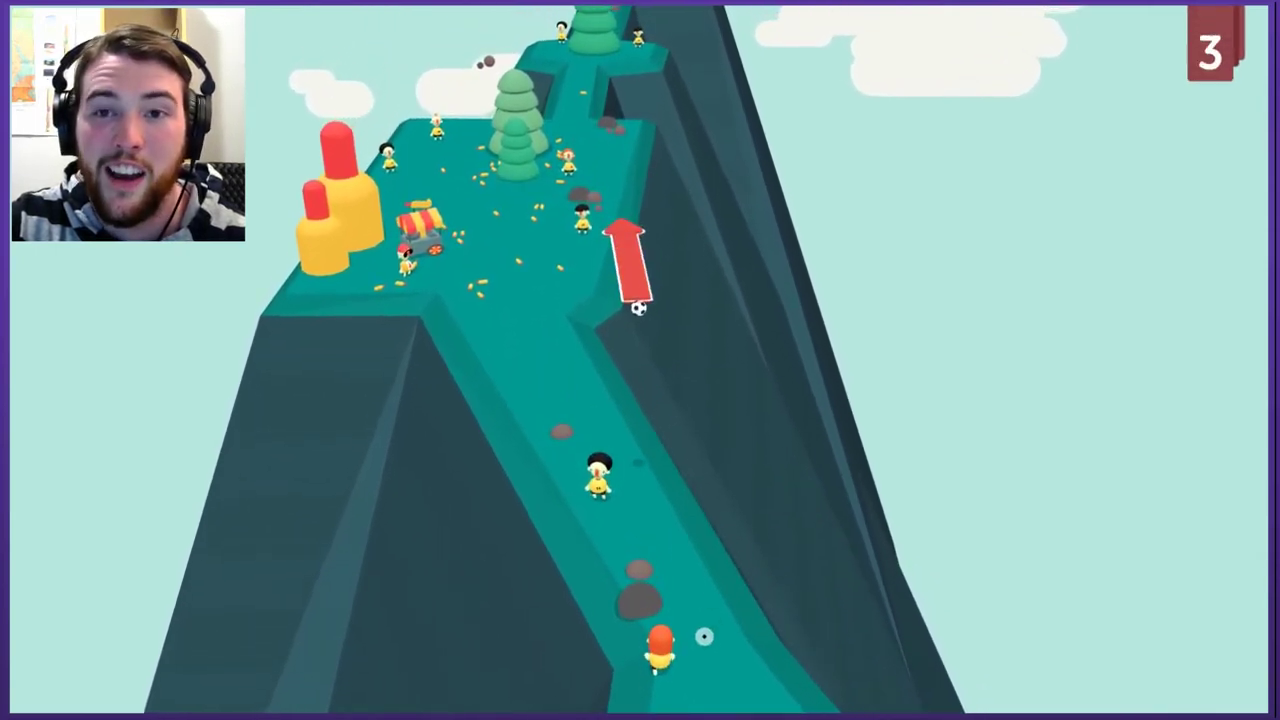
key(space)
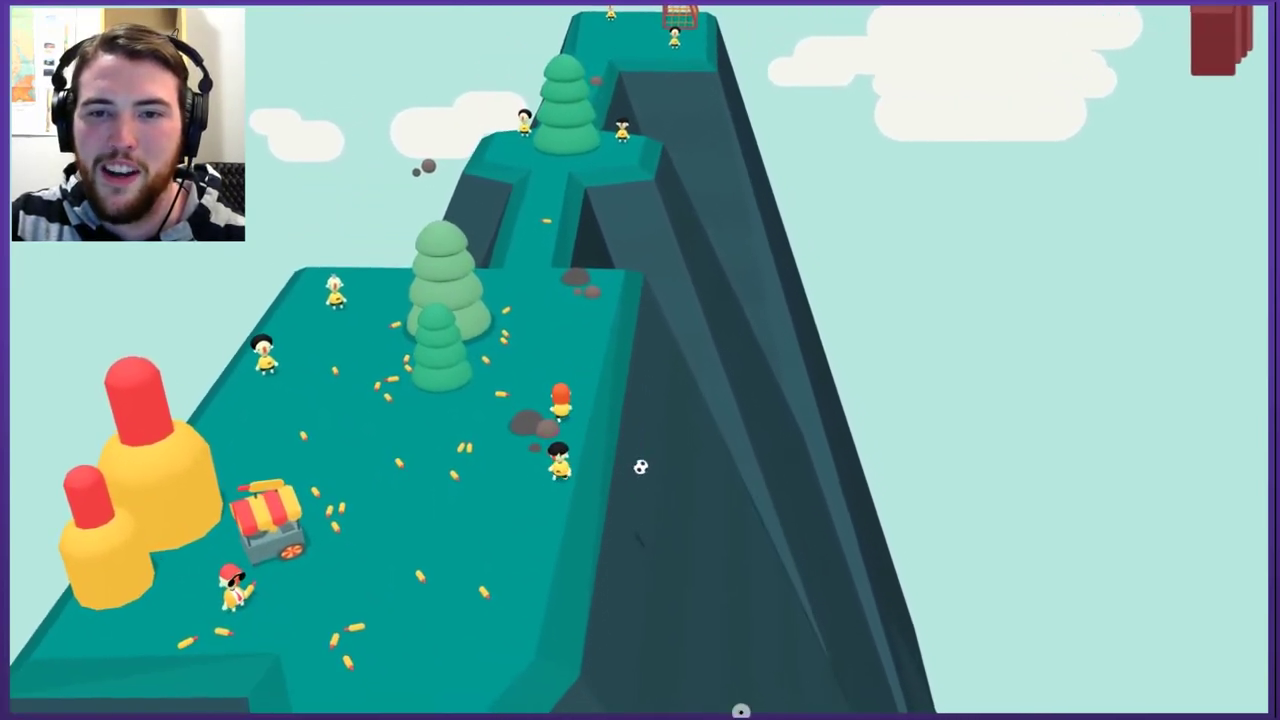
key(space)
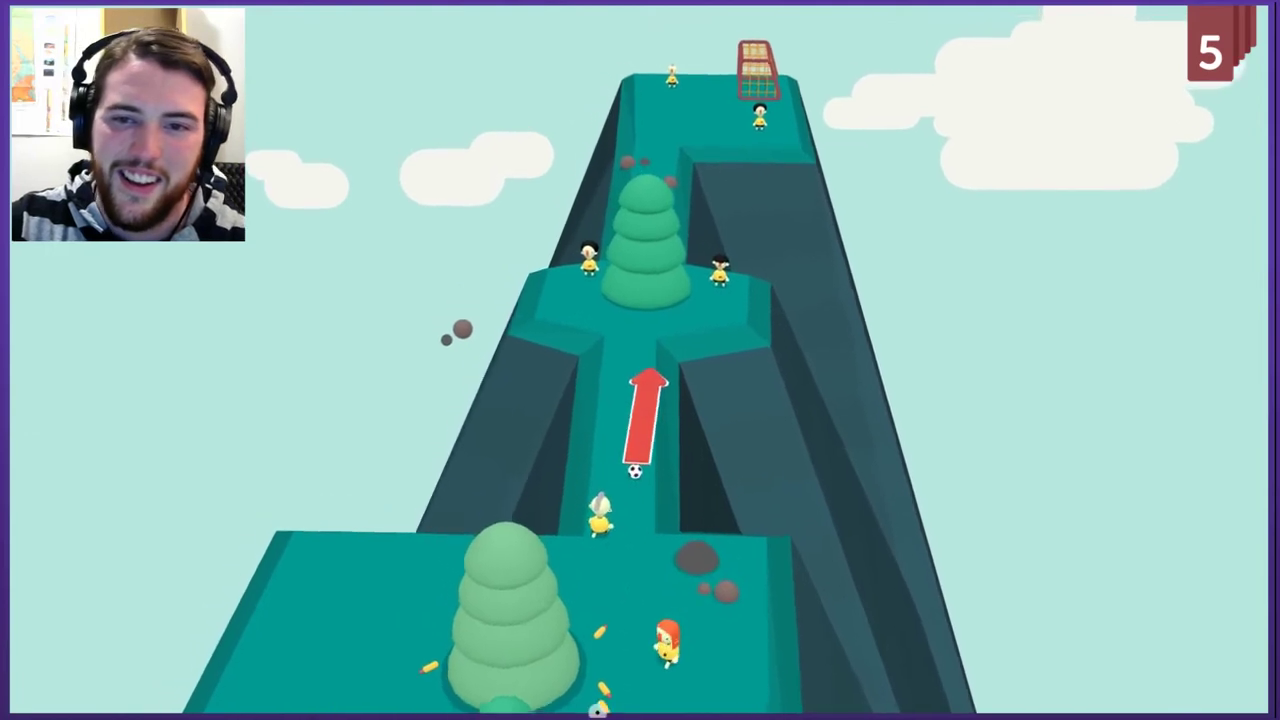
key(space)
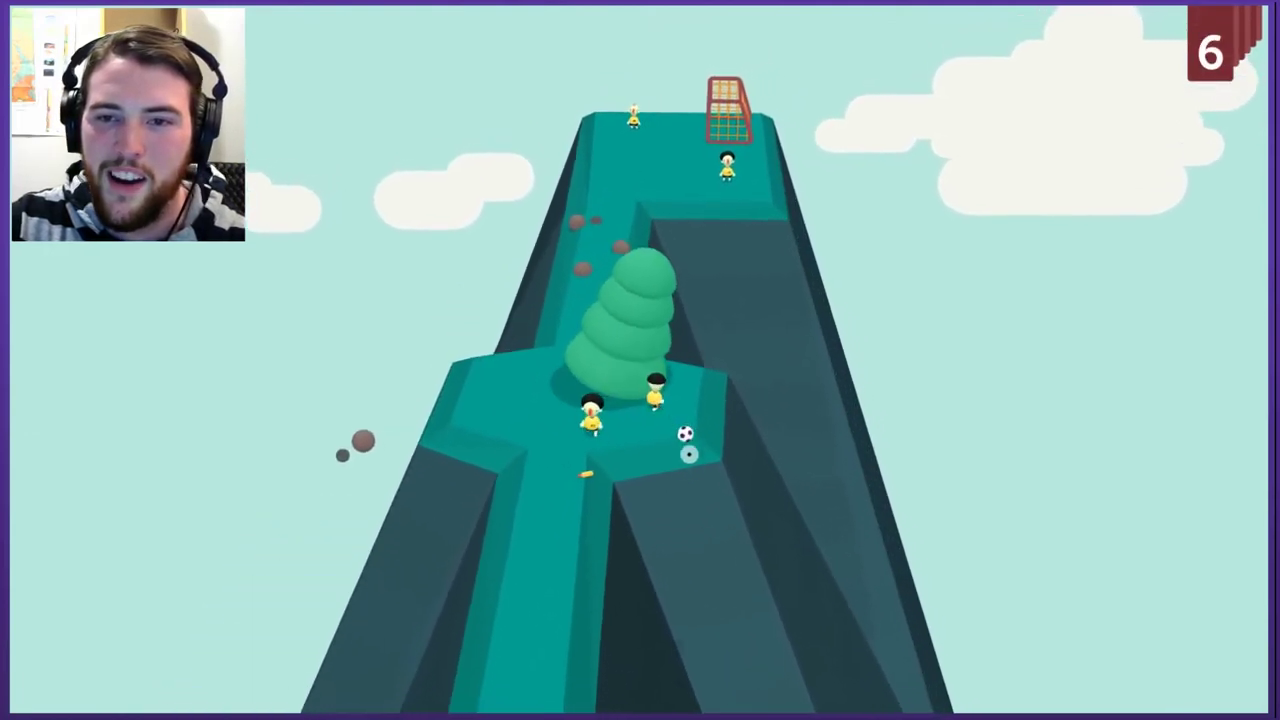
key(space)
key(space)
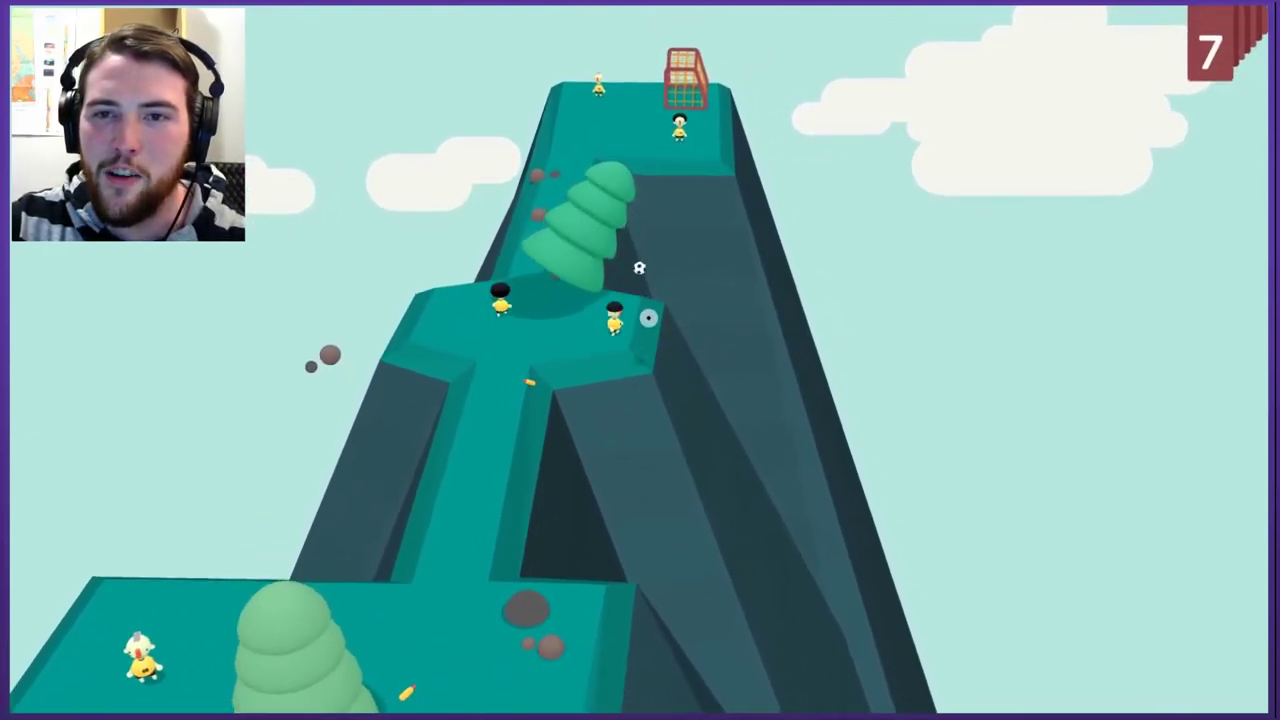
key(space)
key(space)
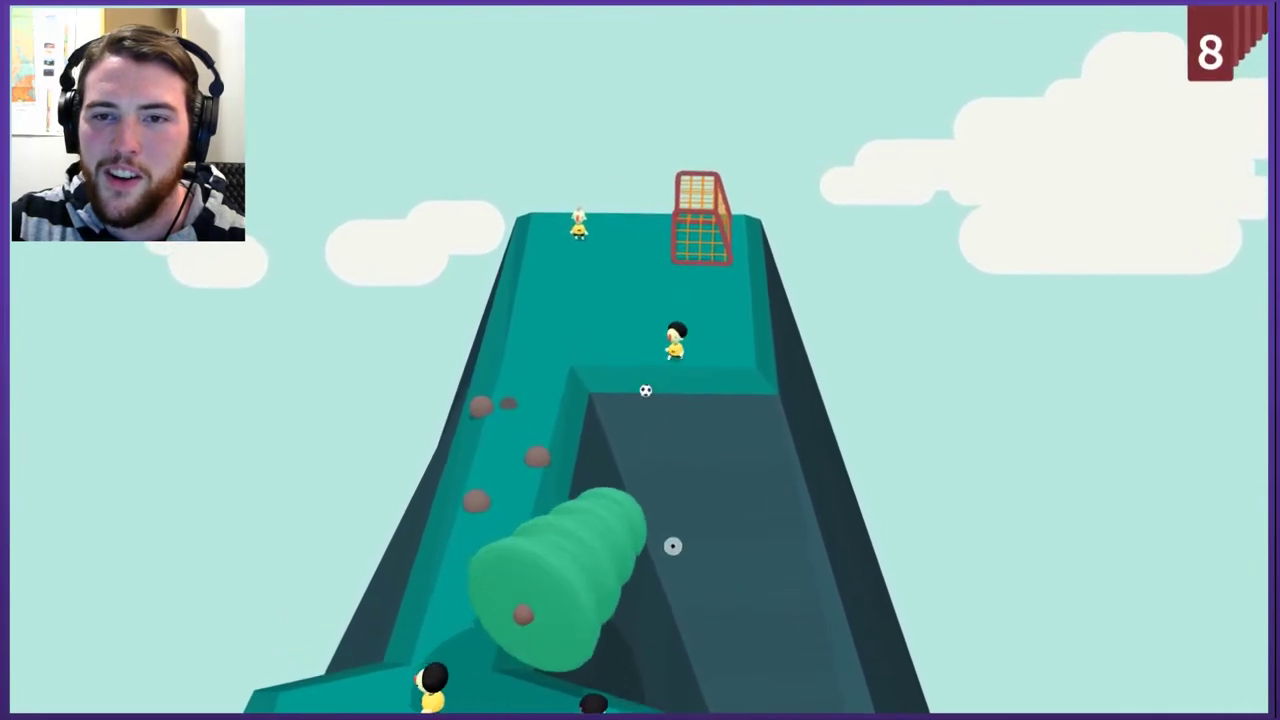
key(space)
key(space)
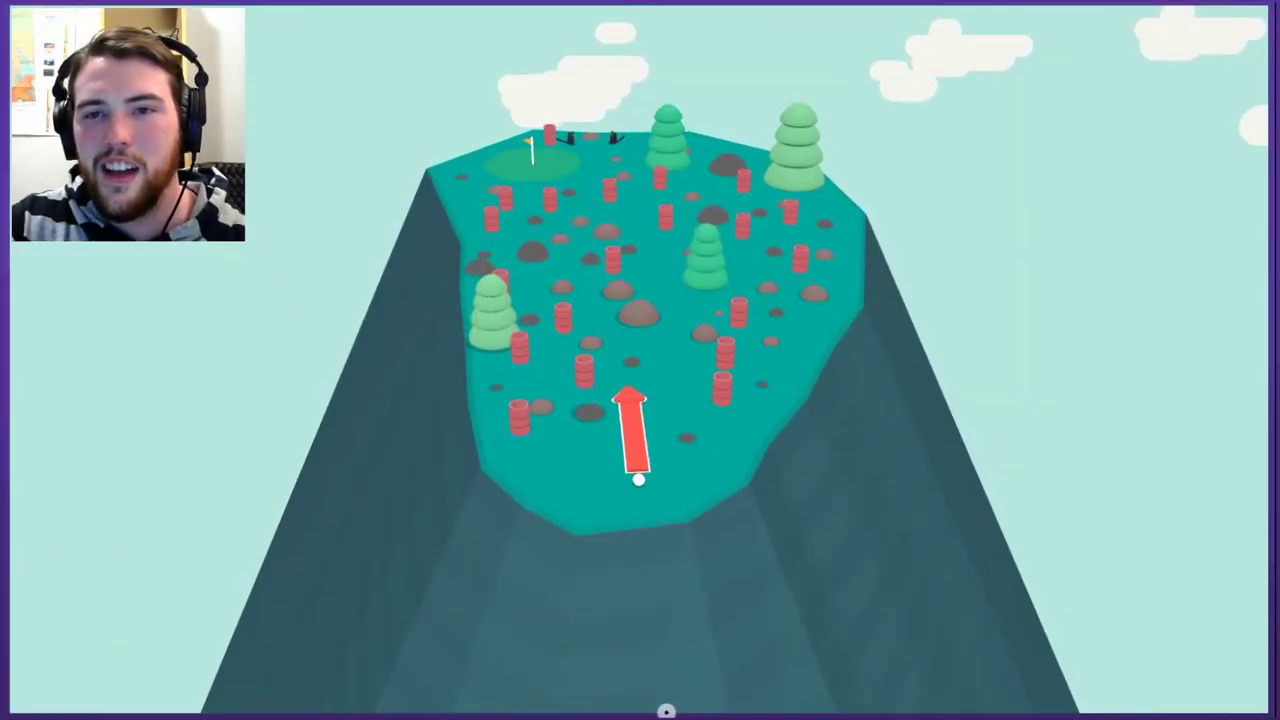
Shoot the ball past the red barrels on the mountain green and hole it in four strokes.
mouse_move(694, 403)
mouse_down()
mouse_move(806, 698)
mouse_move(794, 694)
mouse_up()
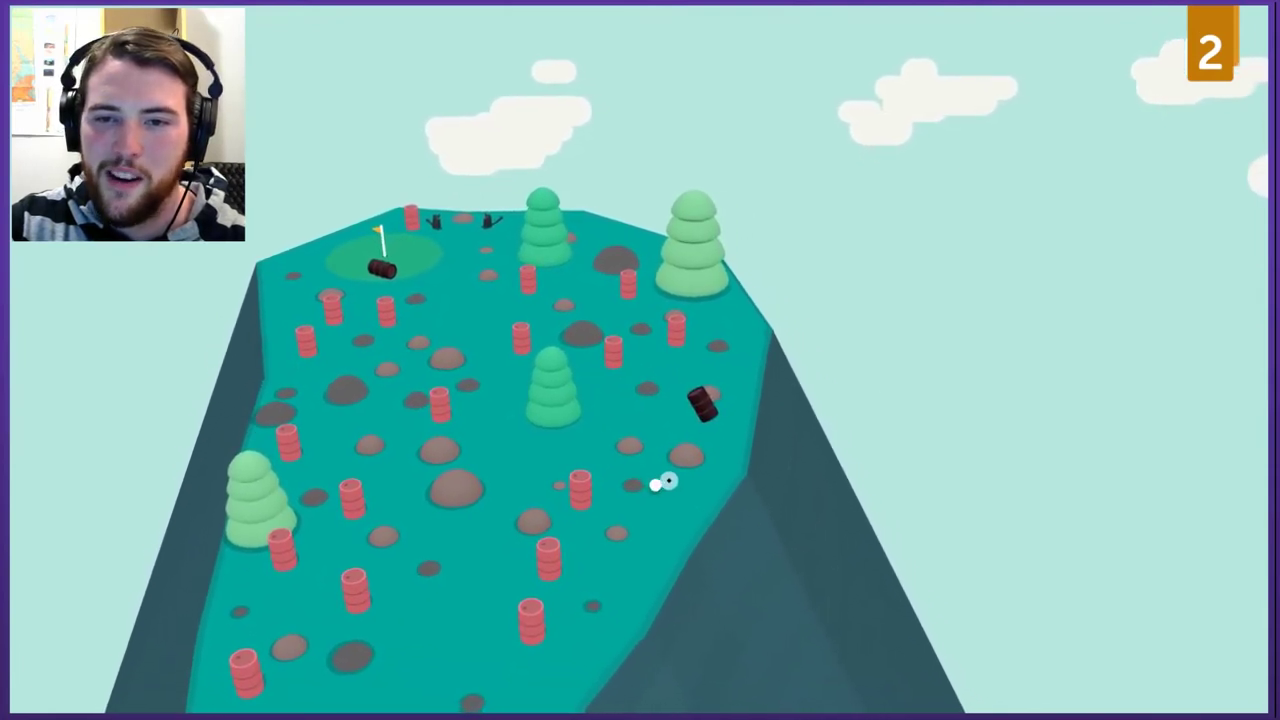
drag(630, 470, 754, 710)
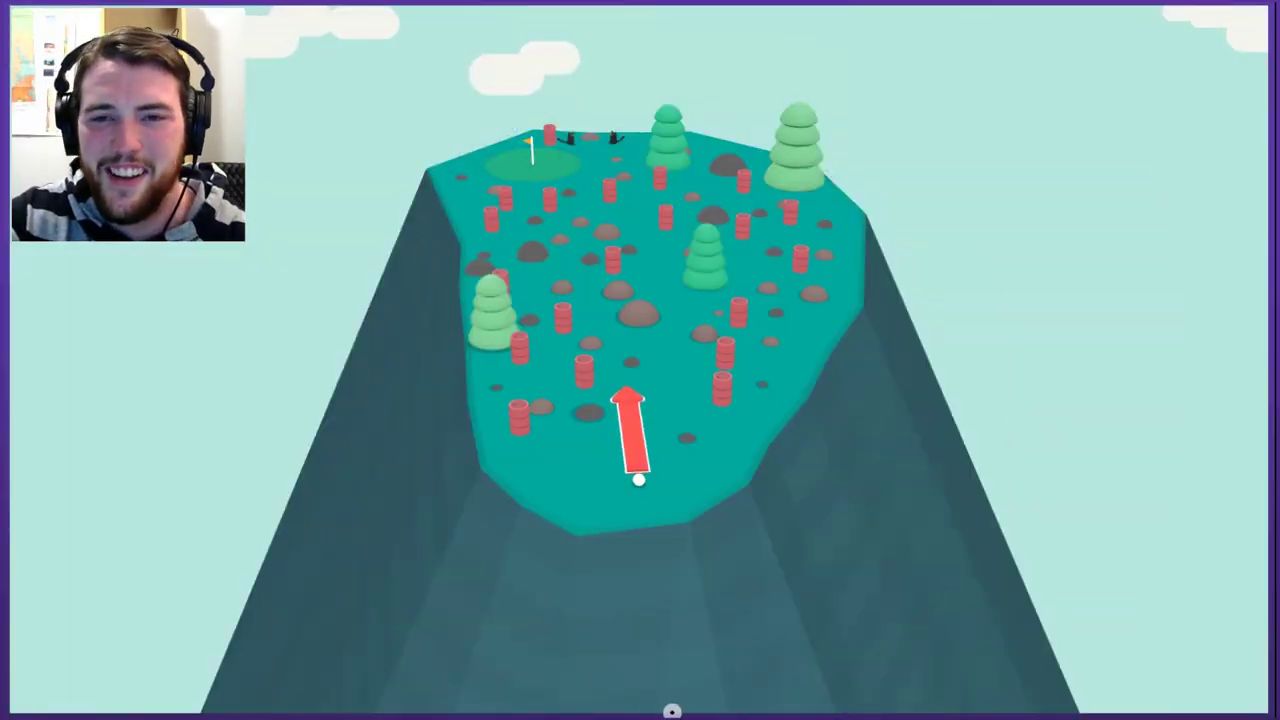
click(640, 478)
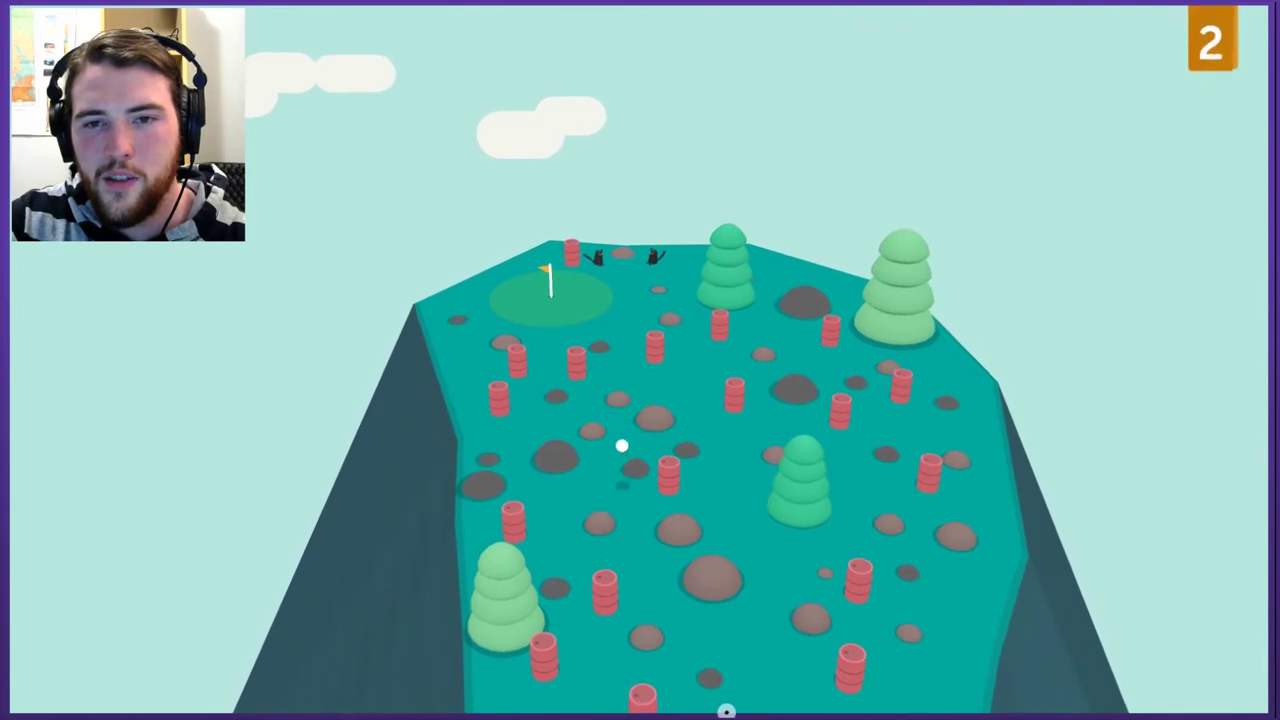
click(477, 606)
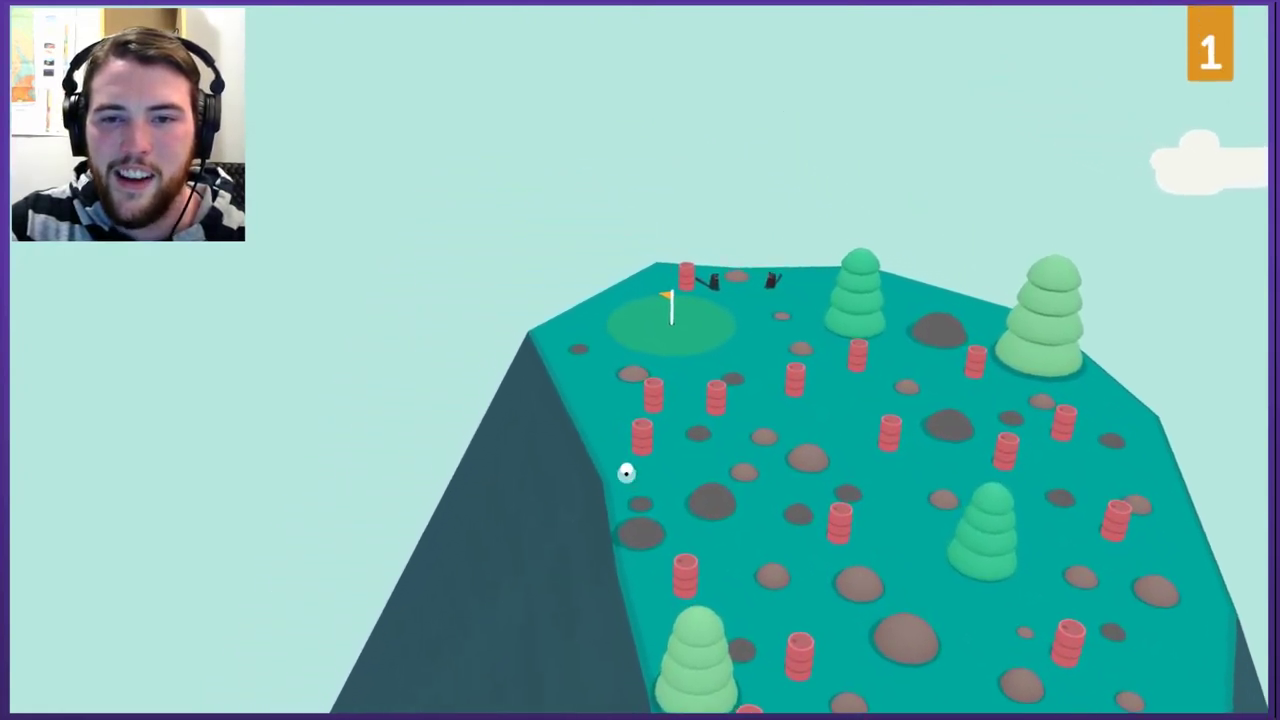
drag(620, 540, 646, 580)
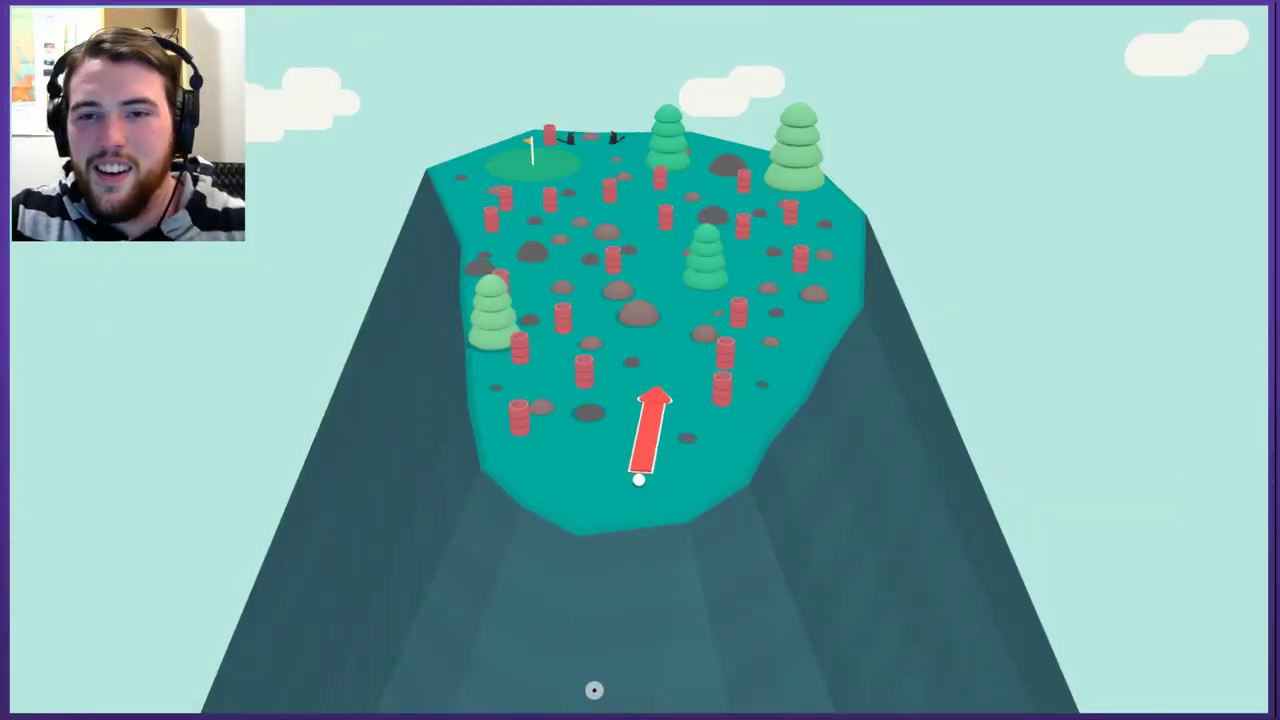
mouse_move(639, 420)
mouse_down()
mouse_move(639, 480)
mouse_move(657, 528)
mouse_move(658, 514)
mouse_move(672, 524)
mouse_up()
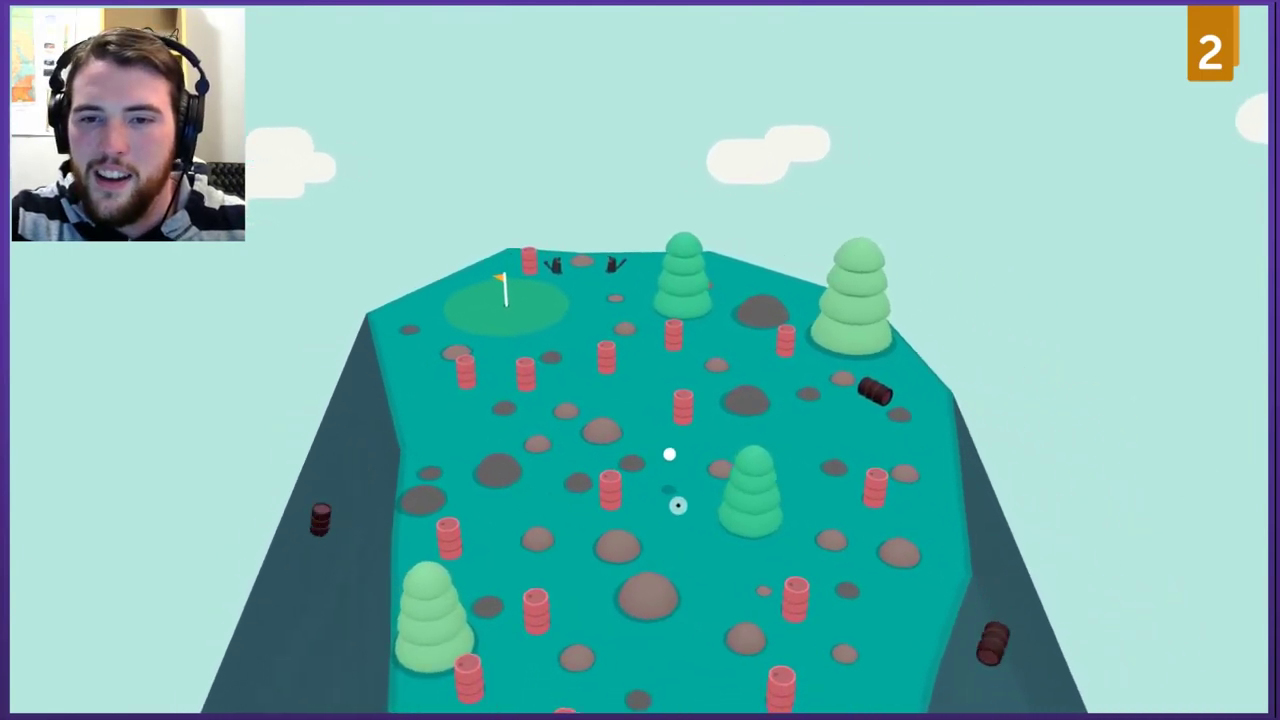
drag(678, 505, 663, 545)
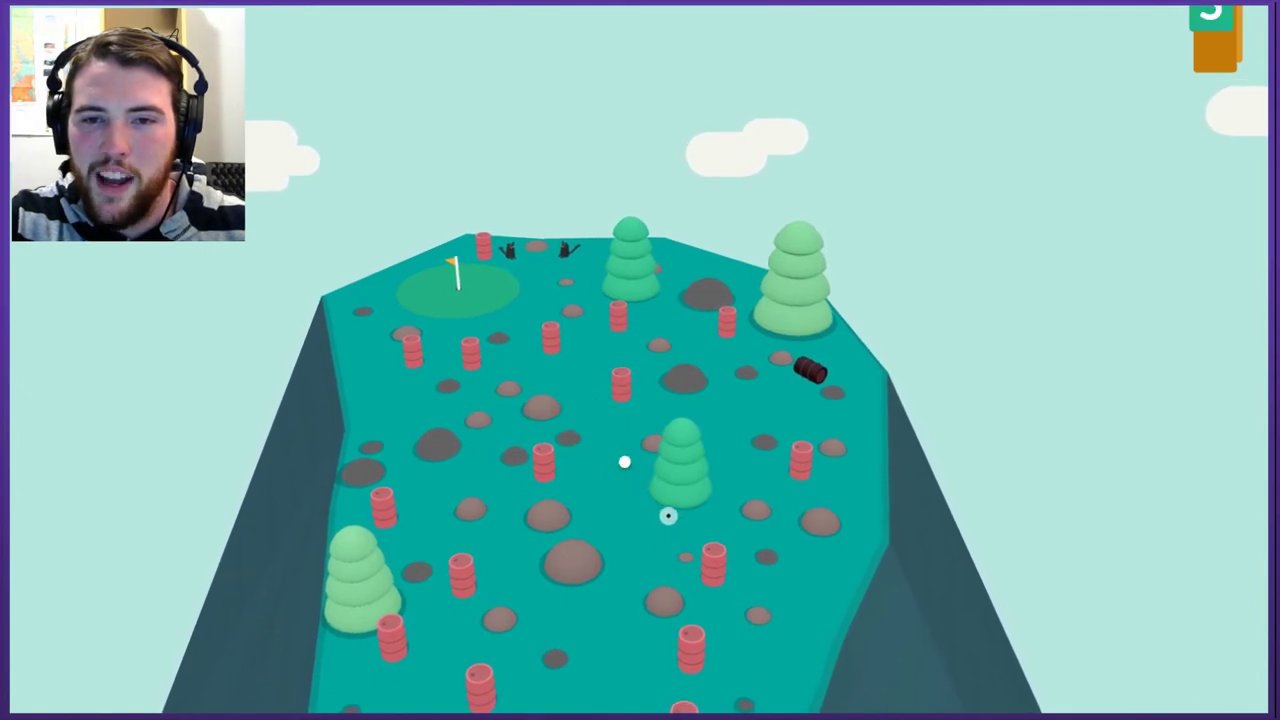
drag(640, 480, 655, 507)
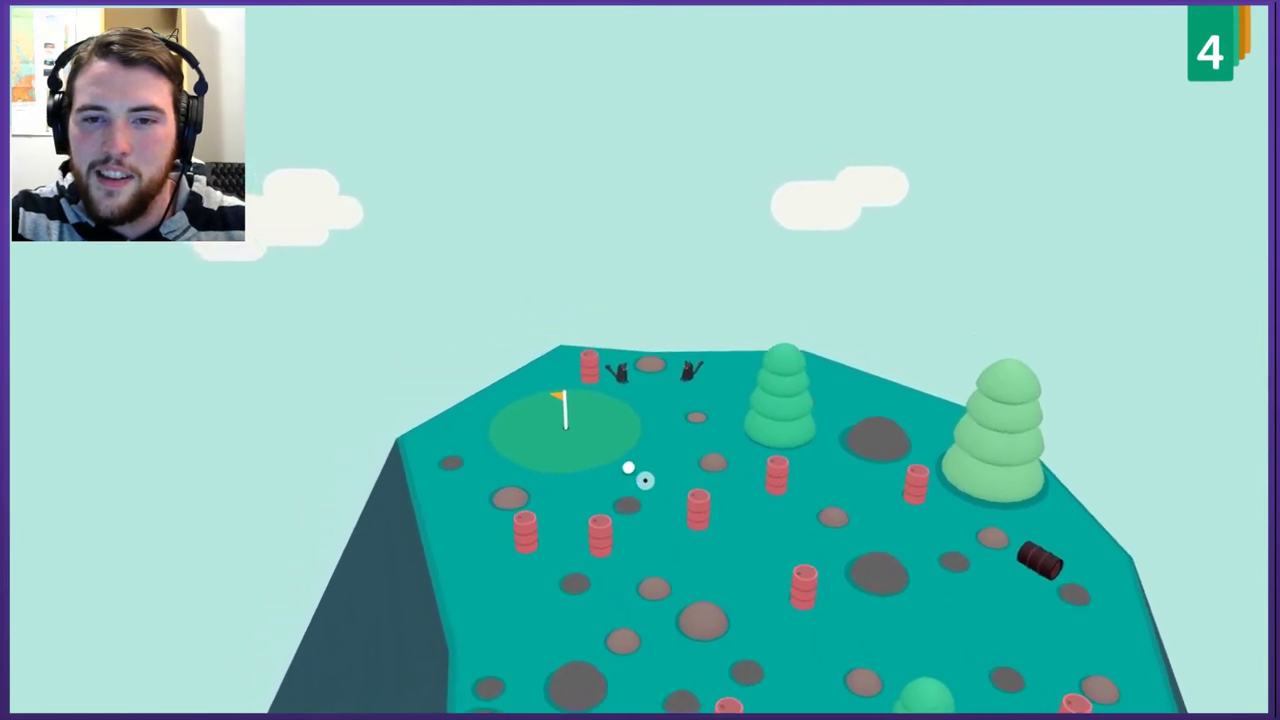
drag(640, 472, 660, 490)
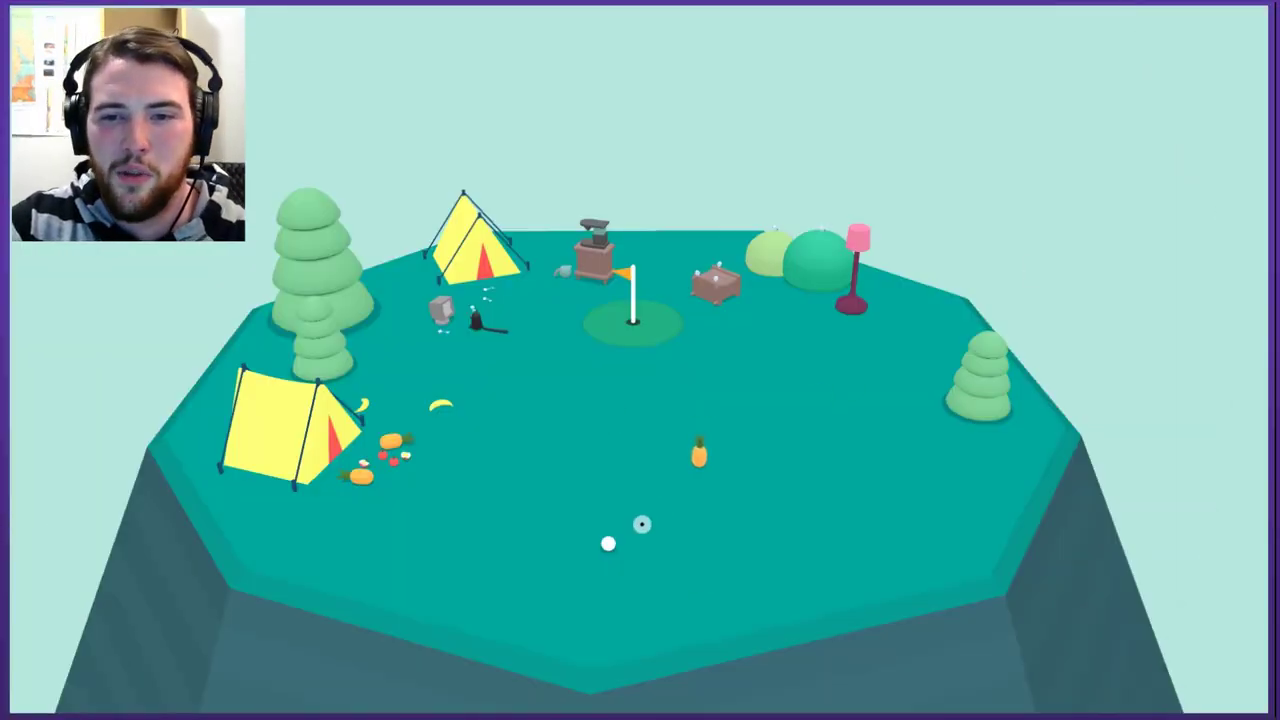
Putt the ball into the cup beside the two tents.
drag(705, 455, 705, 455)
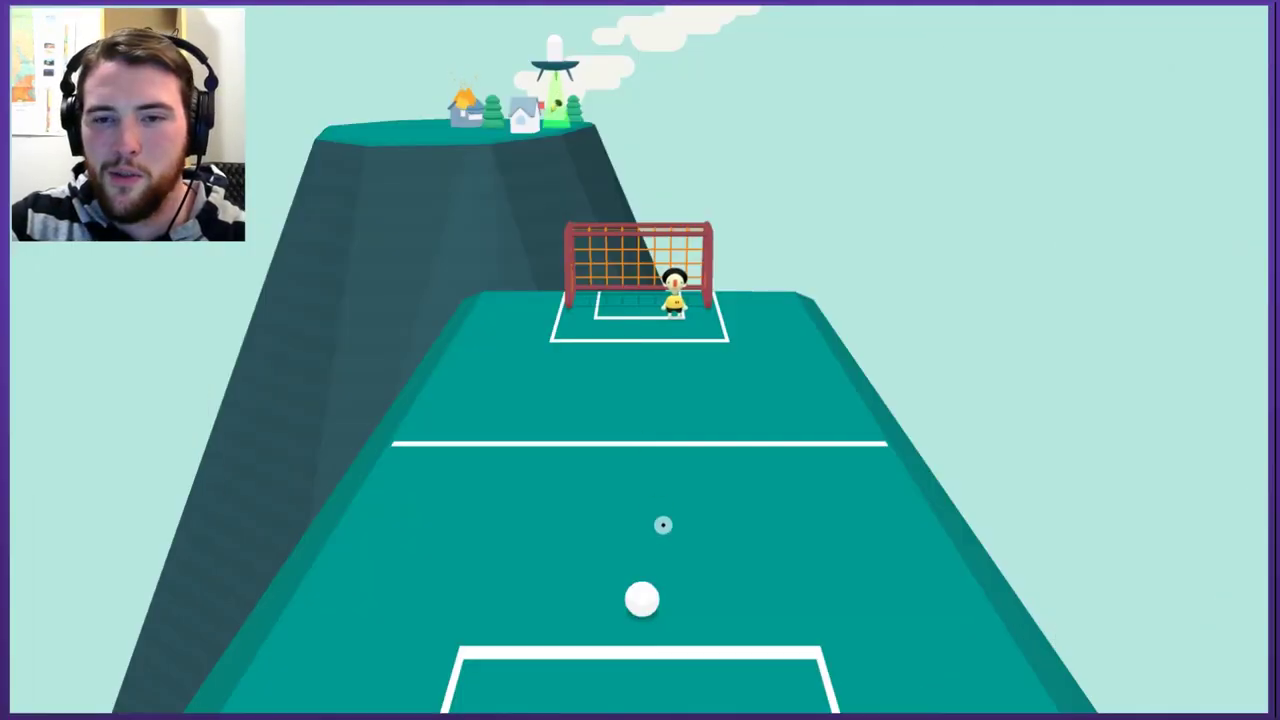
Kick the ball into the goal on each pitch variation, past the pillars and the near net.
drag(642, 600, 665, 710)
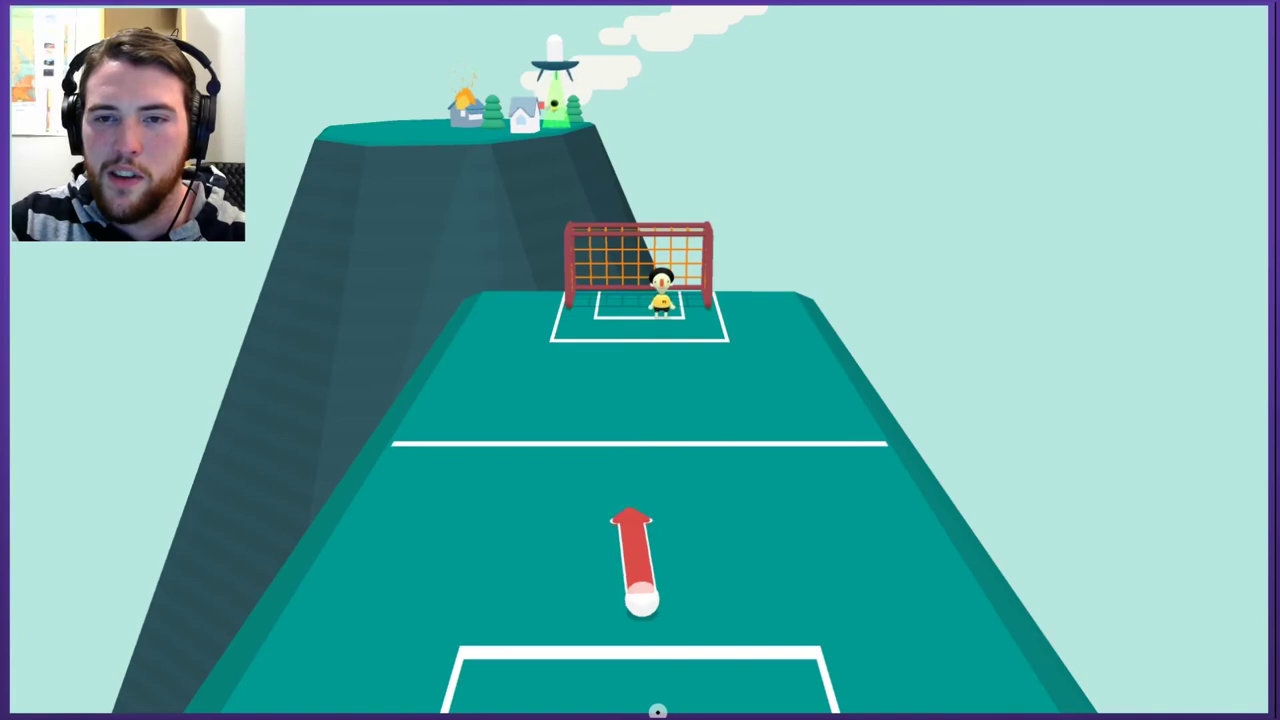
drag(642, 600, 642, 700)
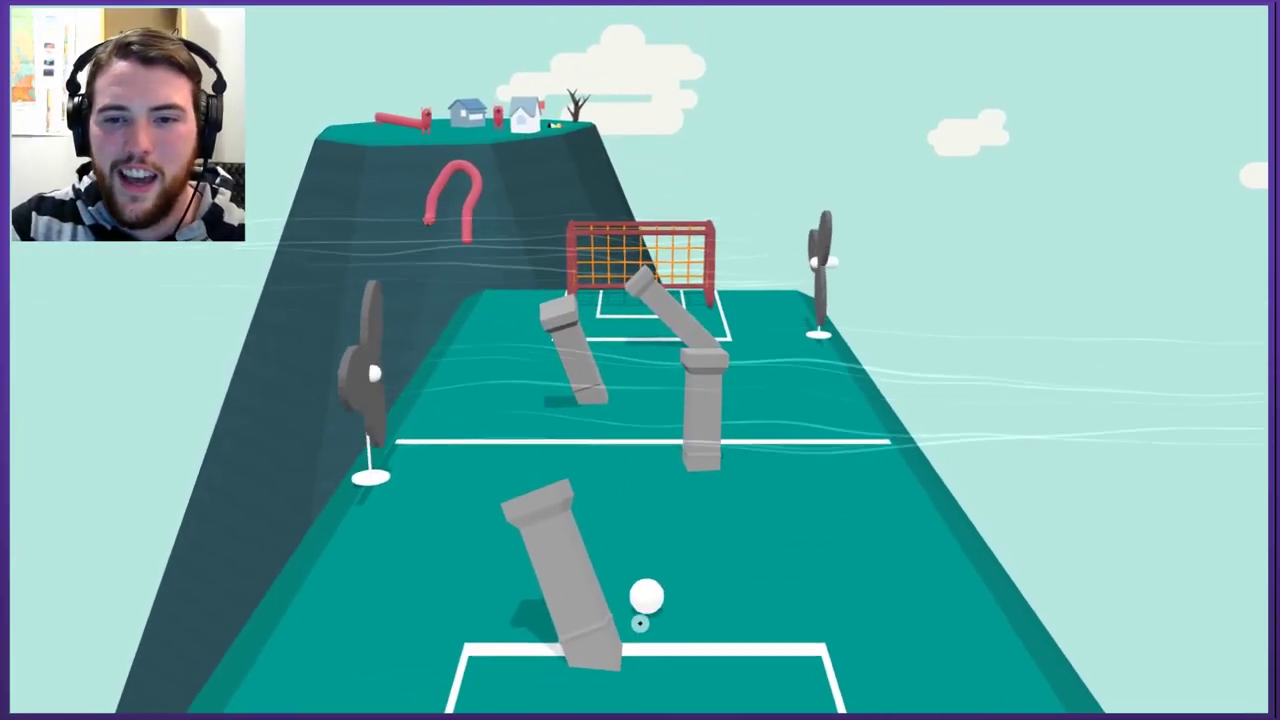
drag(645, 598, 645, 520)
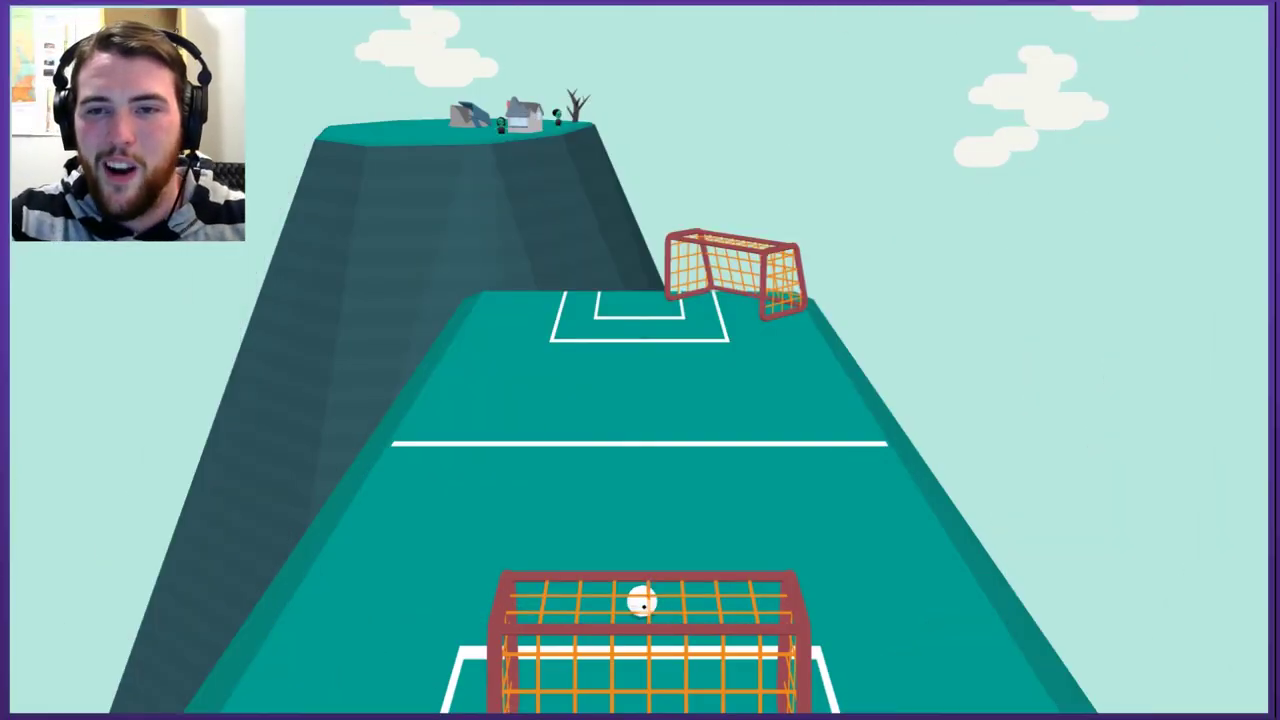
drag(645, 598, 655, 515)
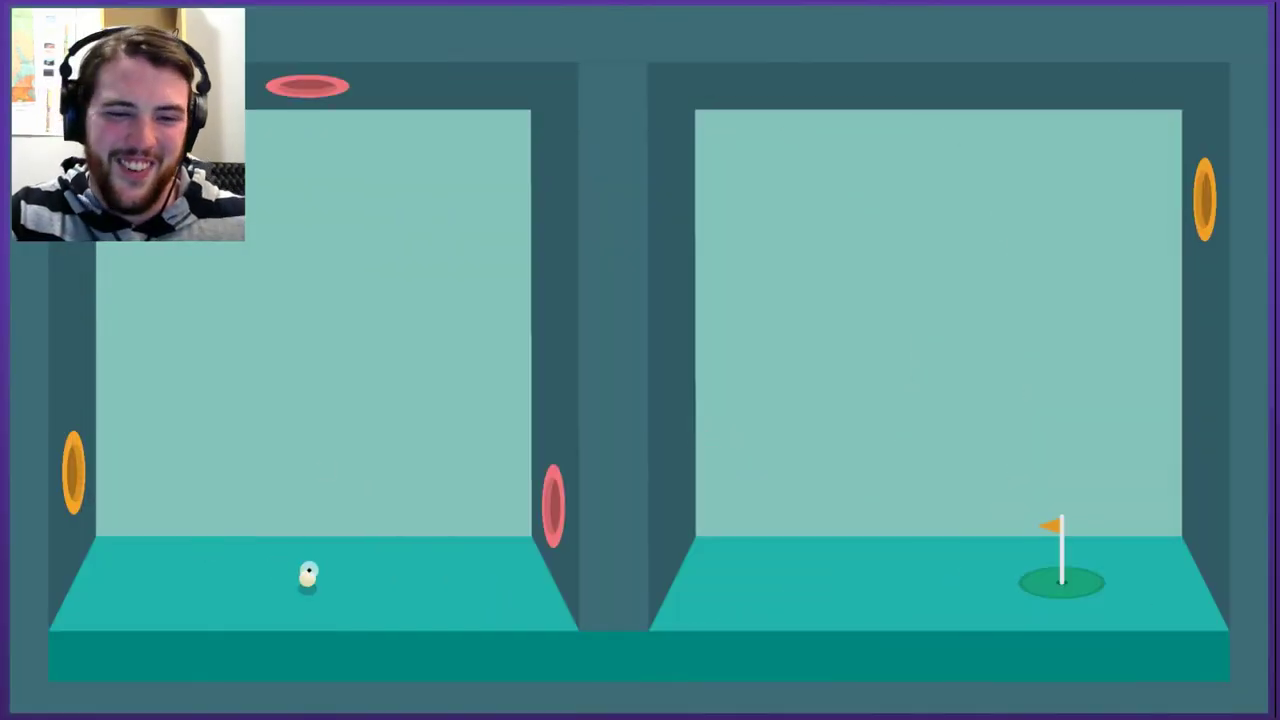
Sink both portal holes, the second by shooting through the pink portal onto the sliding flag platform.
drag(298, 580, 149, 663)
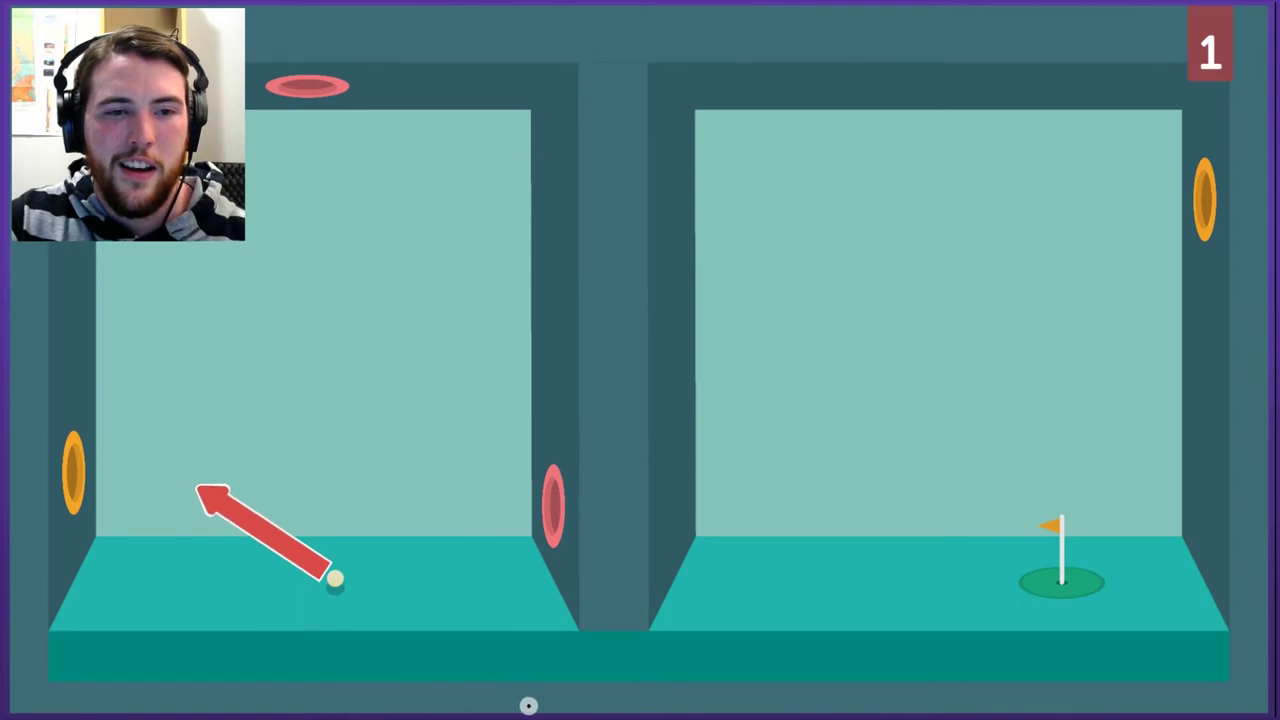
drag(477, 640, 528, 705)
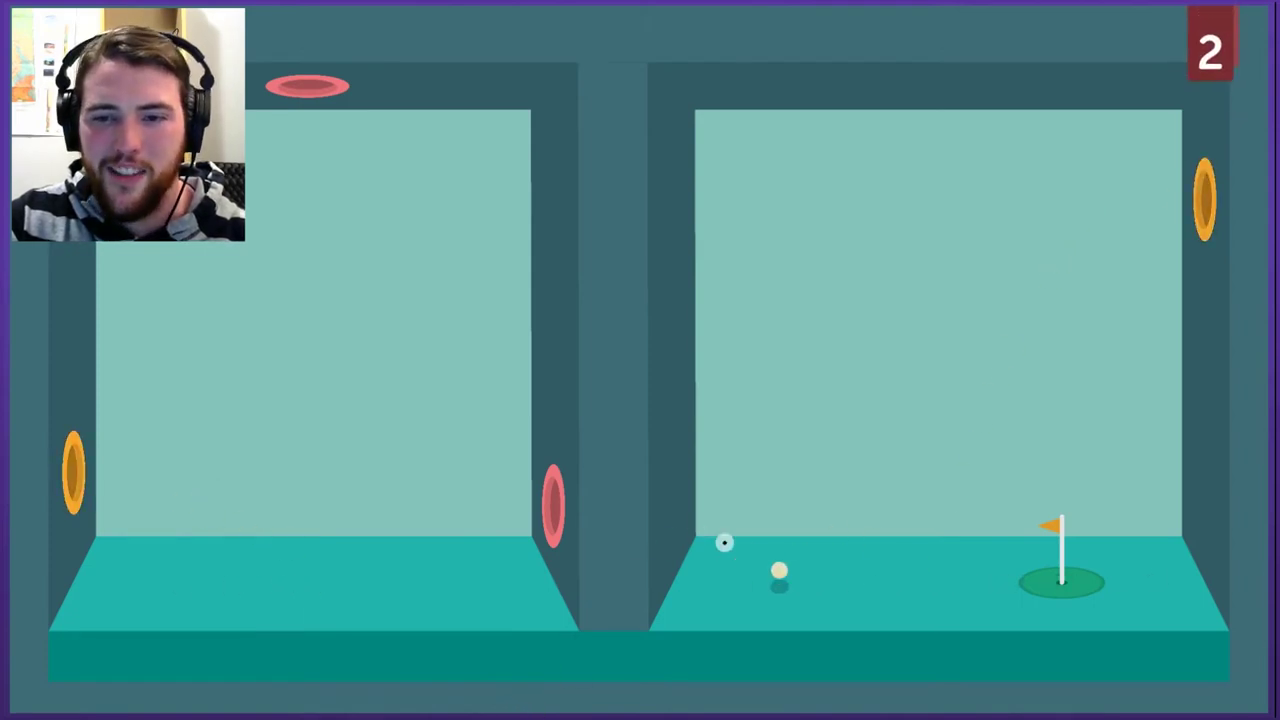
drag(649, 596, 527, 600)
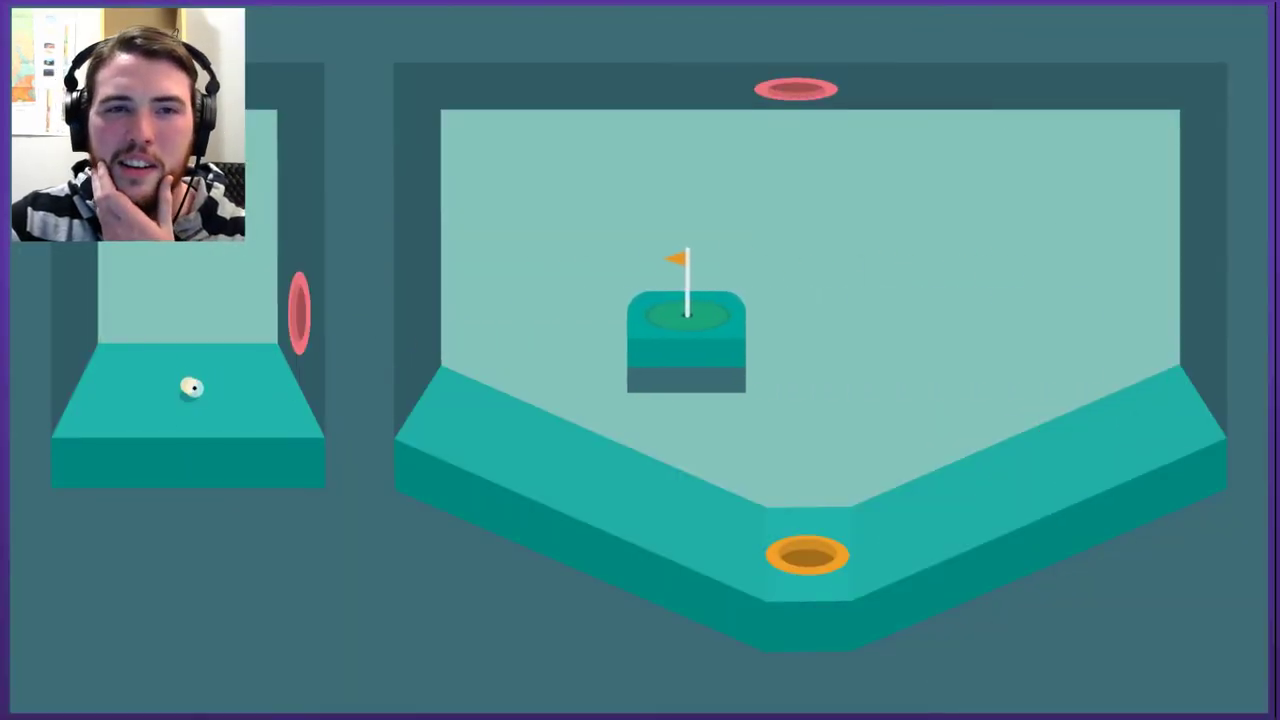
drag(191, 388, 75, 470)
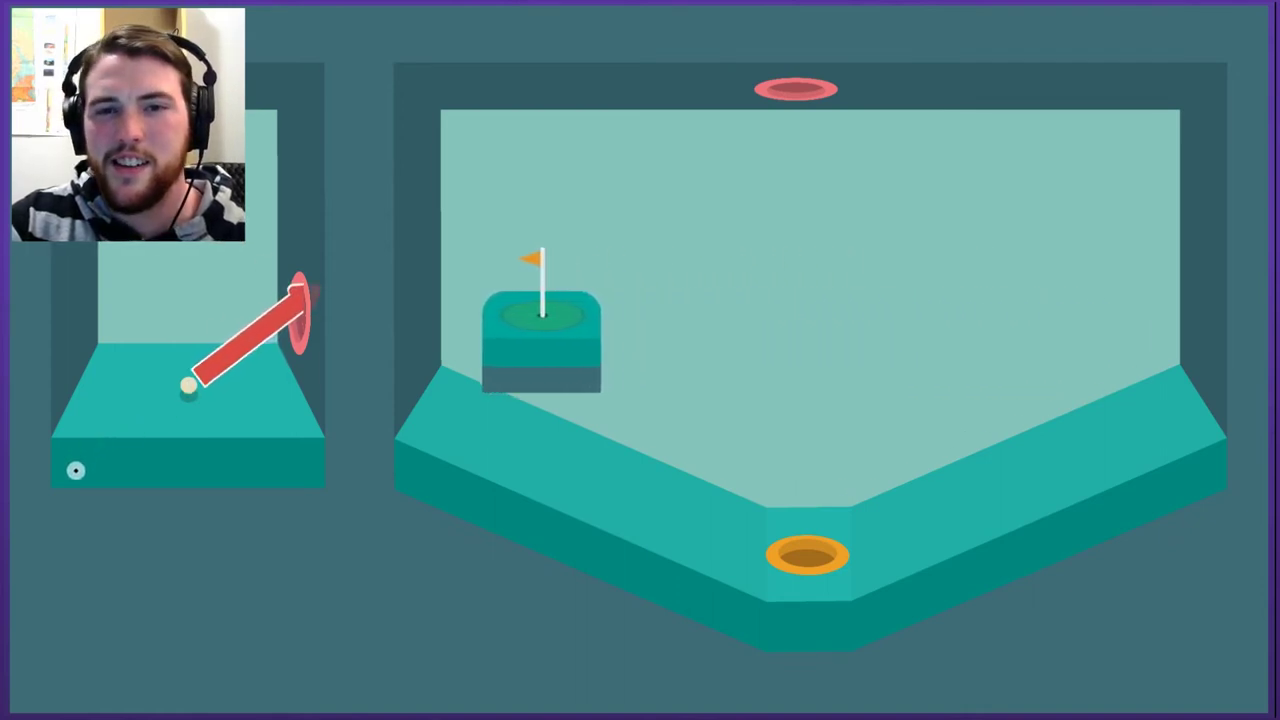
drag(75, 470, 75, 470)
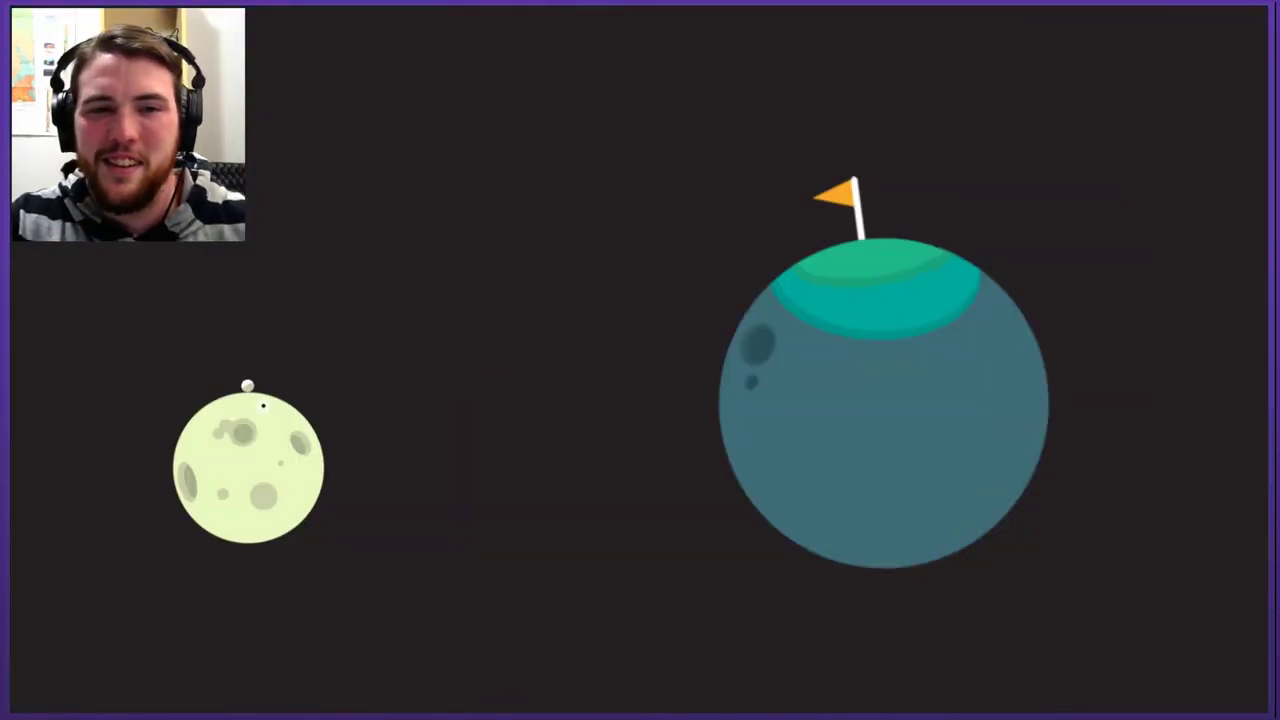
Launch the ball off the moons and into the big blue planet's hole in five strokes.
drag(188, 413, 116, 612)
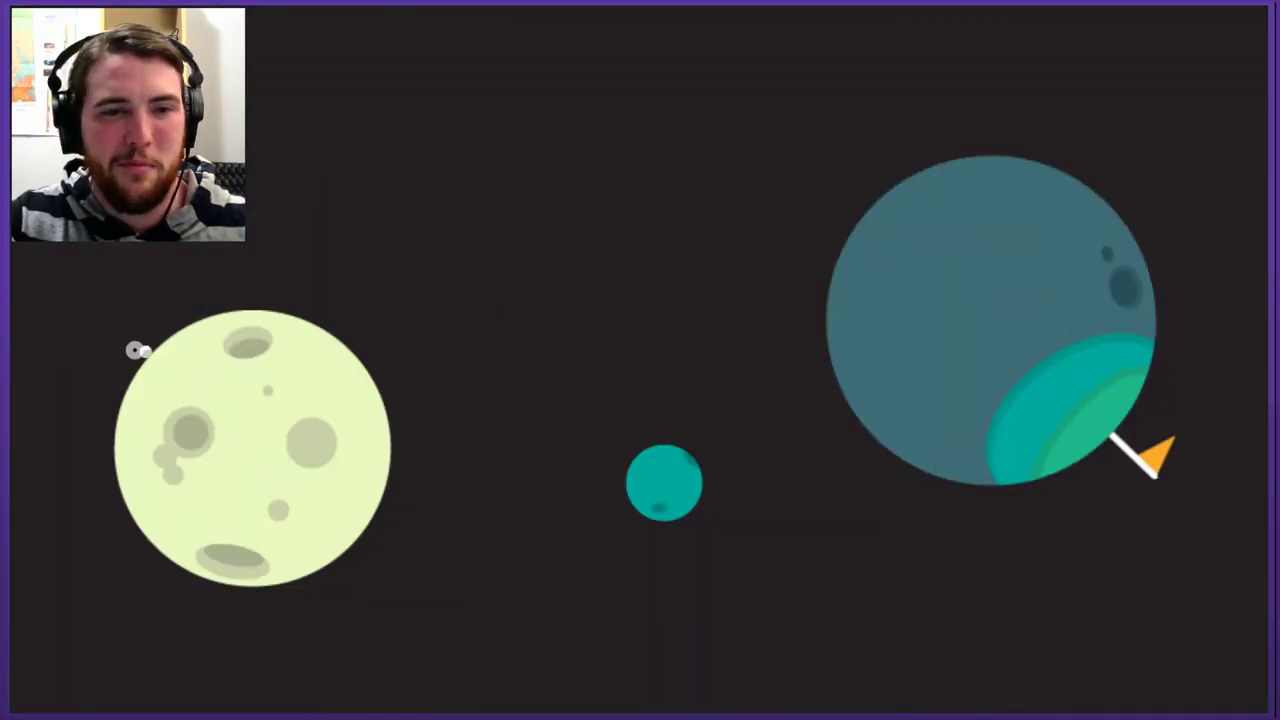
mouse_move(43, 375)
mouse_down()
mouse_move(16, 345)
mouse_move(285, 538)
mouse_move(85, 424)
mouse_up()
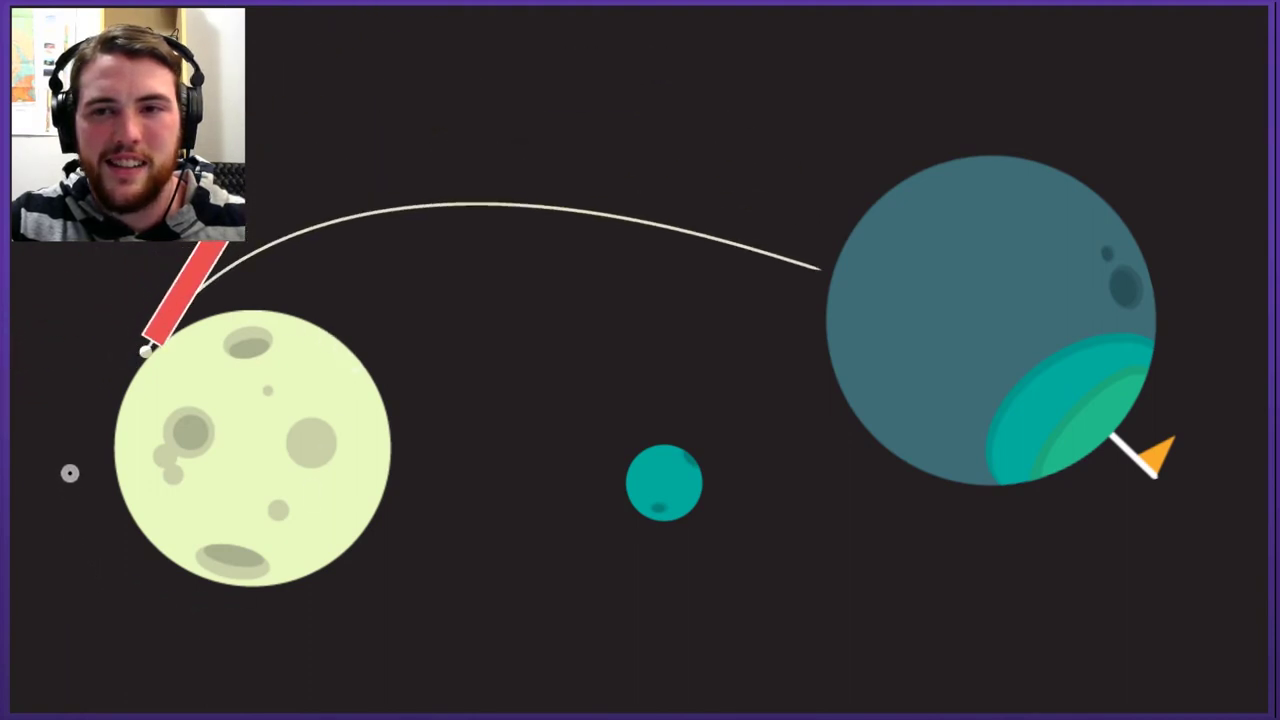
drag(85, 424, 83, 424)
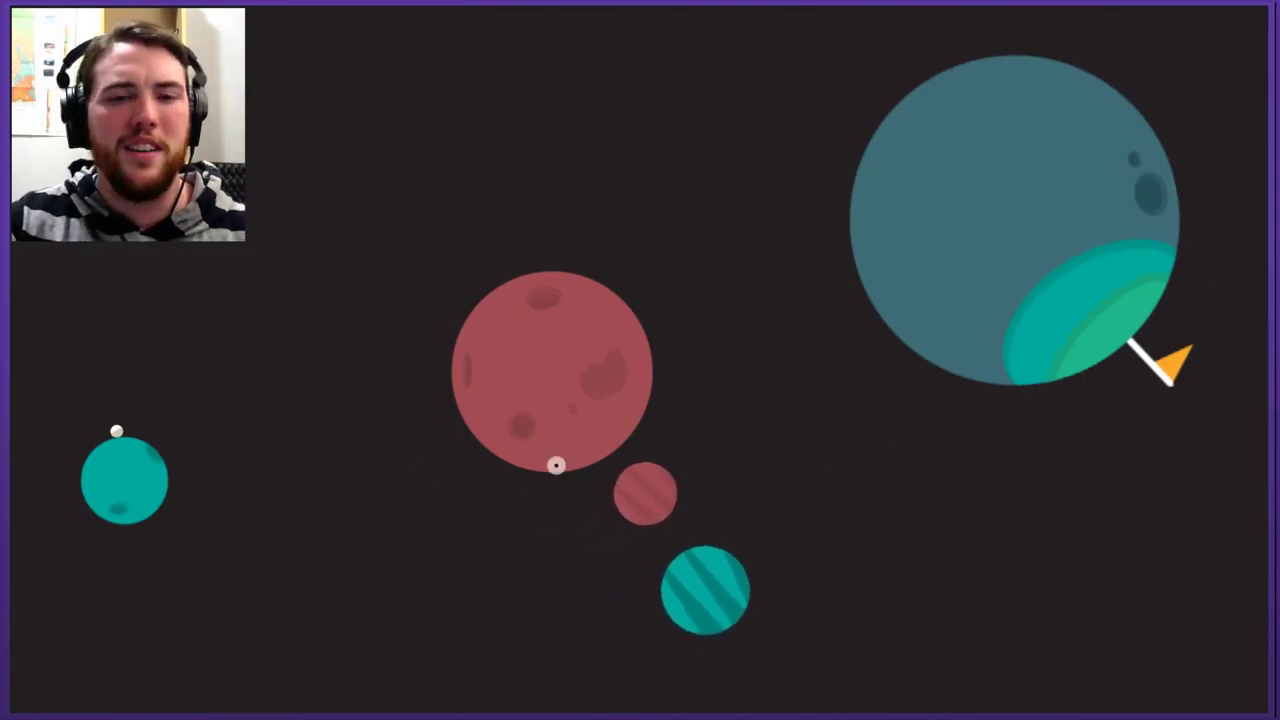
drag(134, 422, 30, 480)
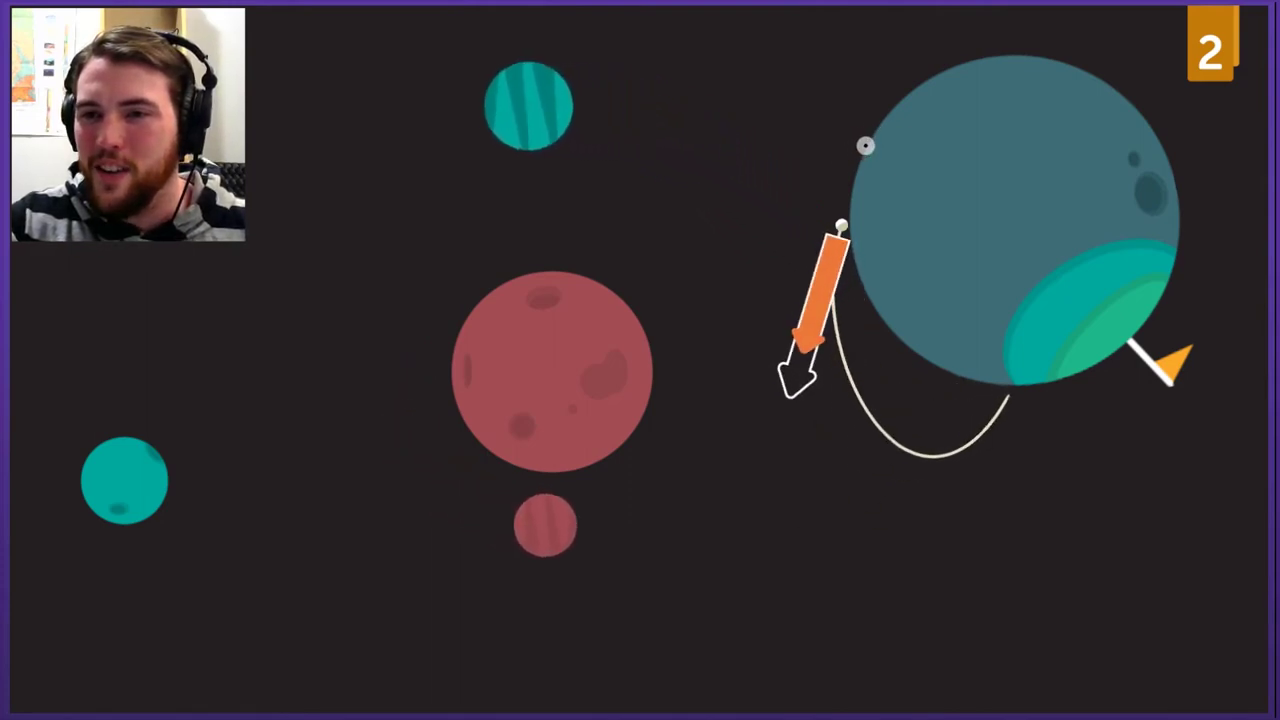
click(1165, 362)
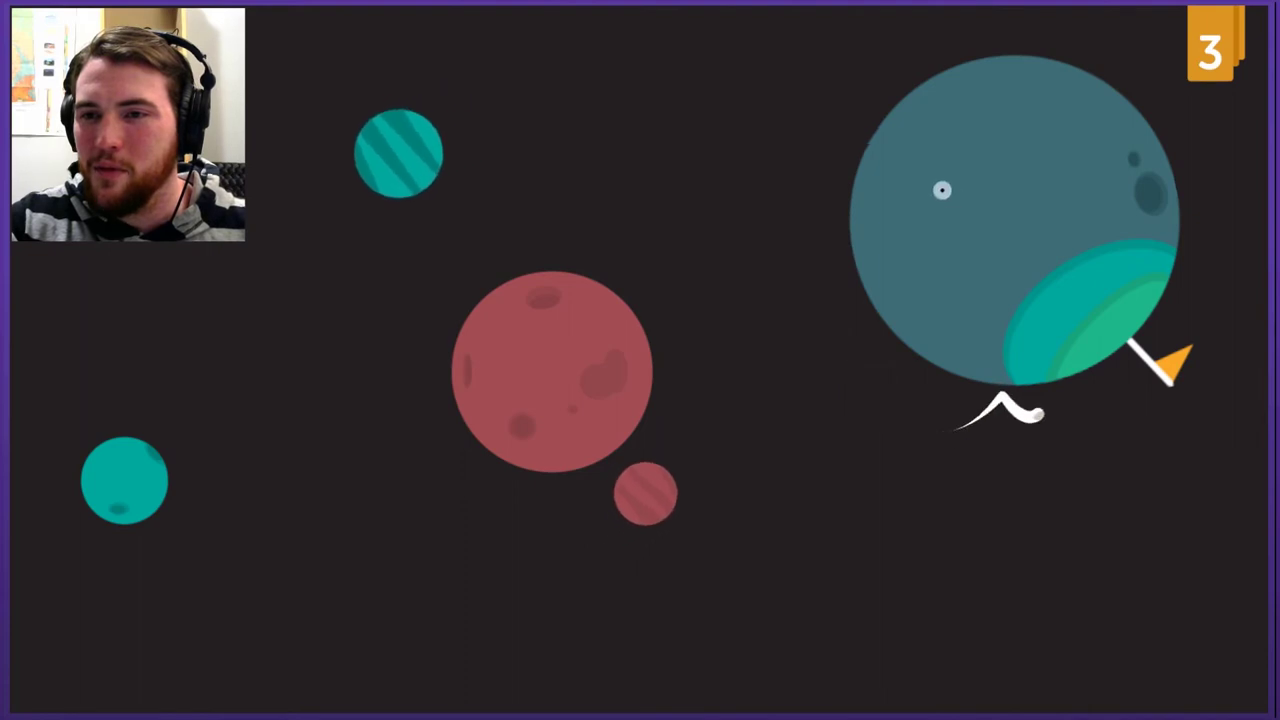
click(1165, 362)
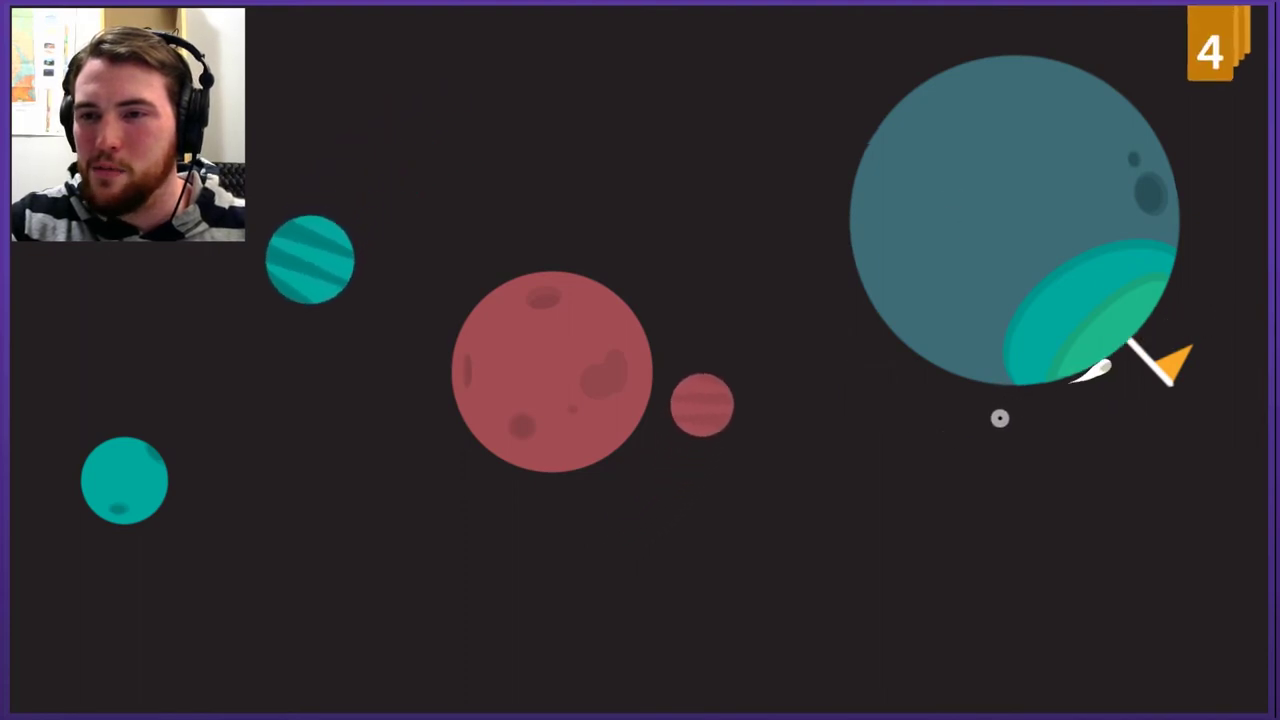
click(1165, 362)
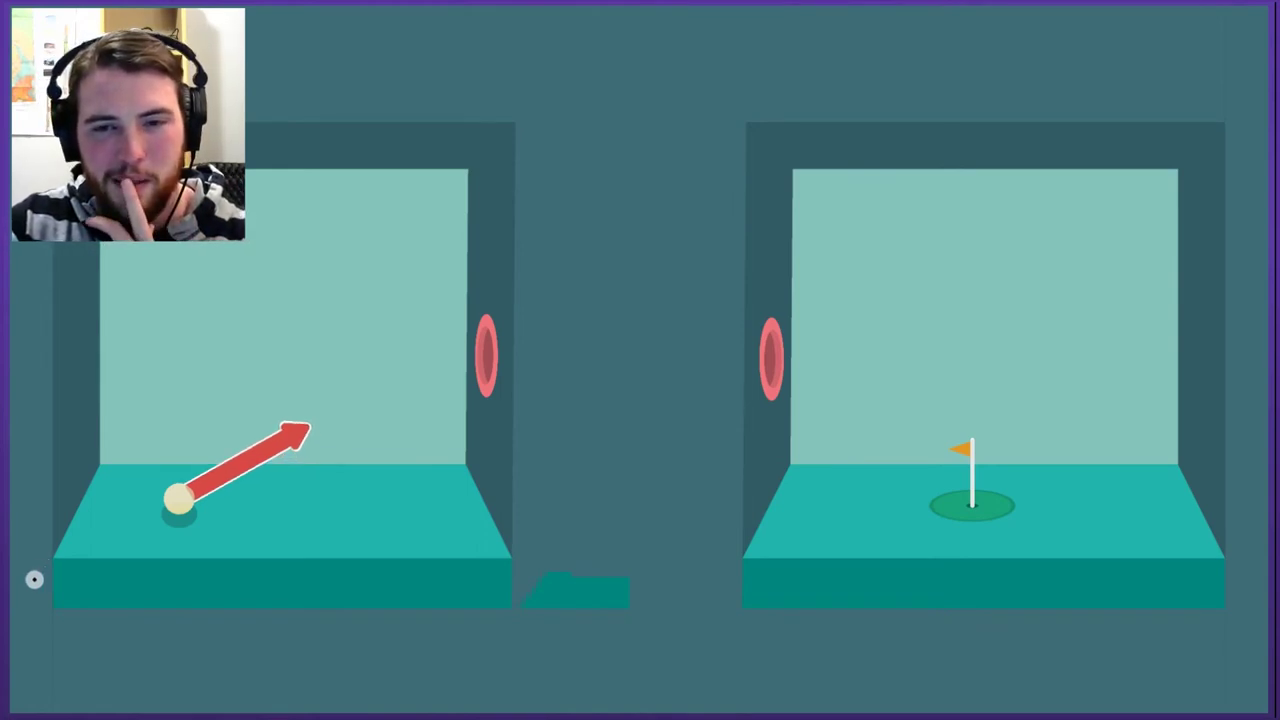
Send the ball through the four-room portal chain to the flag for a hole in one.
drag(35, 590, 35, 590)
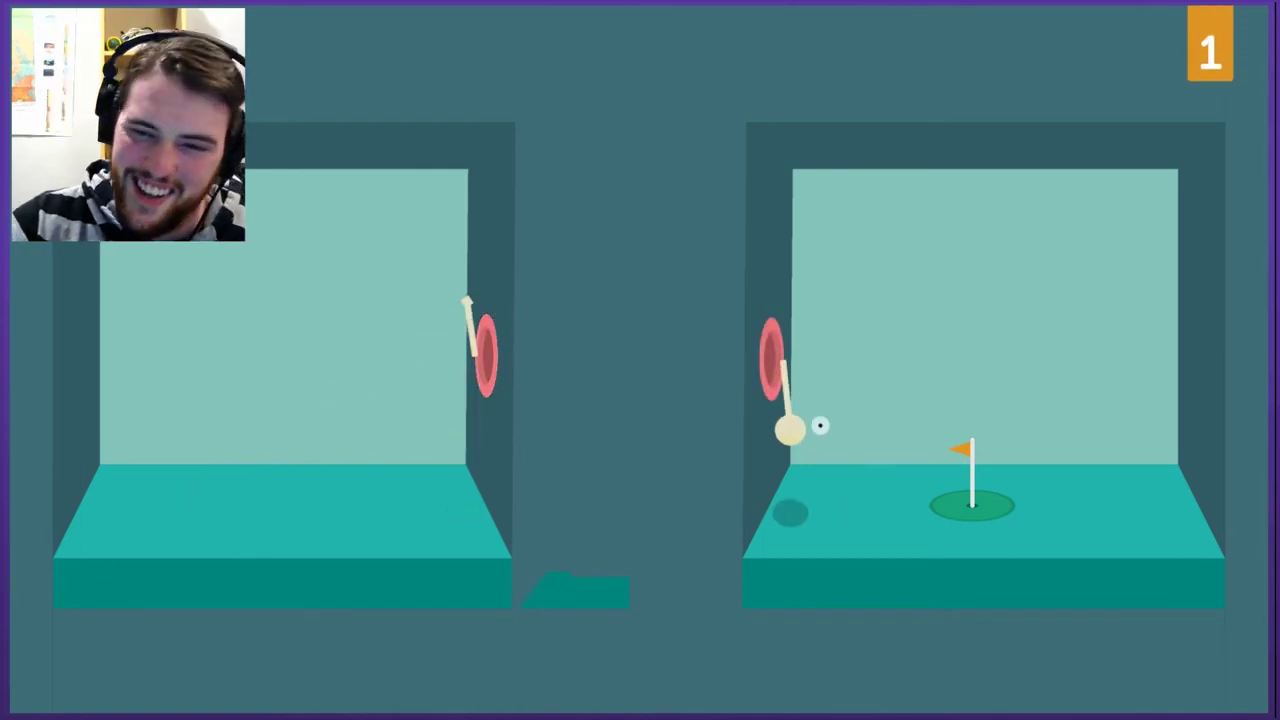
drag(600, 430, 40, 364)
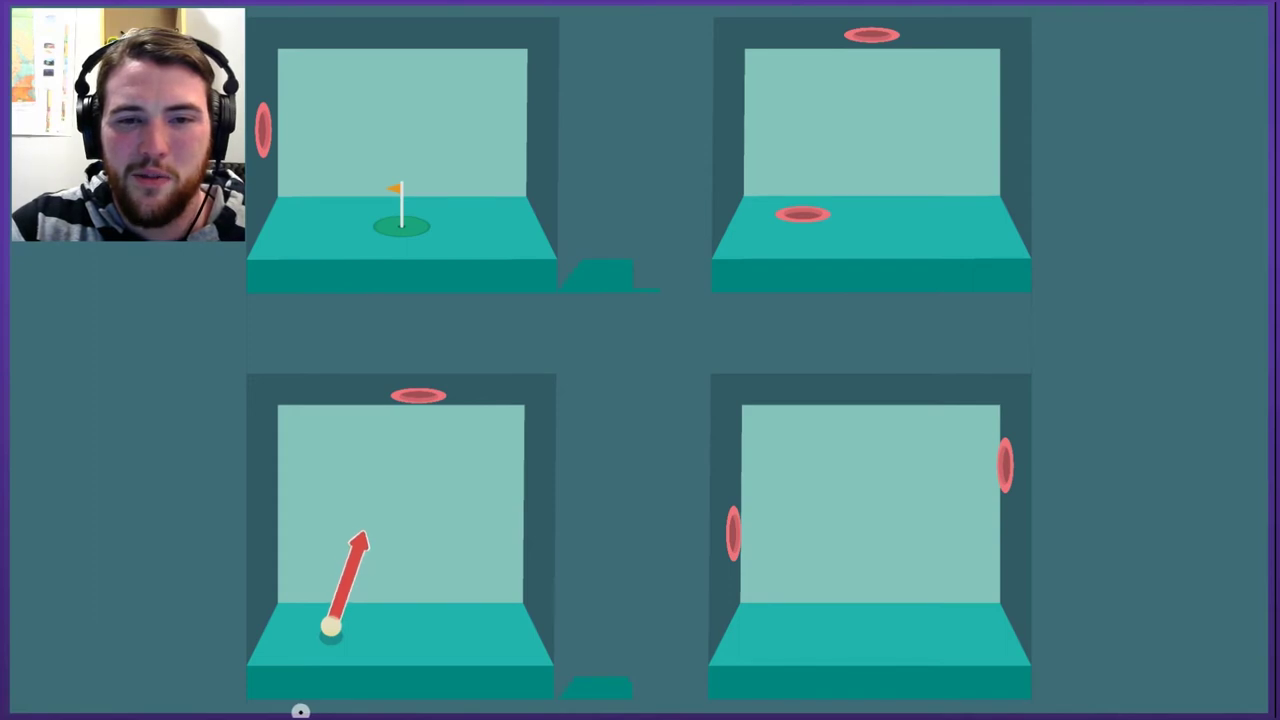
click(330, 626)
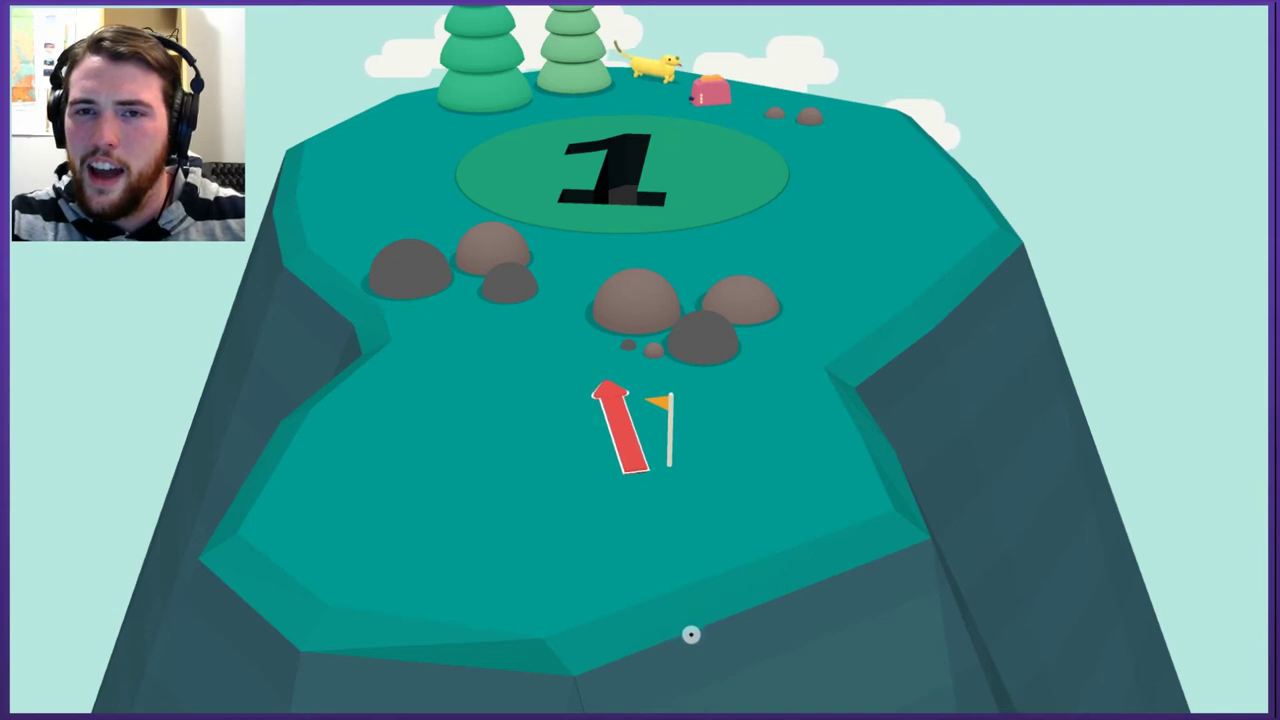
Hit the ball past the rocks and into the giant numeral-1 hole in three shots.
click(620, 430)
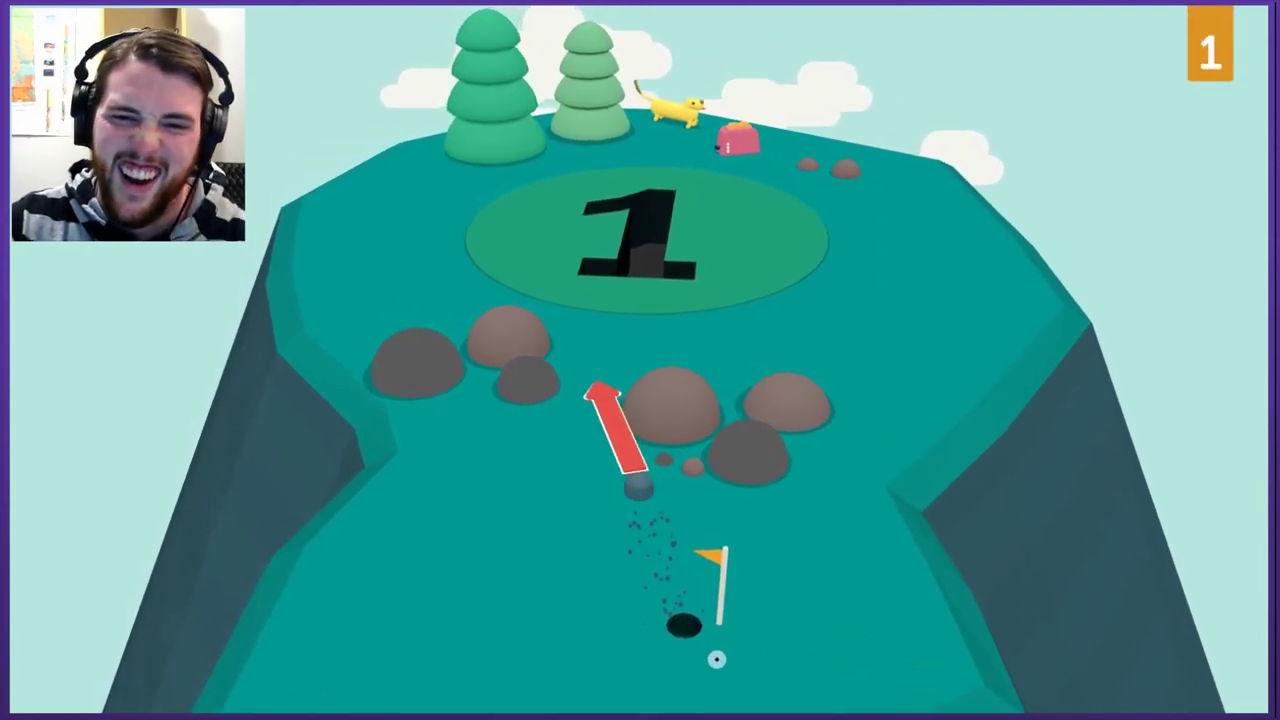
click(702, 698)
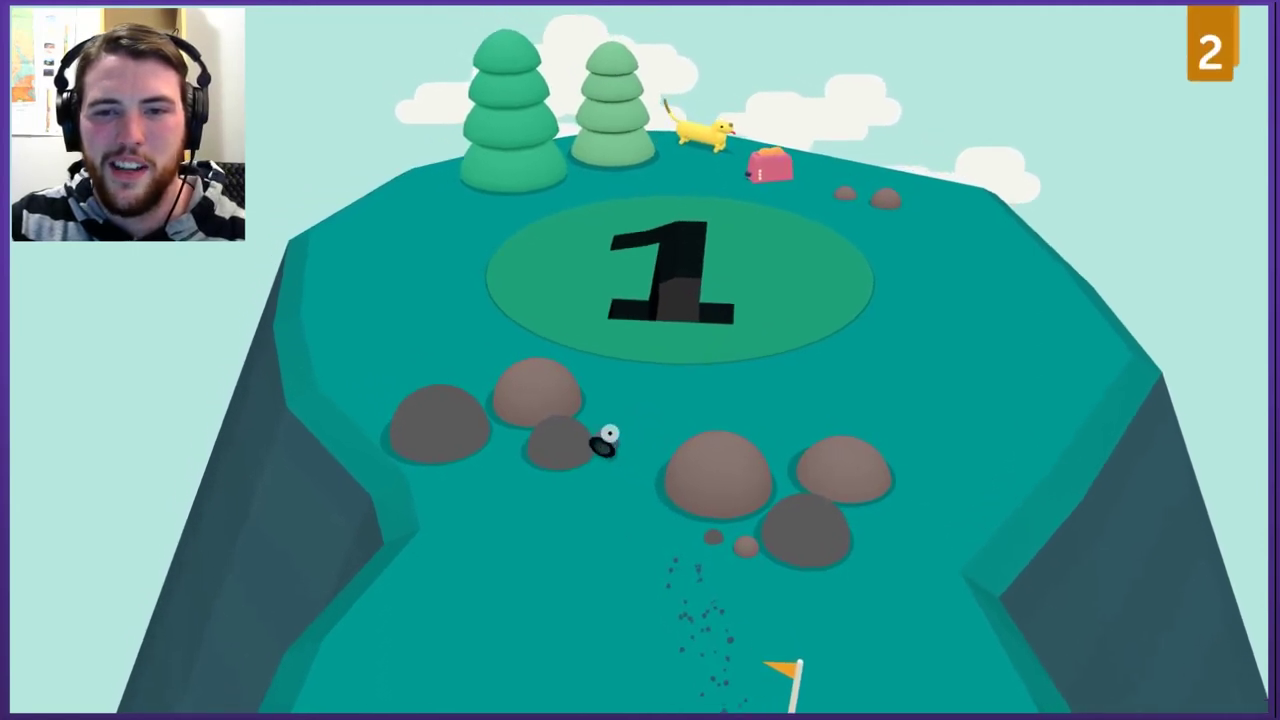
click(590, 622)
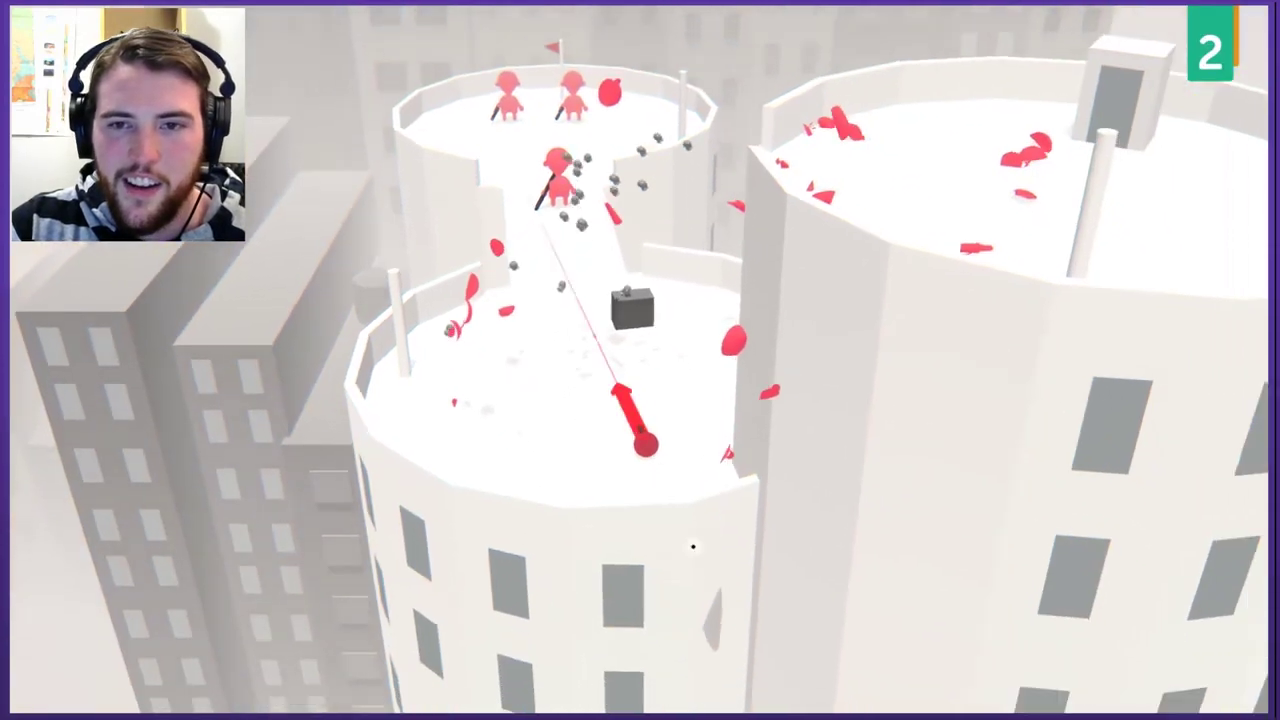
Fire repeated shots up the circular rooftop ramps until every red guard is smashed.
drag(630, 402, 688, 562)
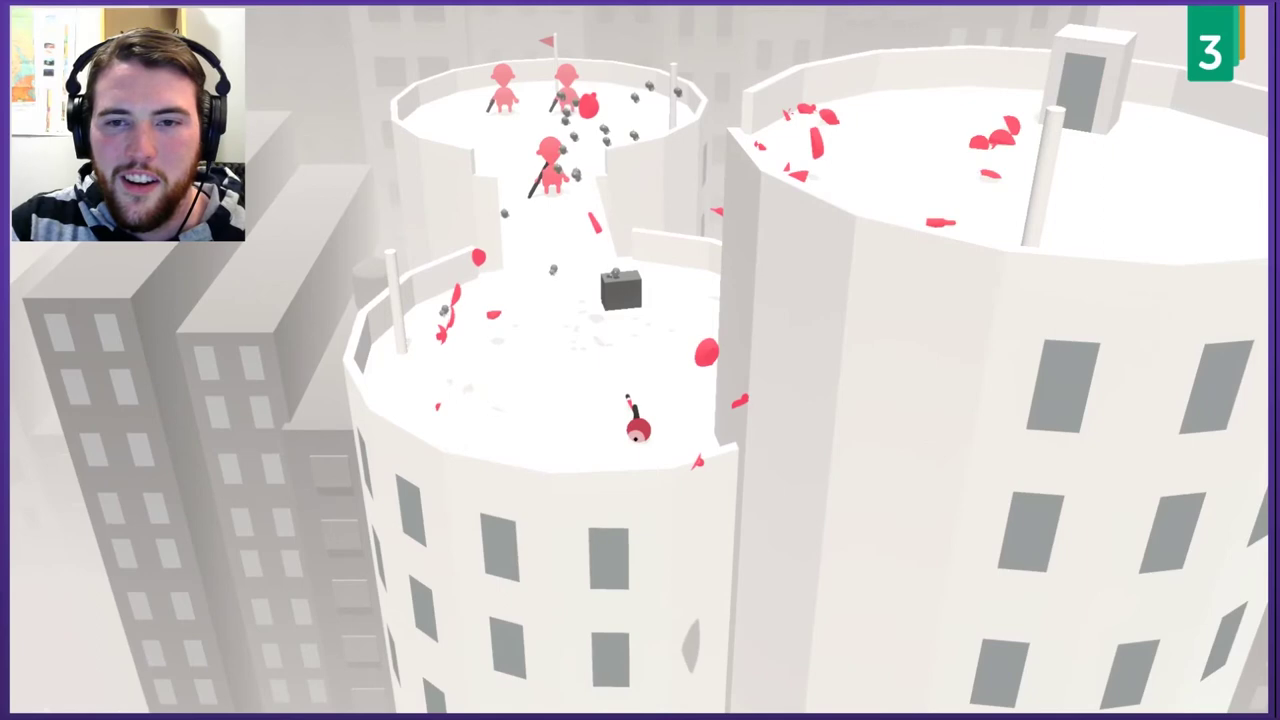
drag(638, 430, 752, 533)
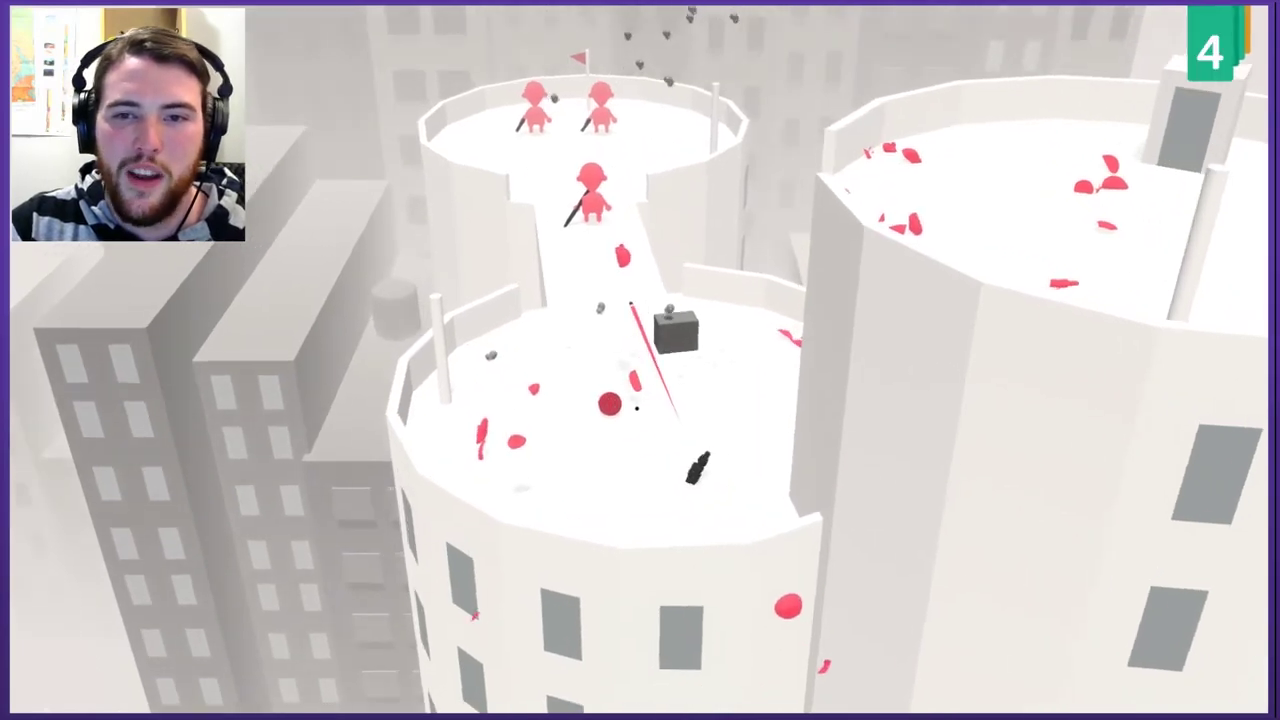
drag(630, 422, 622, 470)
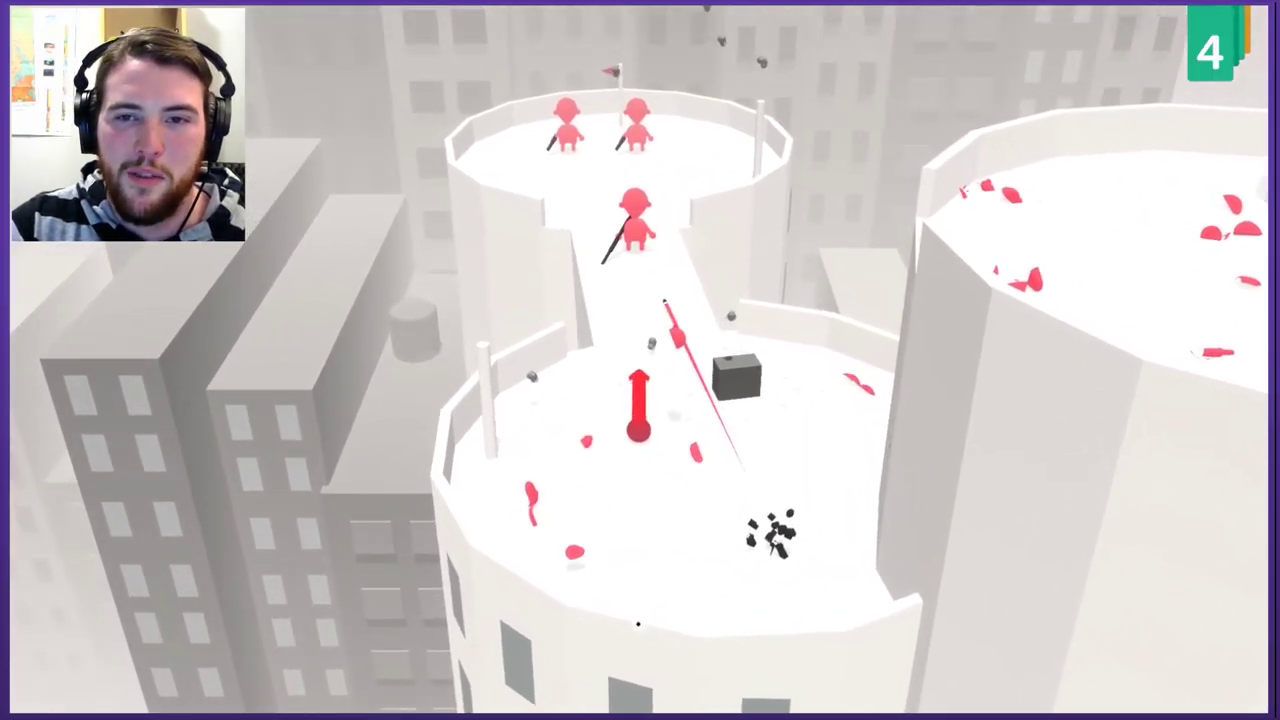
drag(638, 400, 775, 533)
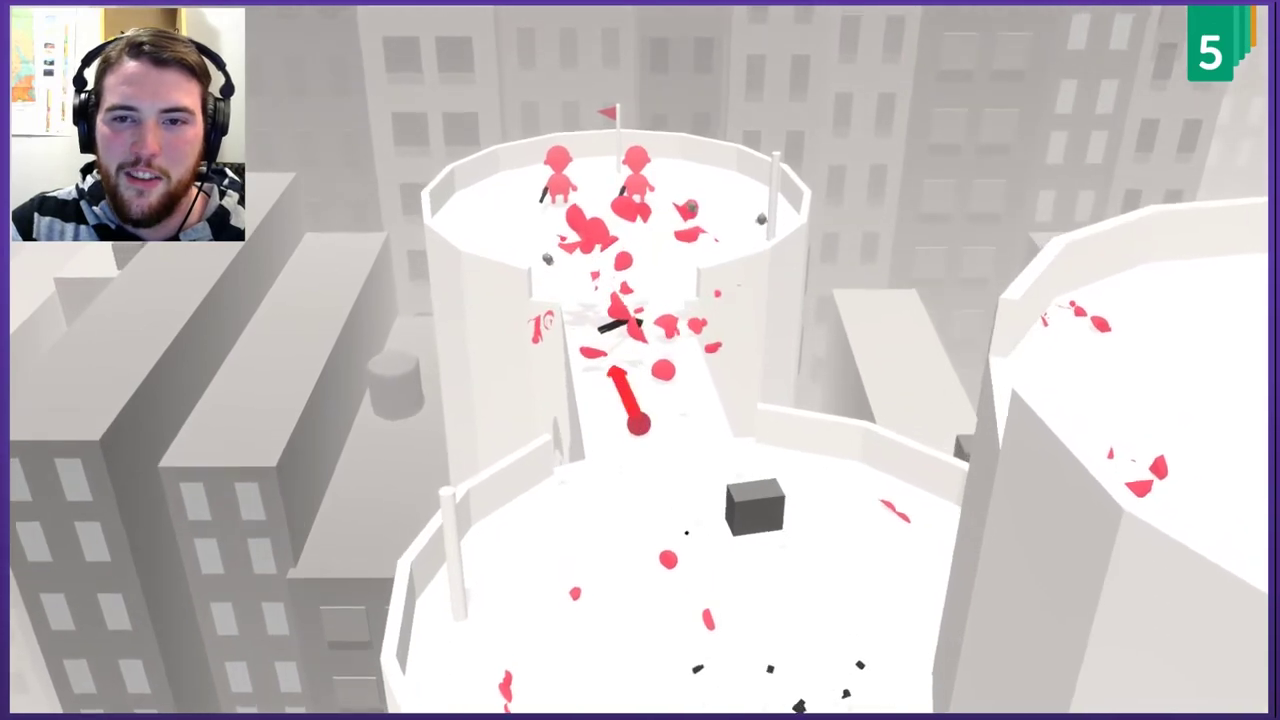
drag(640, 425, 665, 475)
drag(630, 420, 645, 460)
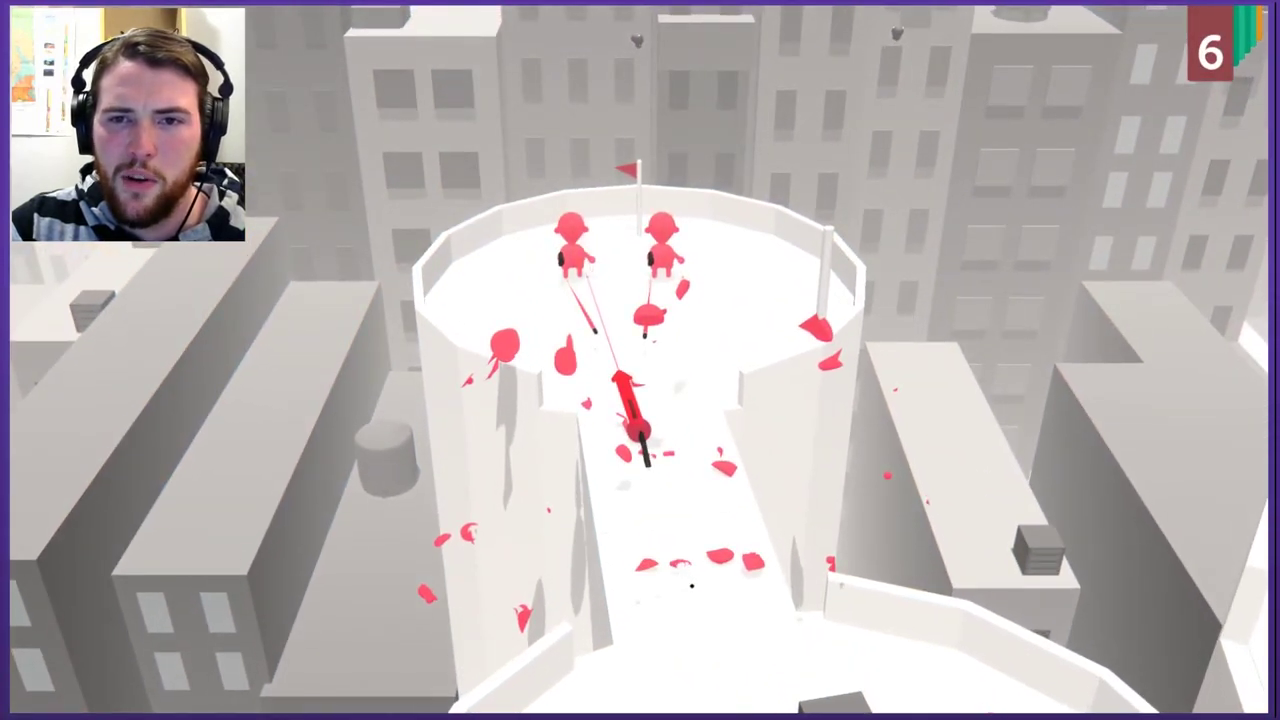
mouse_move(630, 390)
mouse_down()
mouse_move(645, 460)
mouse_move(600, 470)
mouse_up()
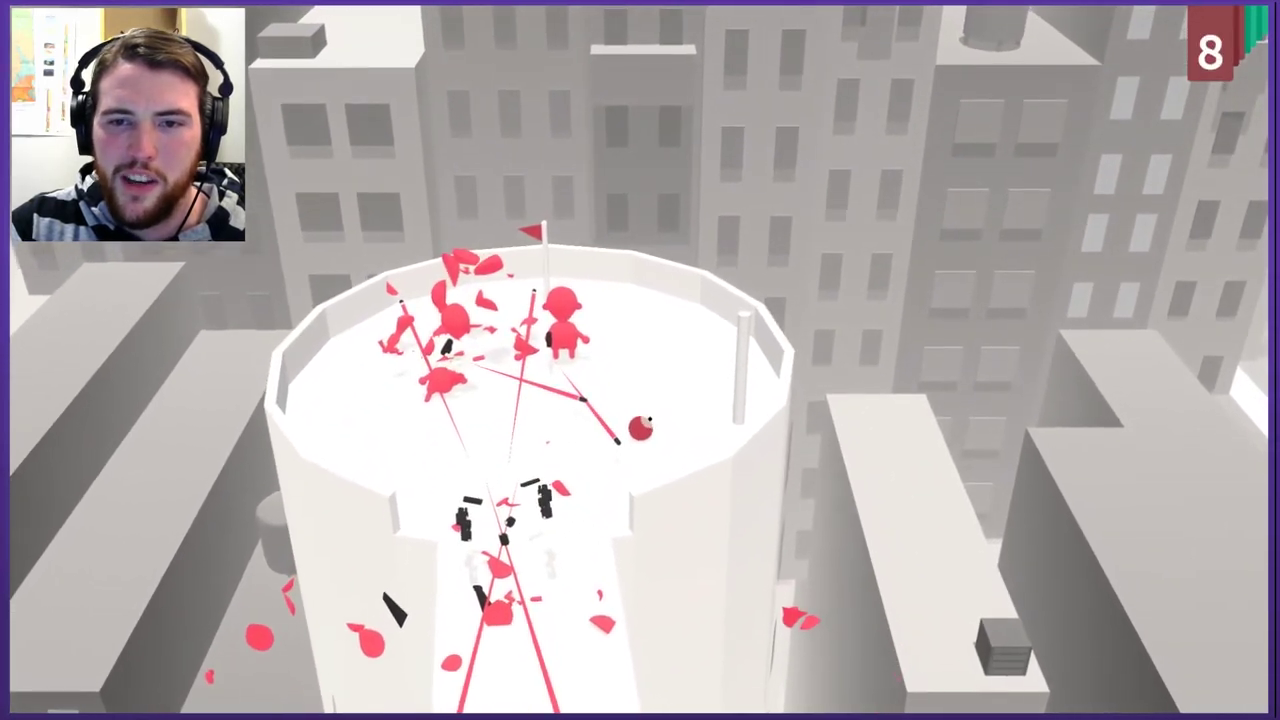
drag(640, 430, 600, 380)
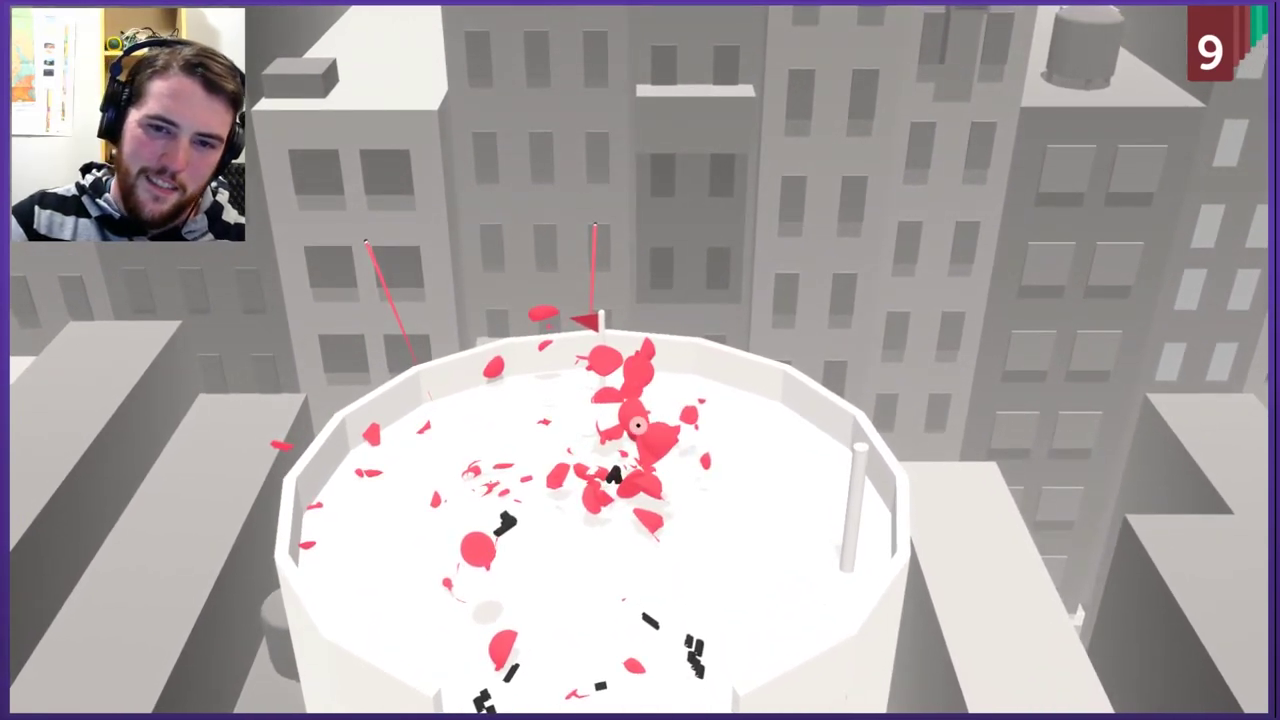
drag(640, 430, 610, 470)
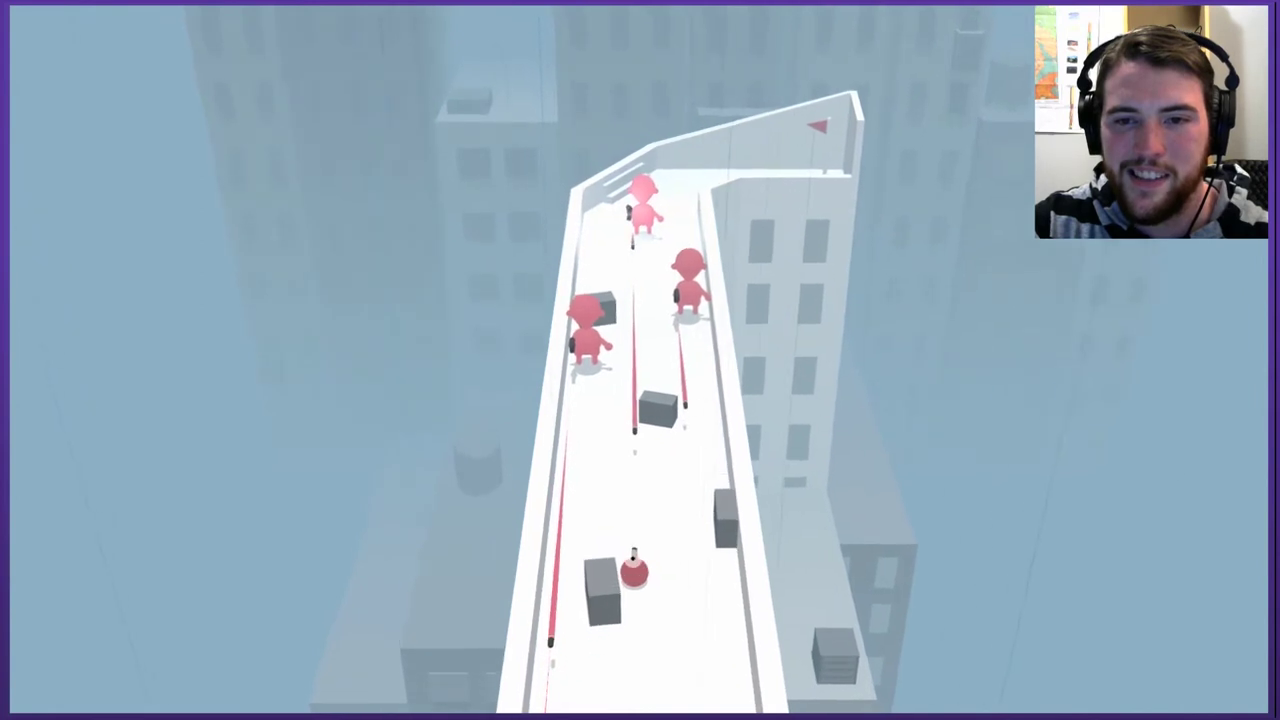
Shoot the ball up the narrow ledge past the crates toward the three pink gunmen.
mouse_move(635, 570)
mouse_down()
mouse_move(645, 600)
mouse_move(635, 570)
mouse_up()
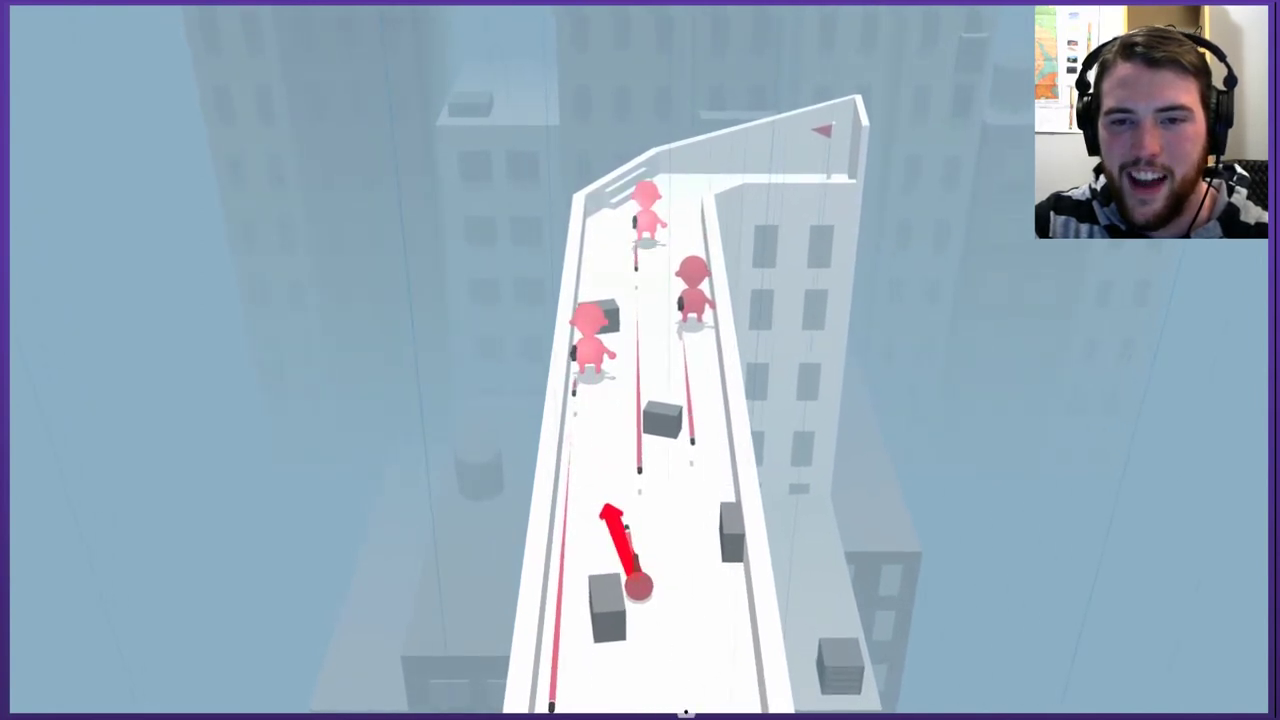
drag(640, 590, 640, 620)
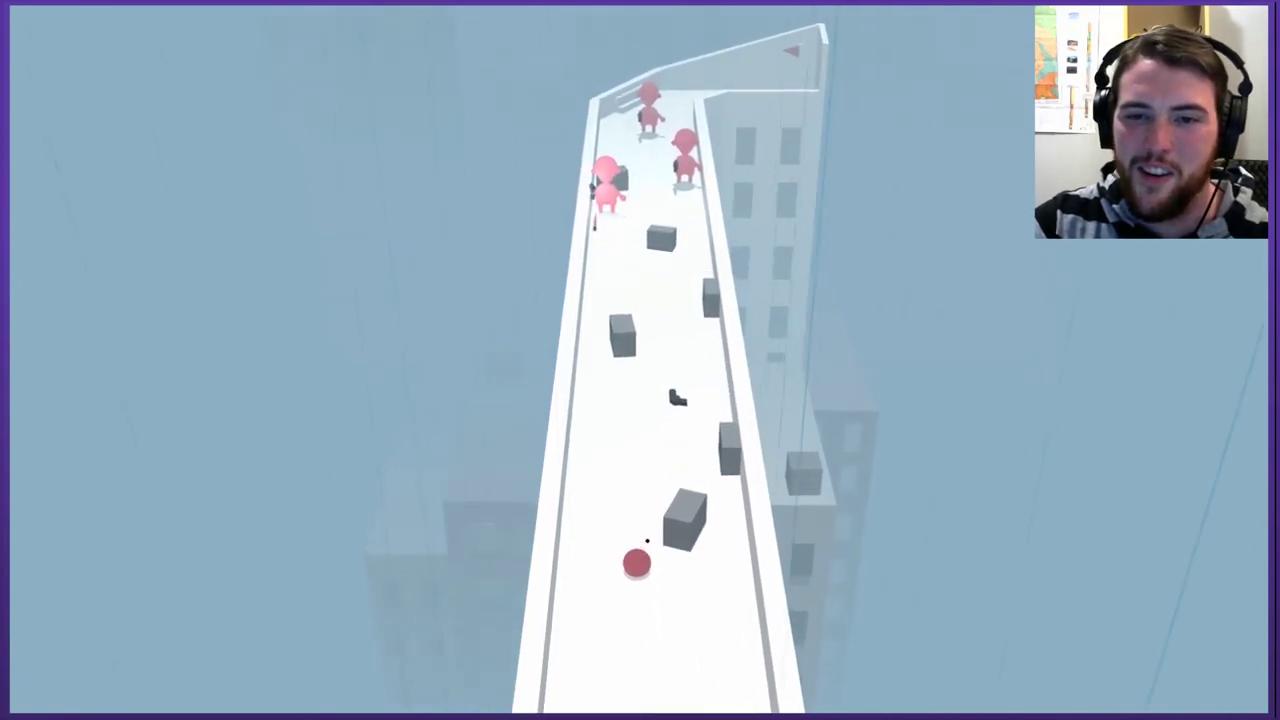
drag(643, 553, 597, 712)
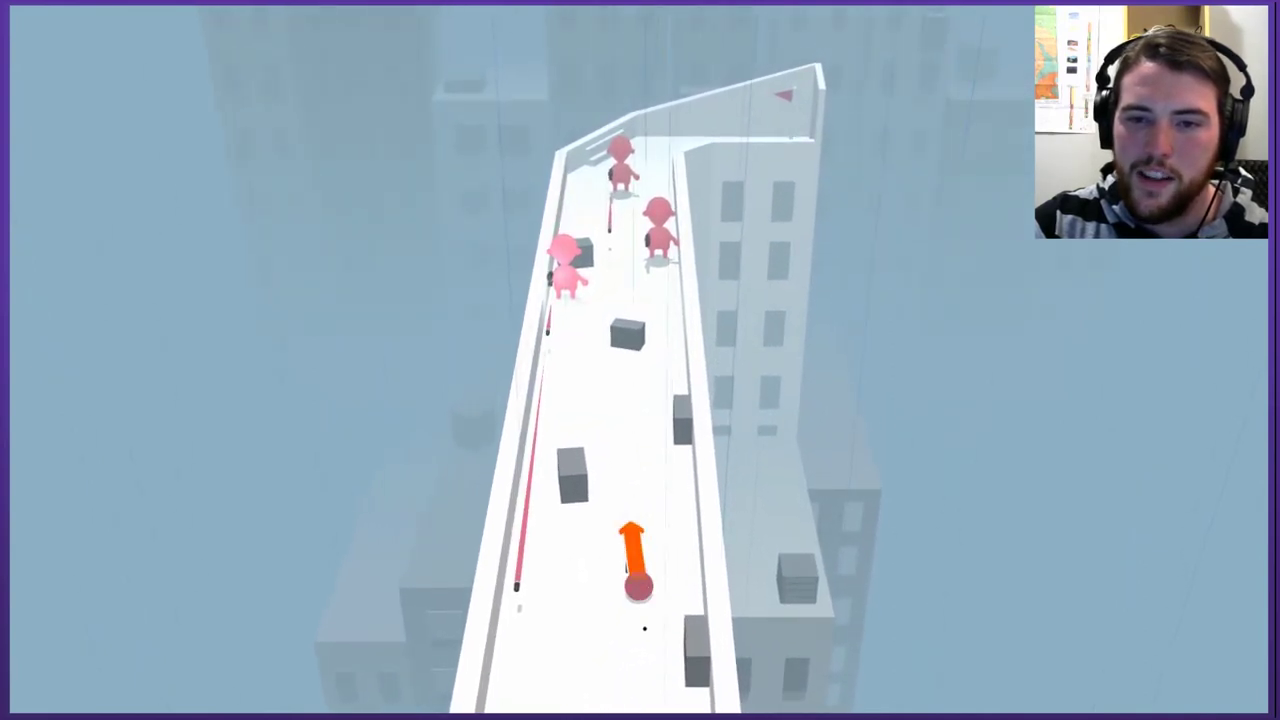
drag(641, 585, 622, 712)
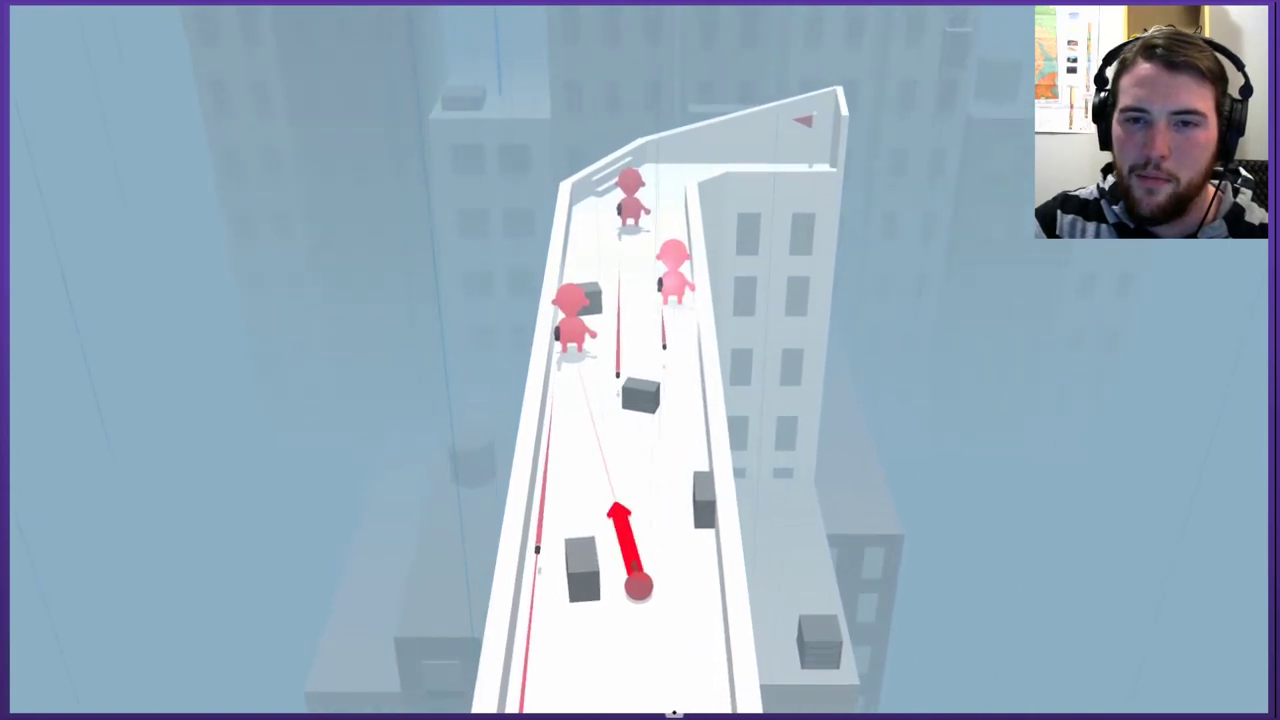
drag(672, 712, 663, 660)
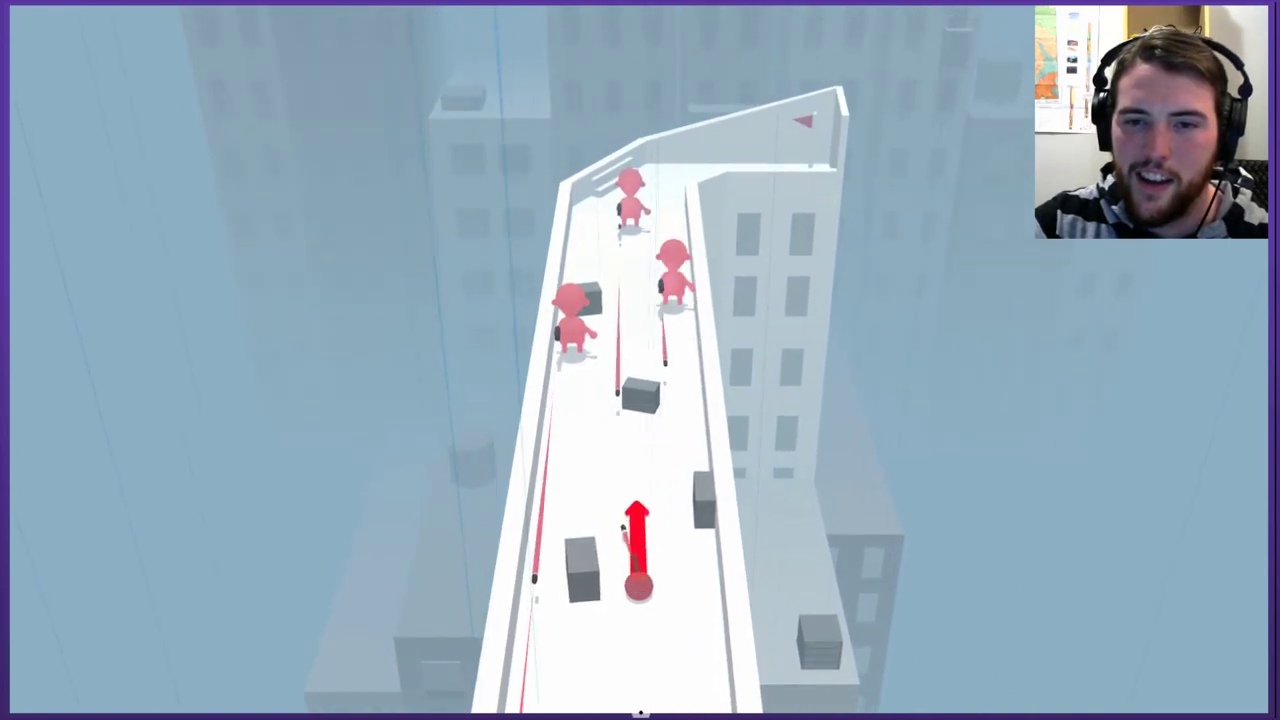
drag(622, 530, 630, 600)
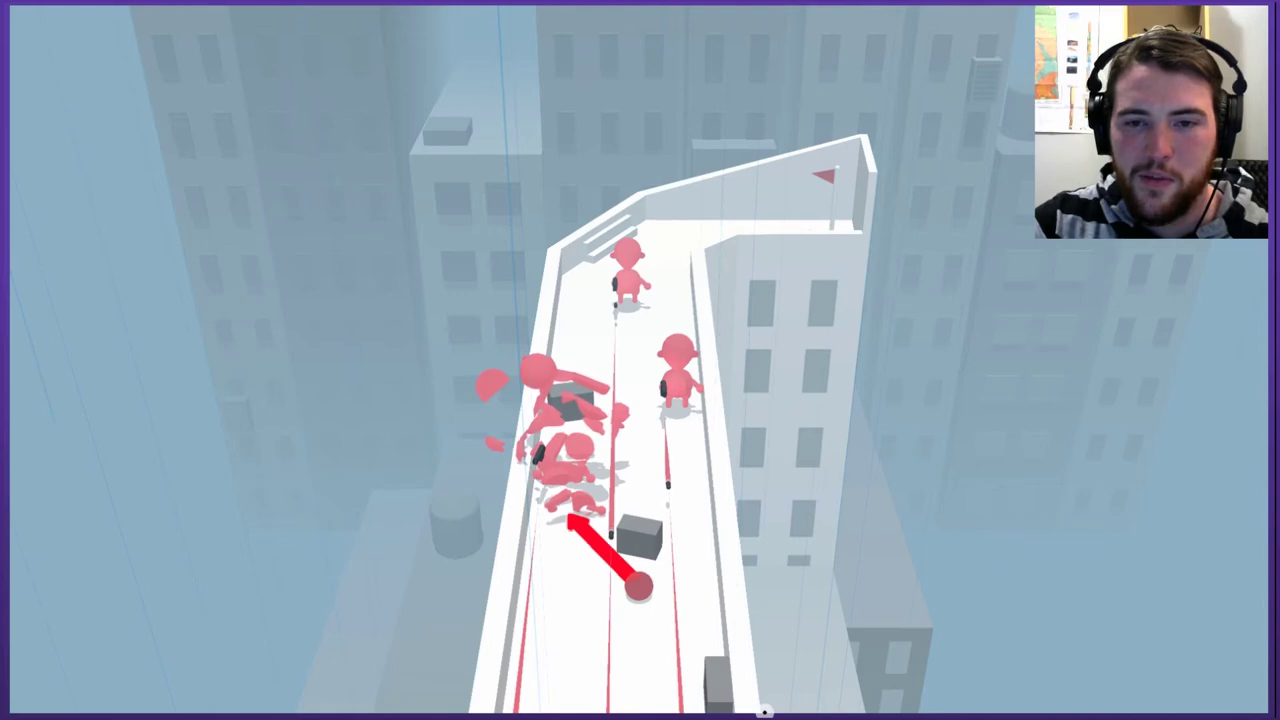
drag(638, 585, 660, 610)
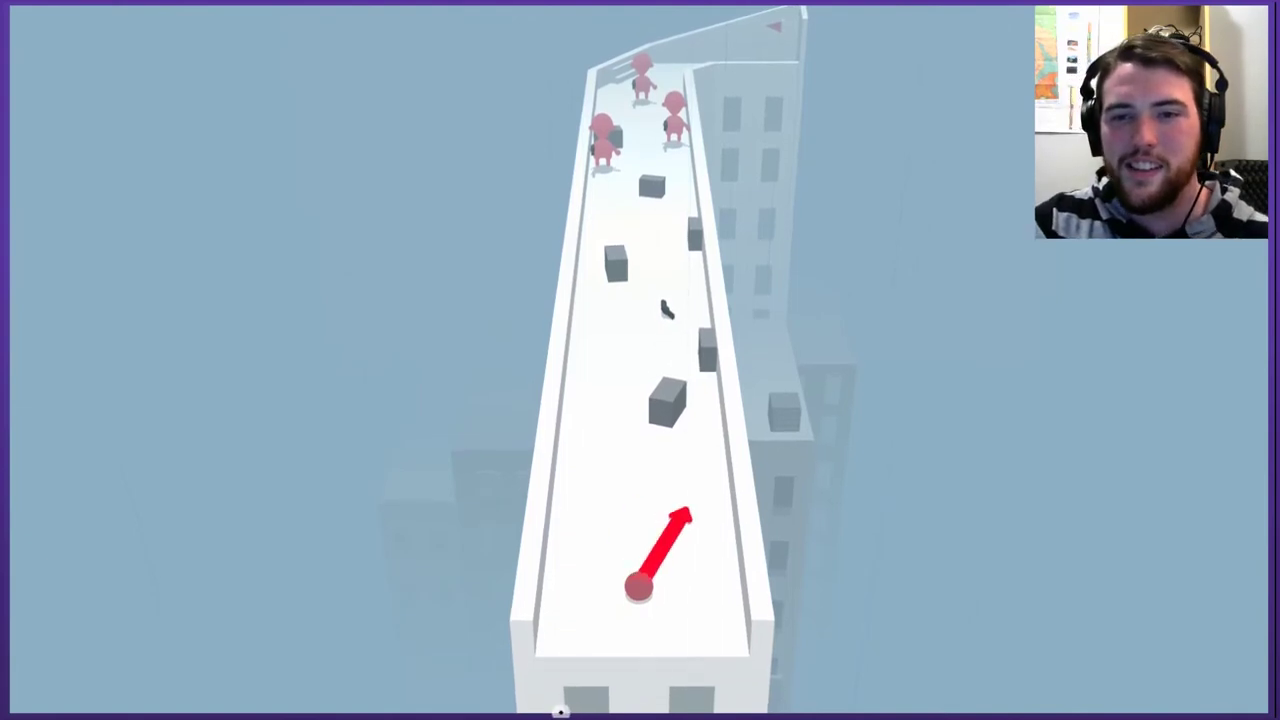
drag(638, 585, 620, 630)
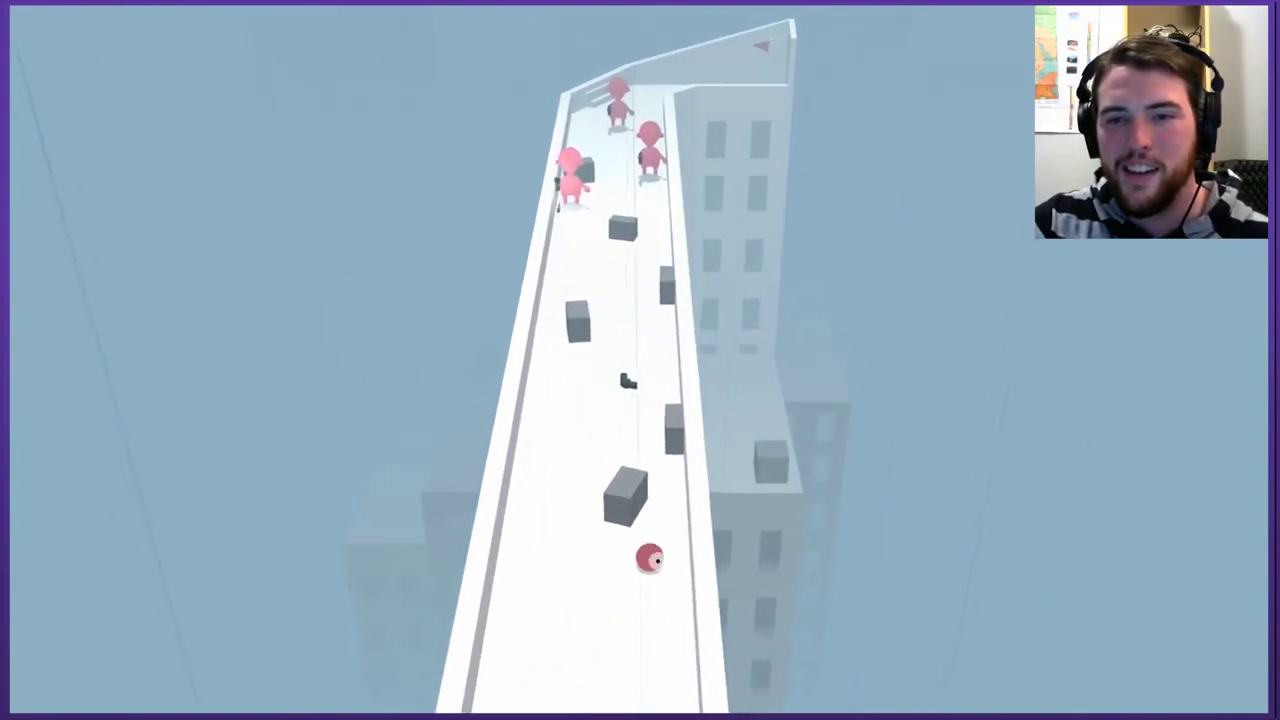
drag(645, 570, 645, 610)
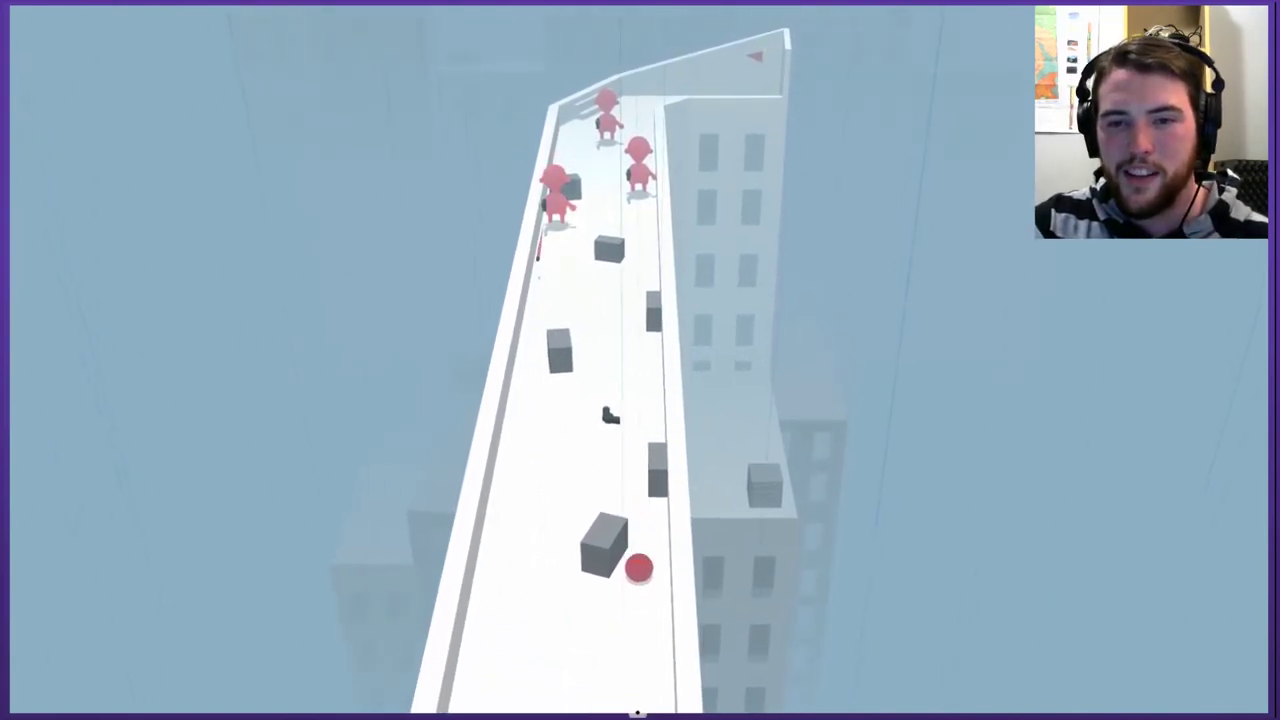
drag(648, 535, 630, 590)
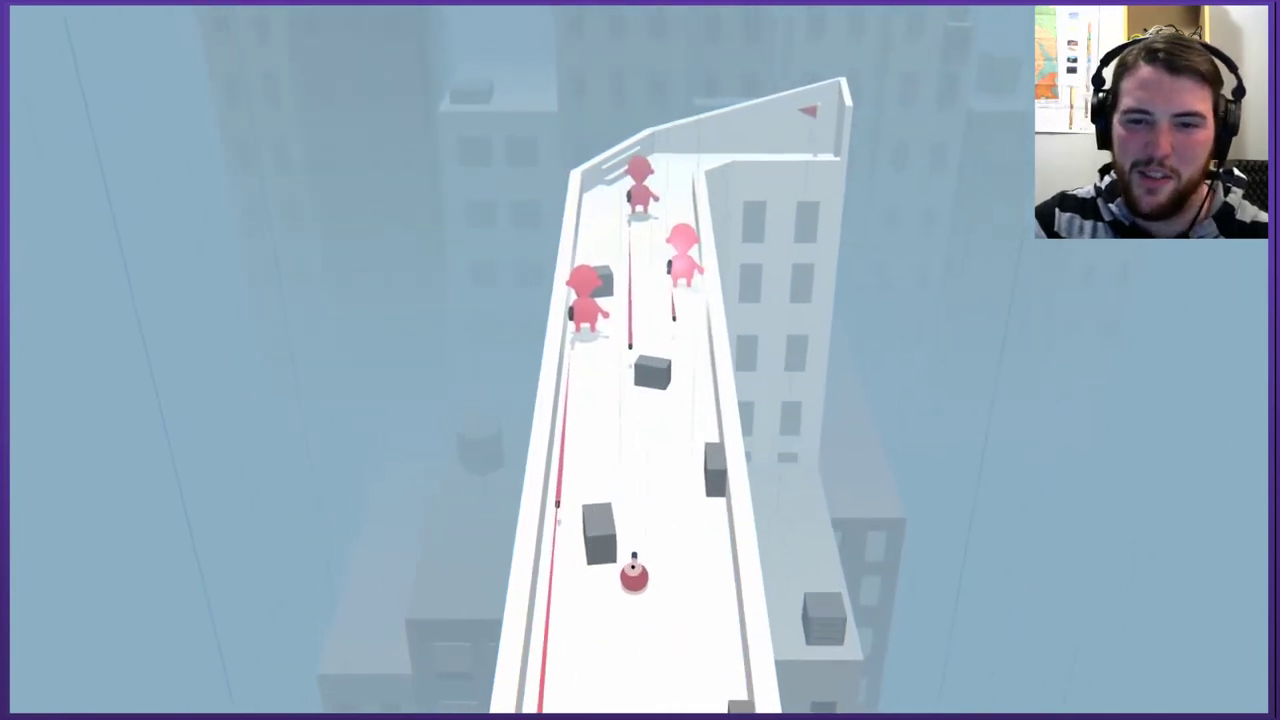
drag(640, 560, 630, 610)
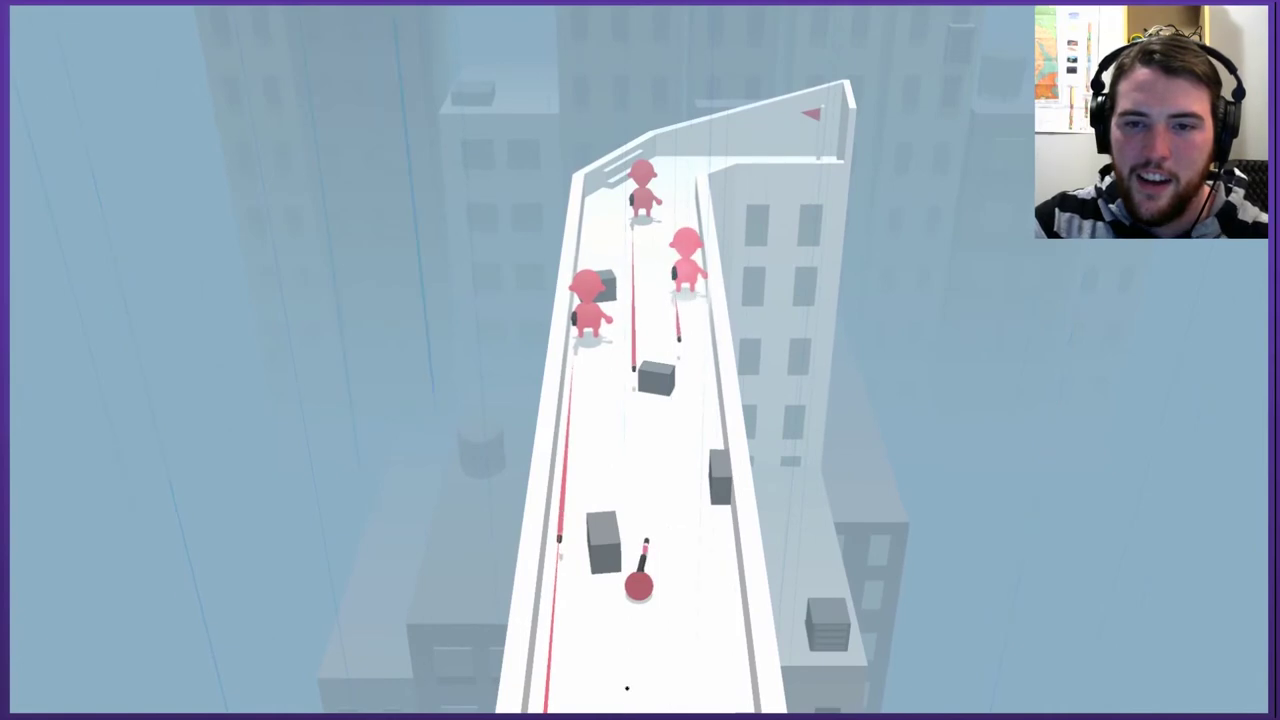
Shatter the pink gunmen along the ledge and the guard near the stairs to reach the wide rooftop.
drag(640, 560, 640, 600)
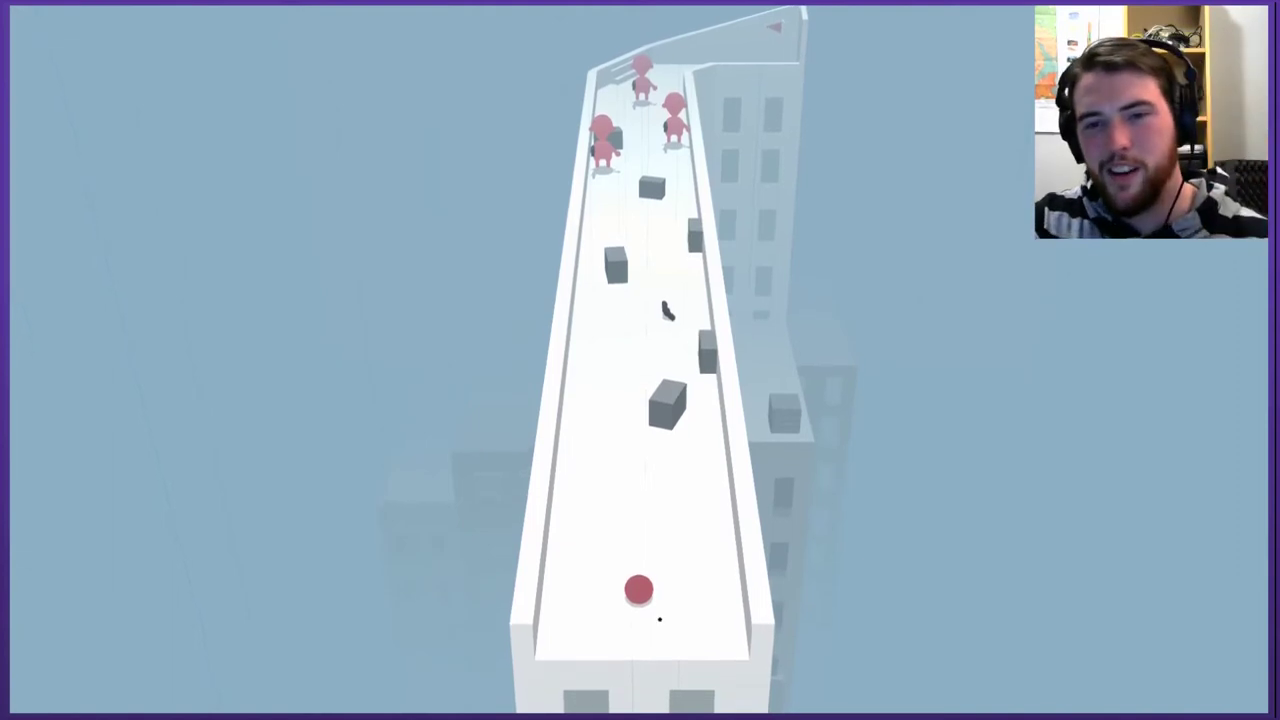
mouse_move(640, 597)
mouse_down()
mouse_move(660, 640)
mouse_move(640, 610)
mouse_move(630, 620)
mouse_up()
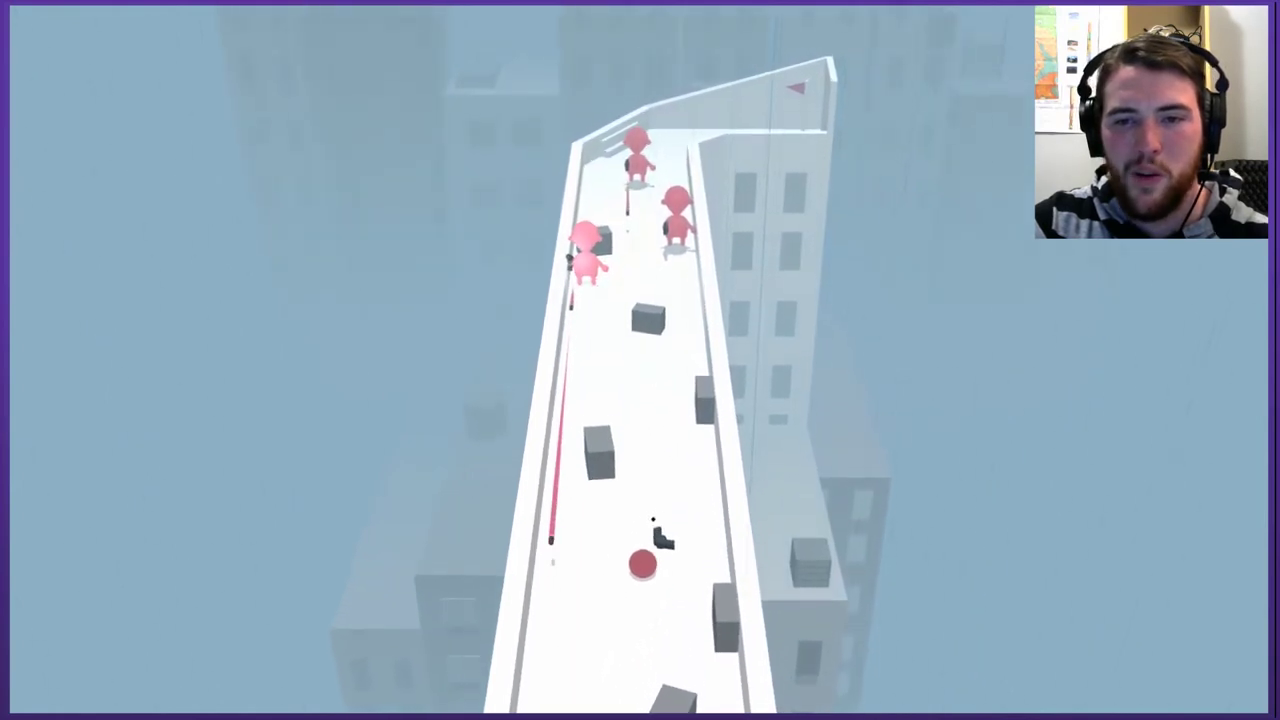
drag(655, 570, 650, 620)
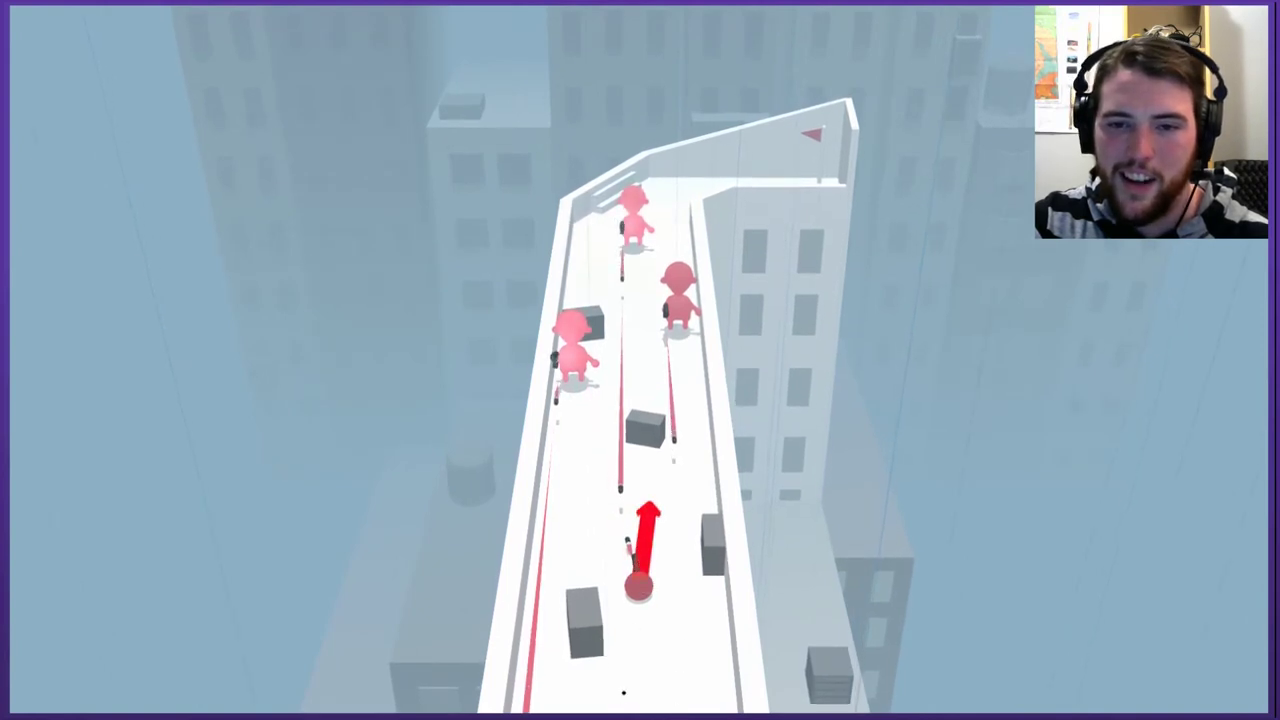
mouse_move(640, 560)
mouse_down()
mouse_move(640, 620)
mouse_move(700, 610)
mouse_up()
drag(635, 560, 640, 600)
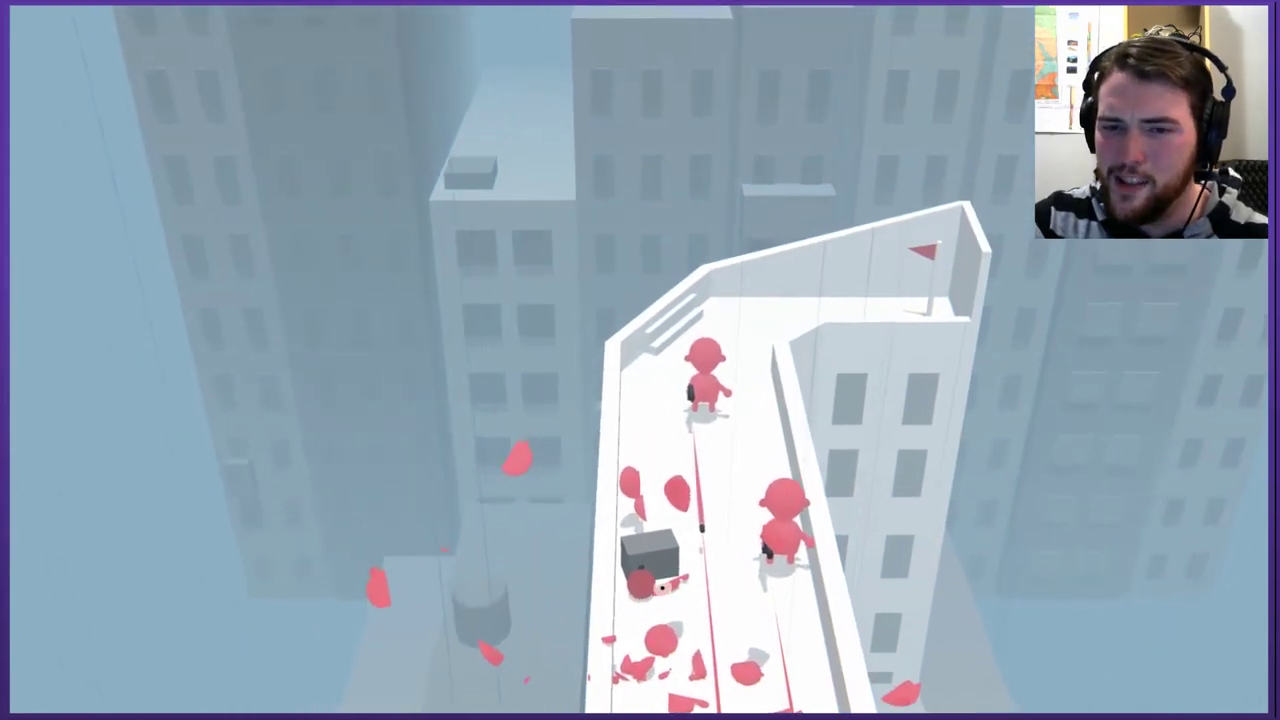
drag(519, 607, 590, 616)
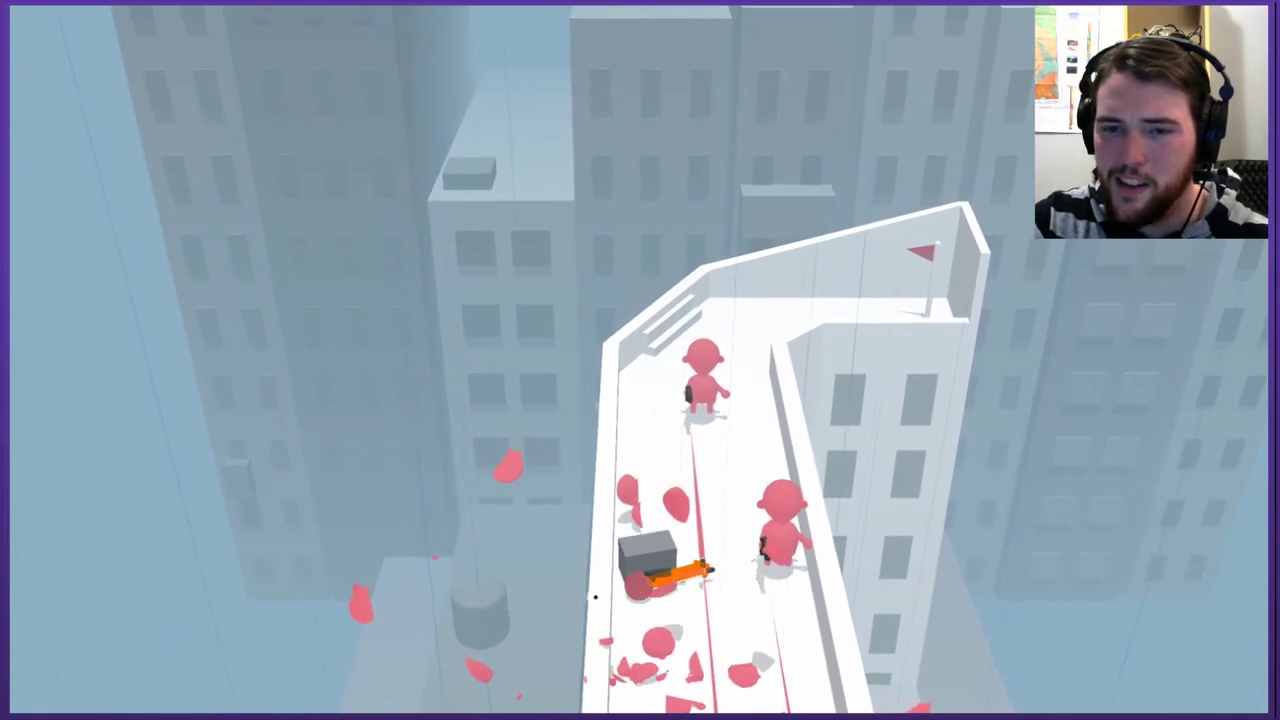
drag(593, 597, 600, 600)
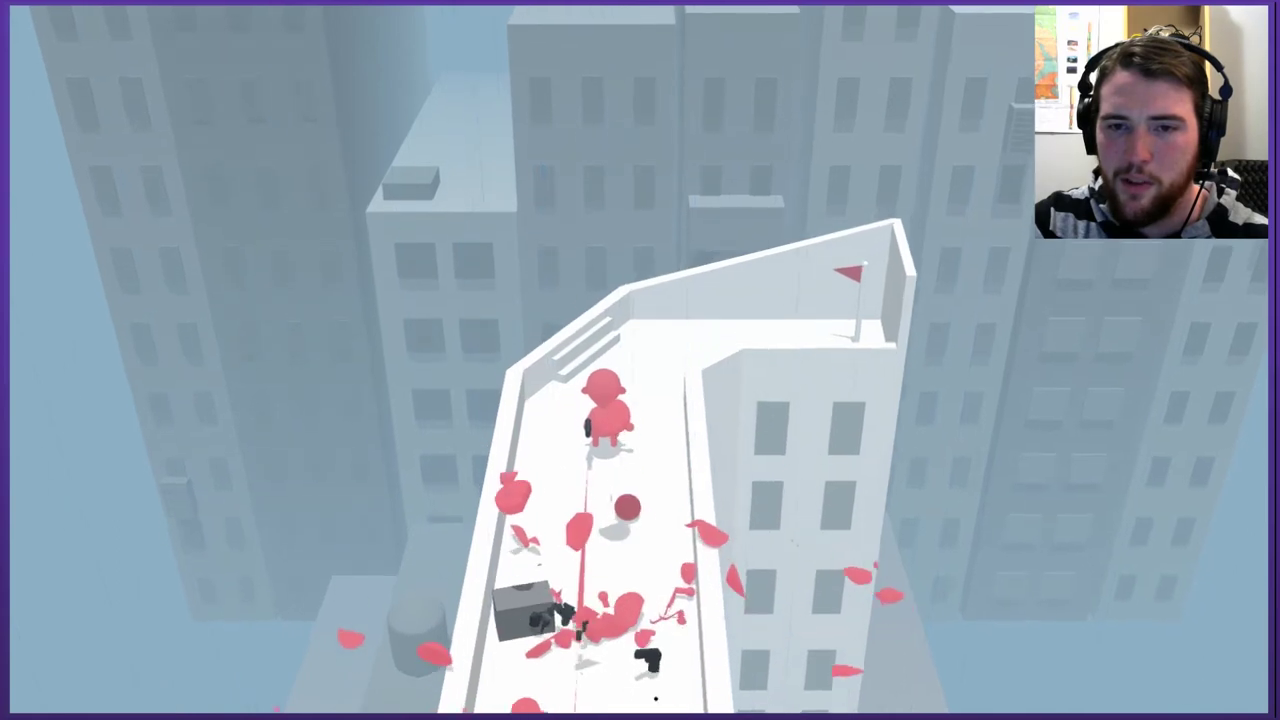
mouse_move(620, 580)
mouse_down()
mouse_move(625, 600)
mouse_move(610, 608)
mouse_up()
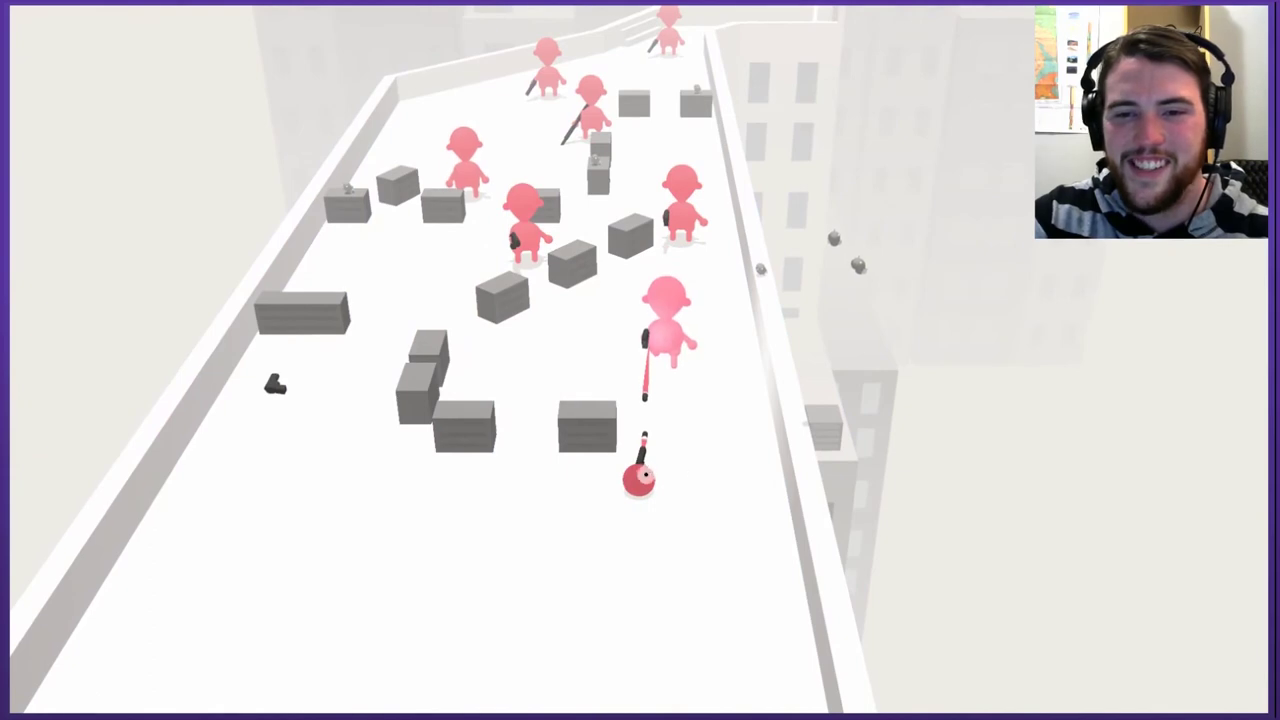
Shoot the ball through the nearby rooftop guards, retrying after the gunmen destroy it.
drag(1038, 486, 766, 619)
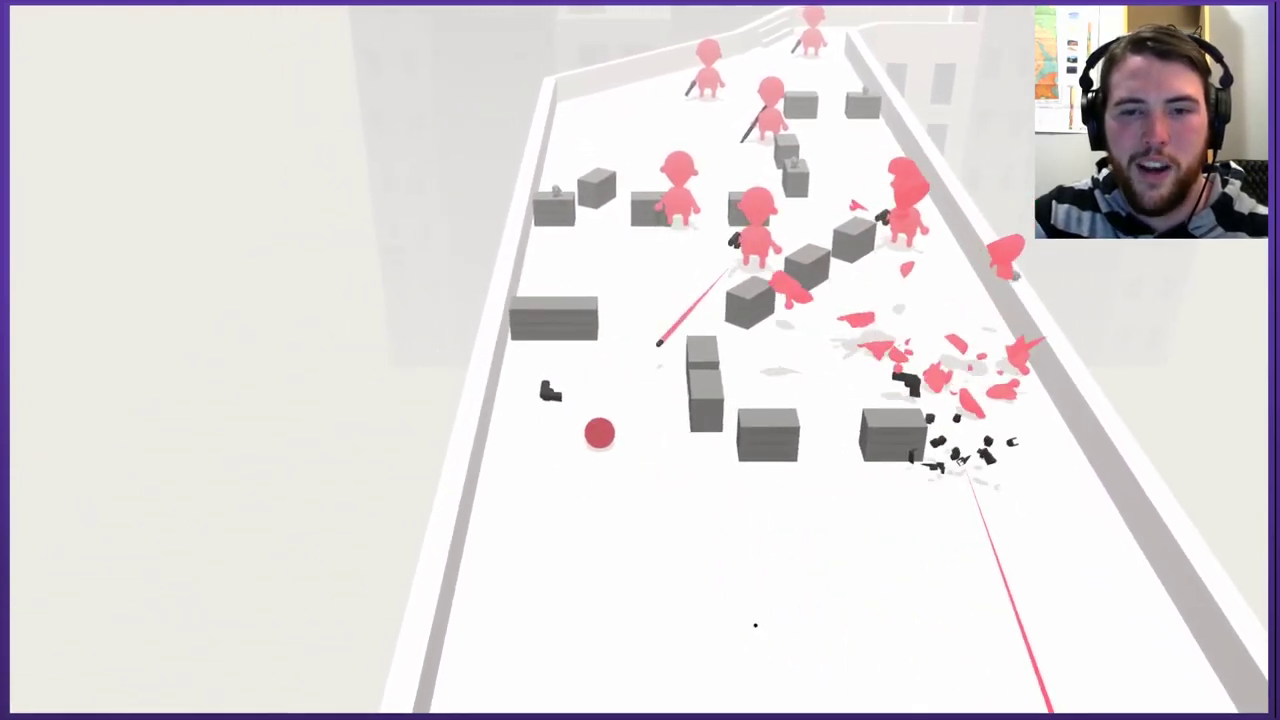
mouse_move(766, 619)
mouse_down()
mouse_move(408, 432)
mouse_move(784, 557)
mouse_move(978, 481)
mouse_up()
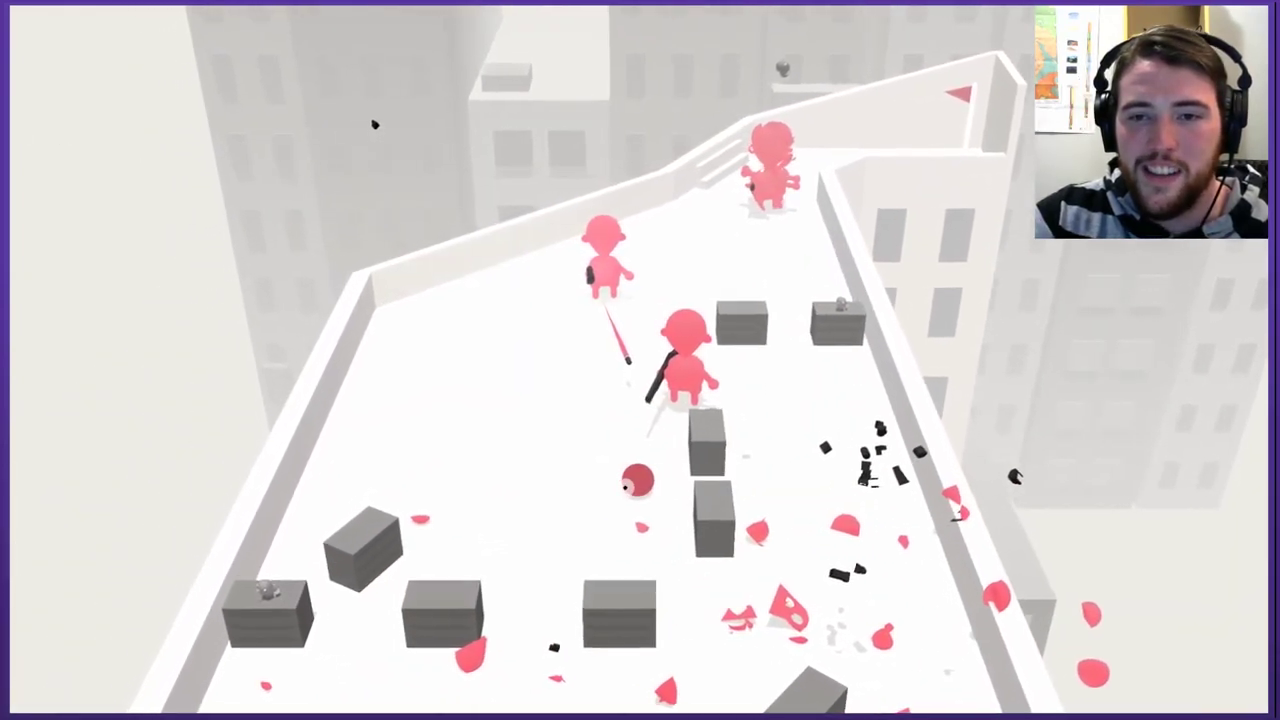
drag(1016, 475, 900, 520)
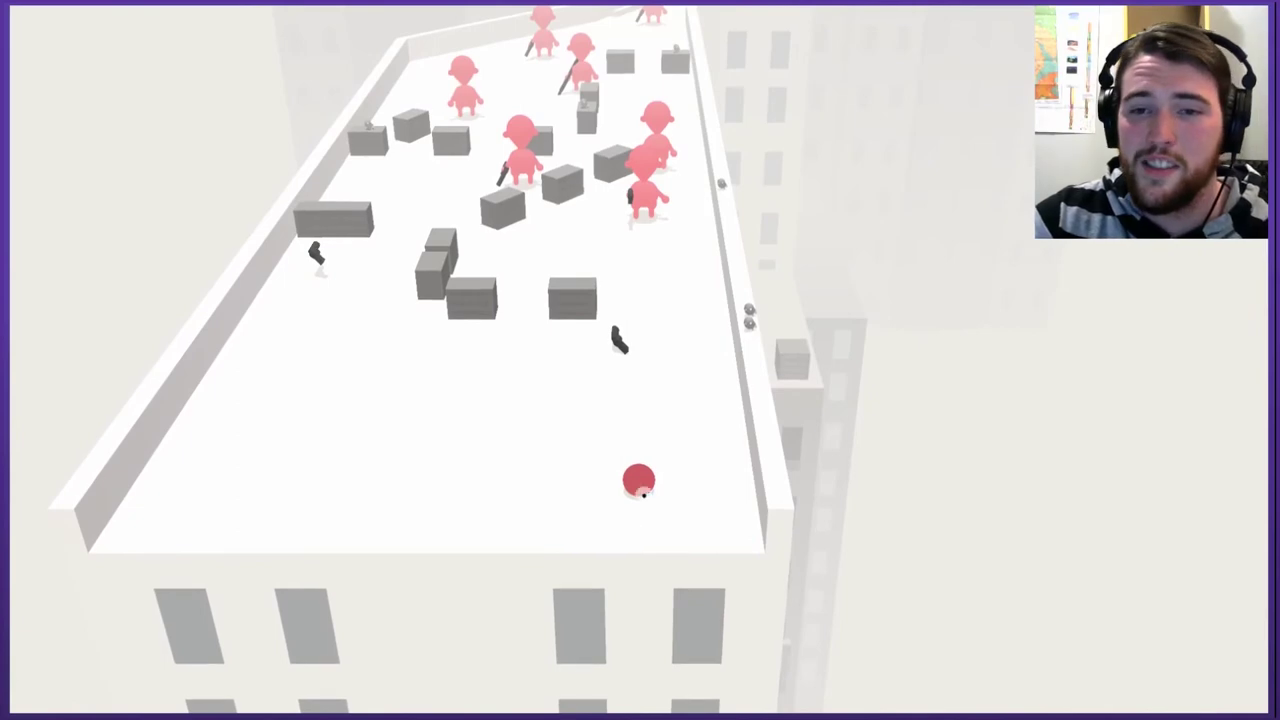
drag(638, 480, 638, 560)
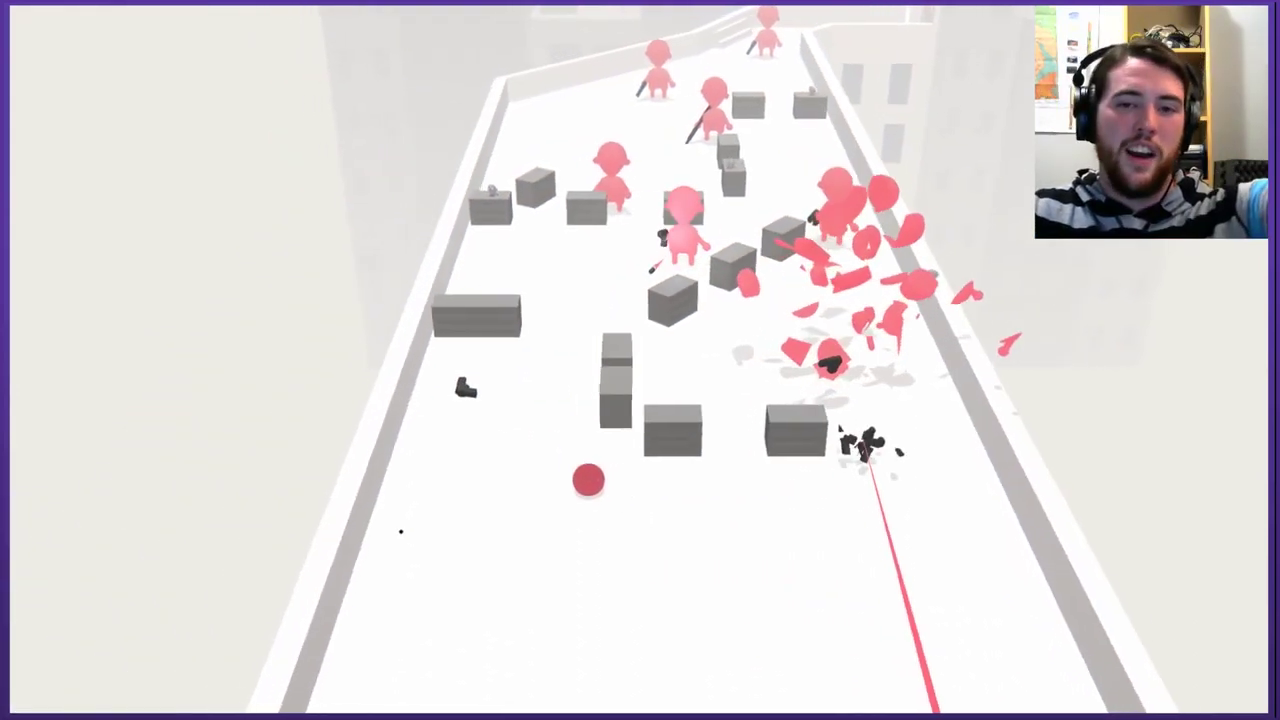
Fire an up-left shot that shatters the last gunmen and carries the ball to the flag.
drag(610, 480, 560, 415)
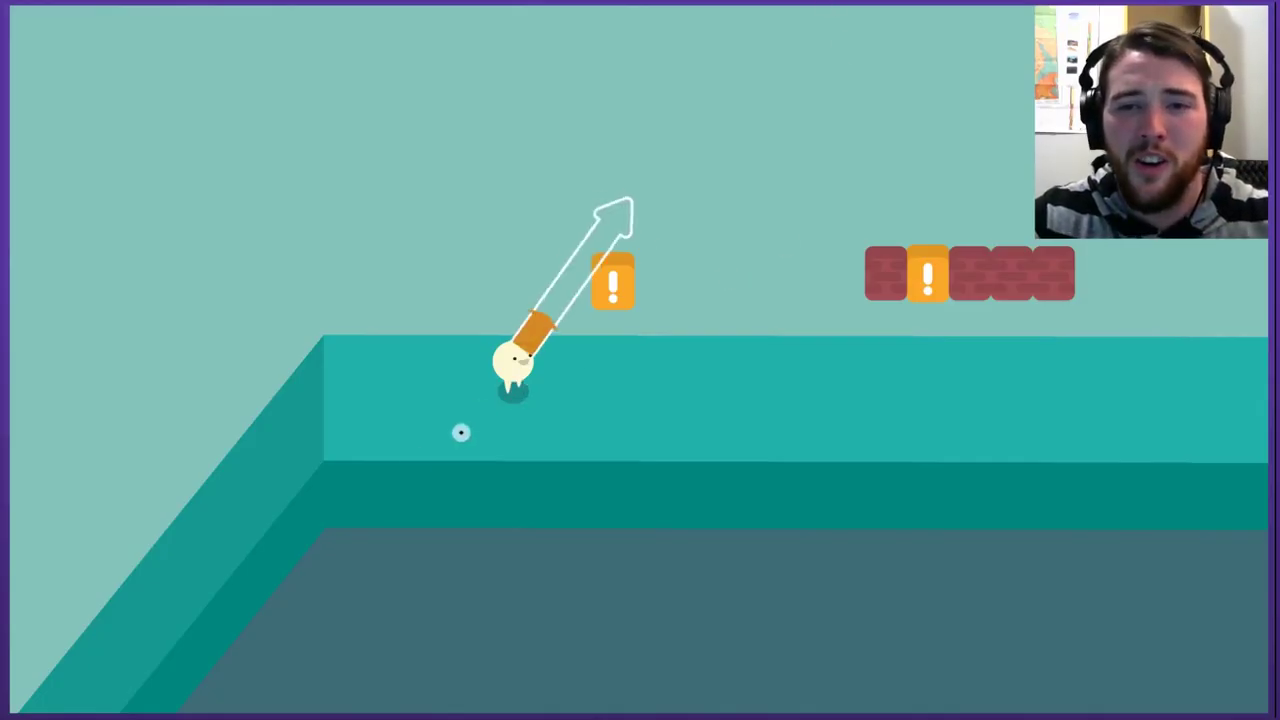
Hop the character rightward over the first pipes and onto the taller pipe.
click(344, 469)
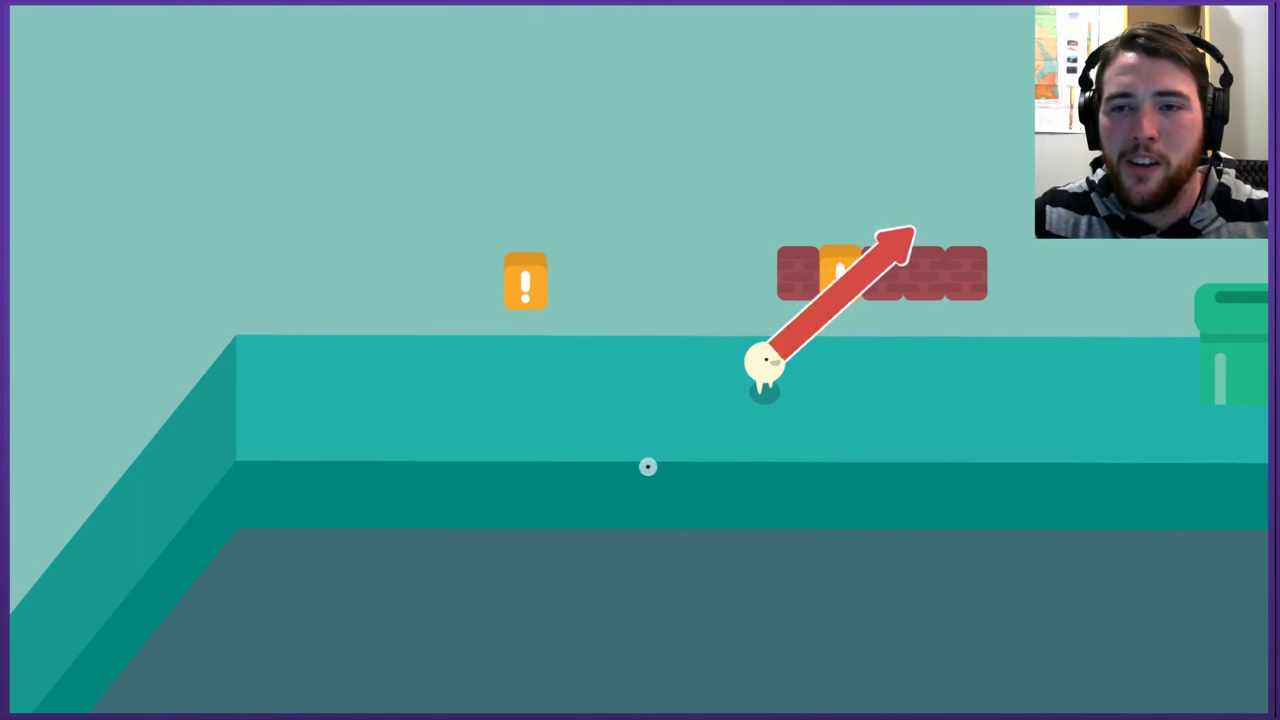
click(647, 467)
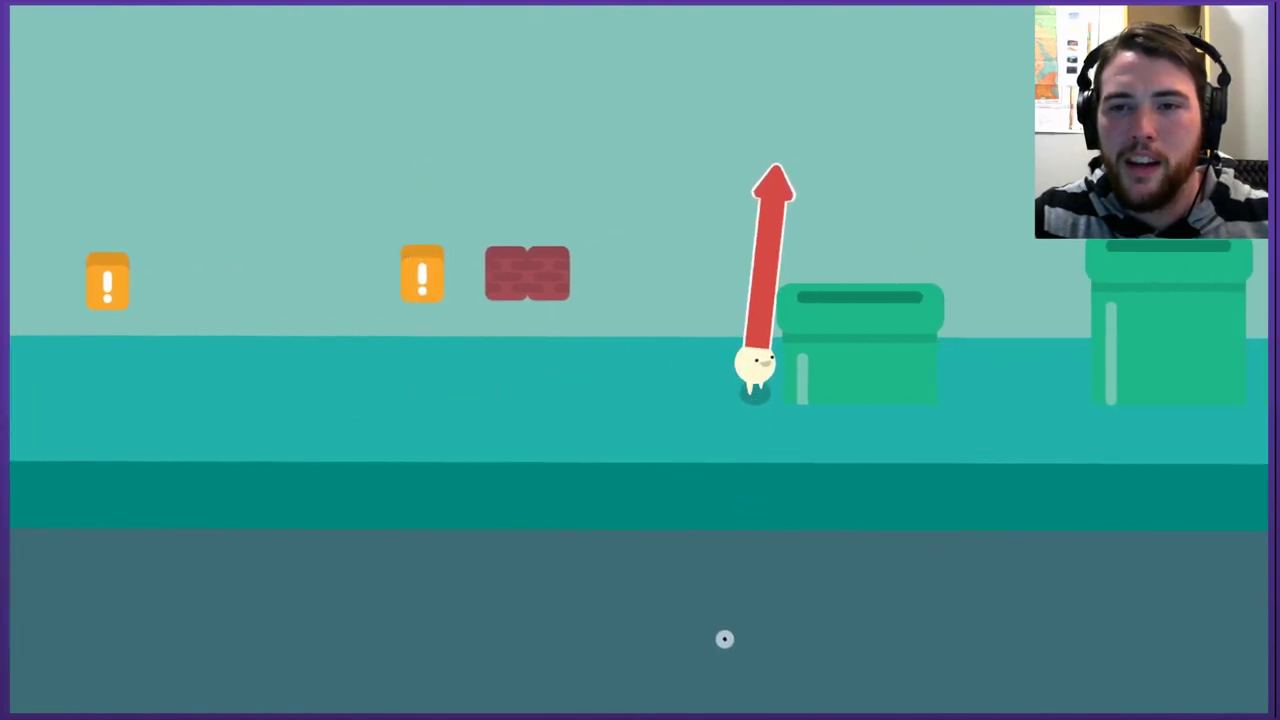
click(724, 639)
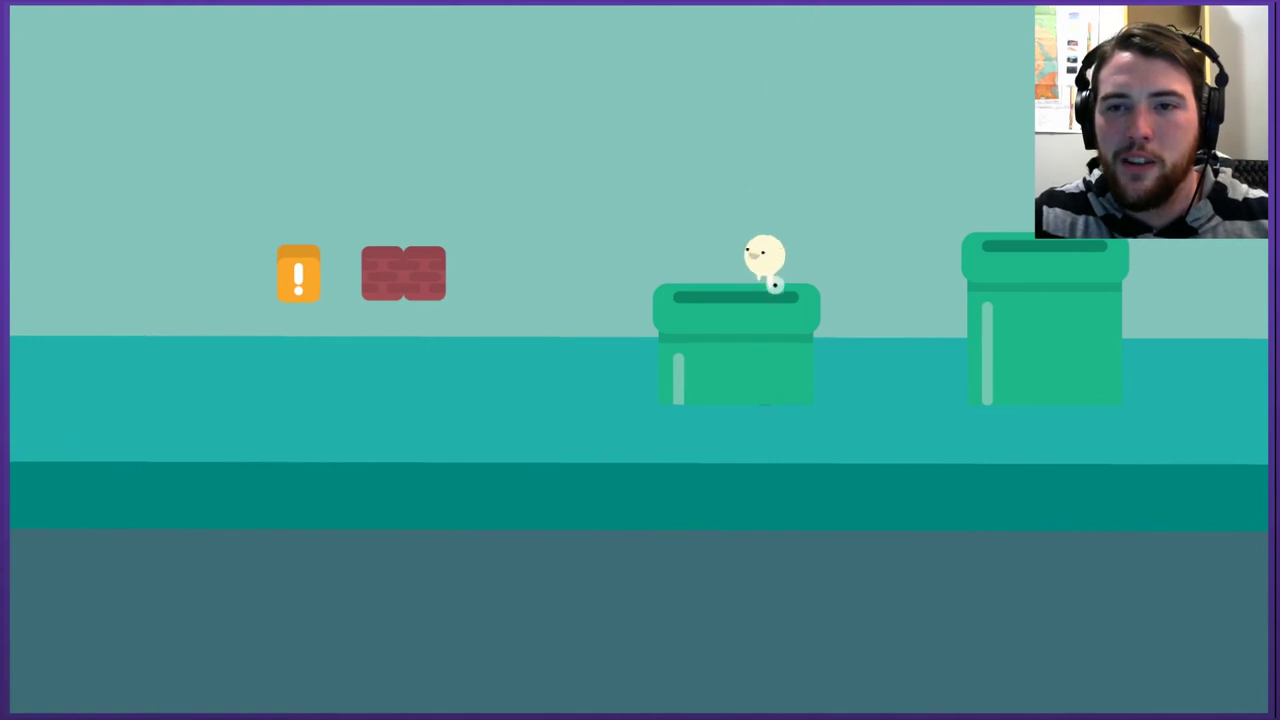
drag(775, 285, 678, 633)
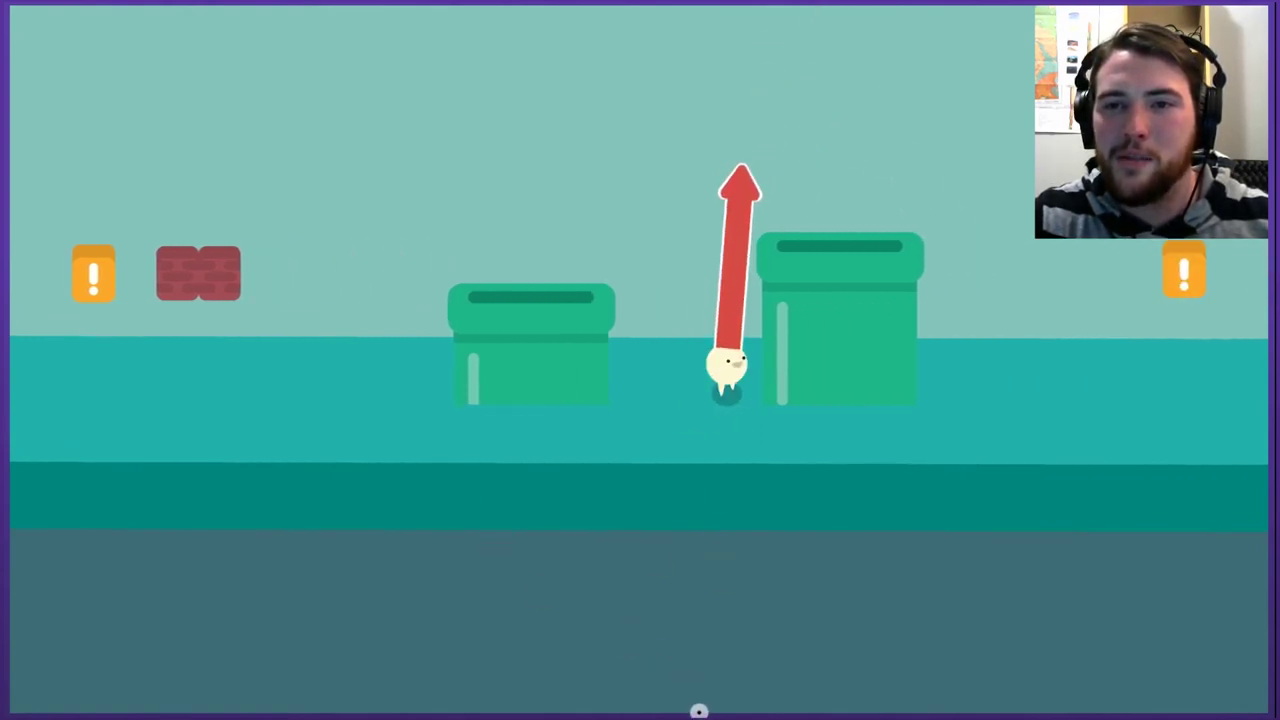
drag(678, 710, 678, 710)
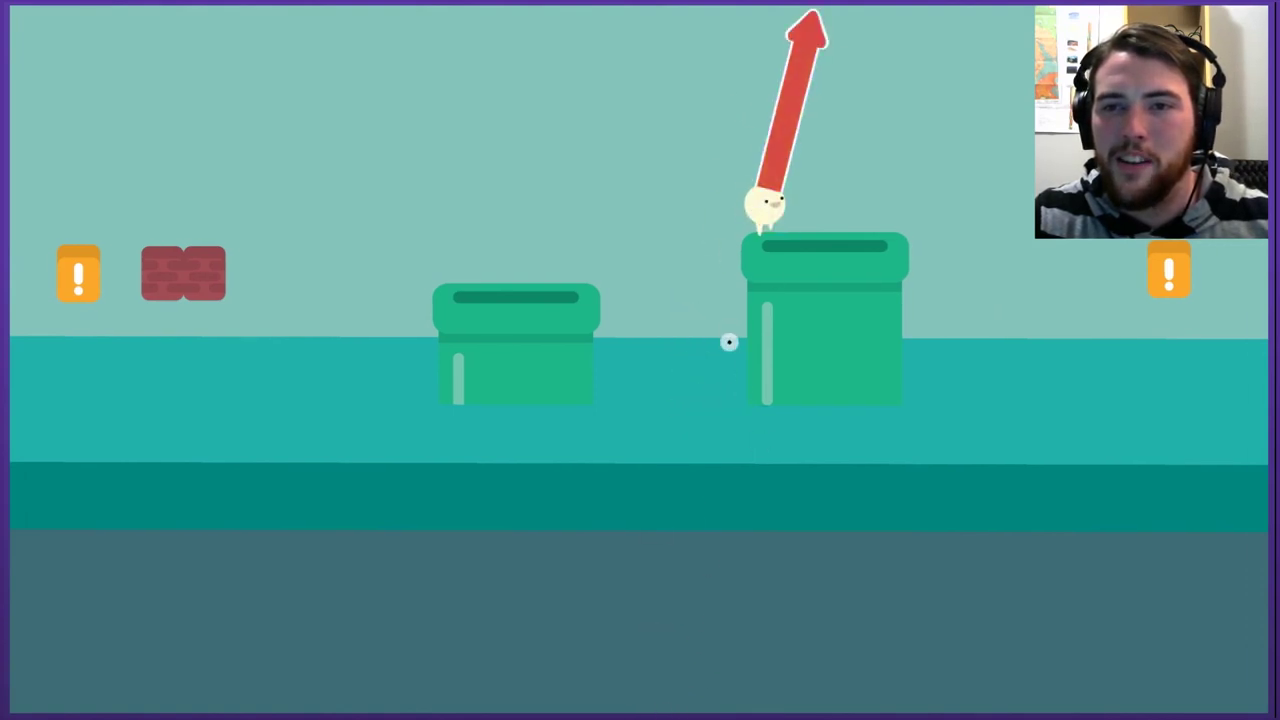
drag(729, 343, 765, 320)
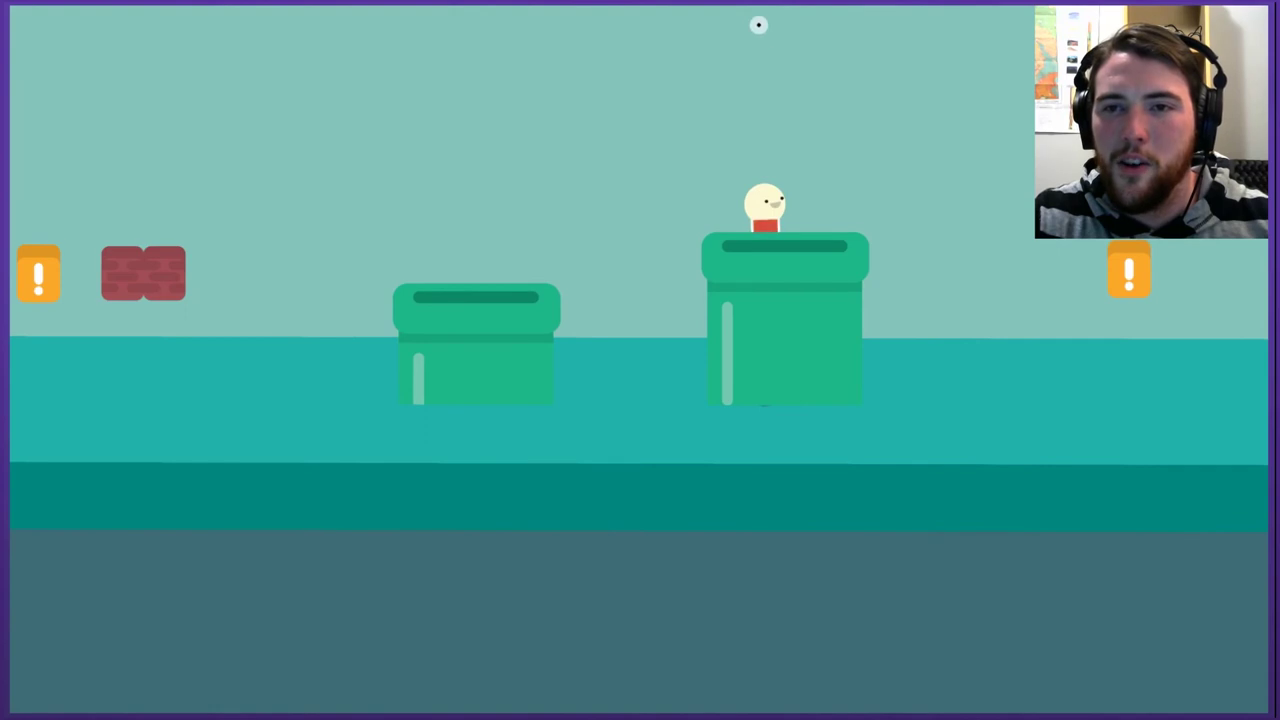
drag(485, 215, 485, 215)
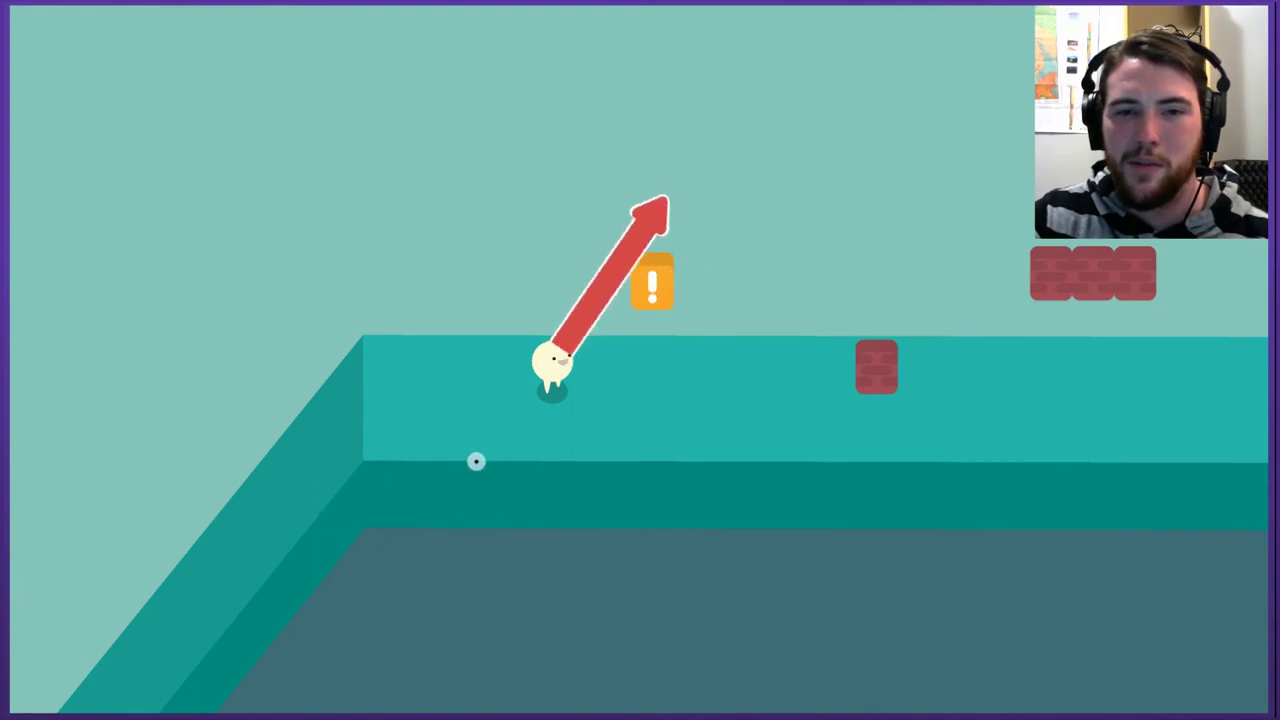
Launch the character off the ledge toward the brick platforms and the ! block.
drag(615, 412, 615, 412)
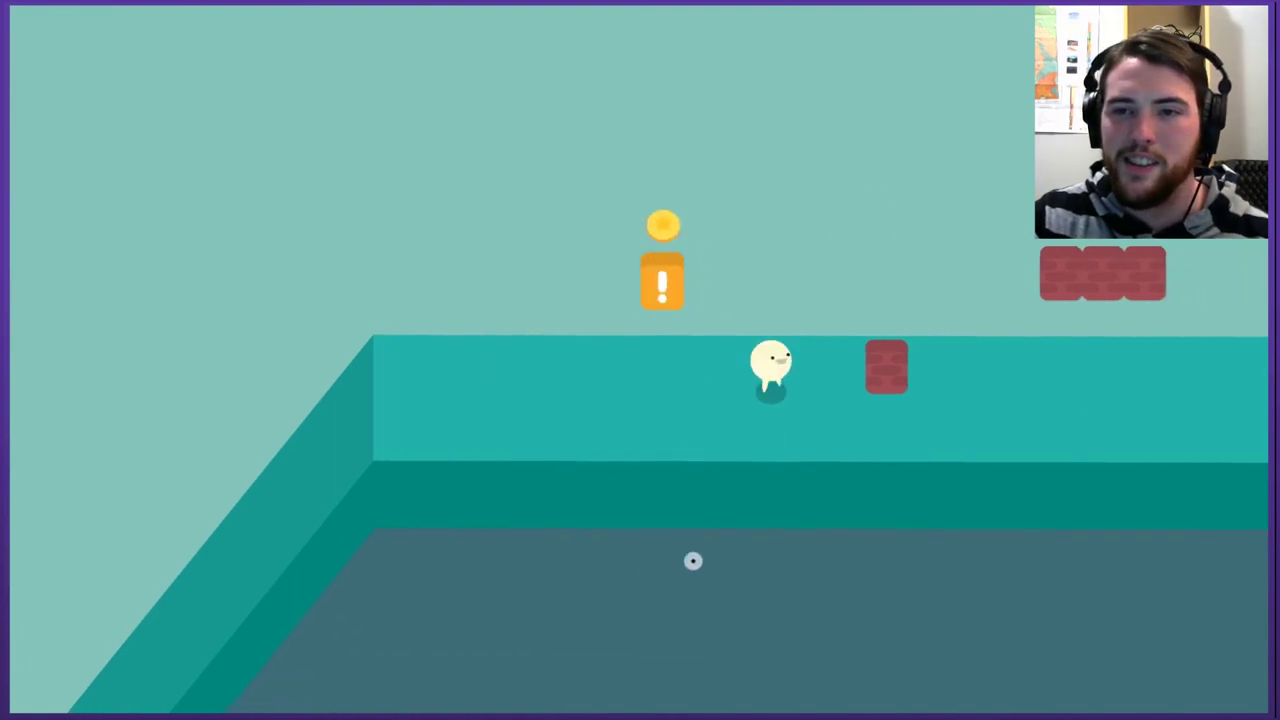
drag(884, 408, 884, 408)
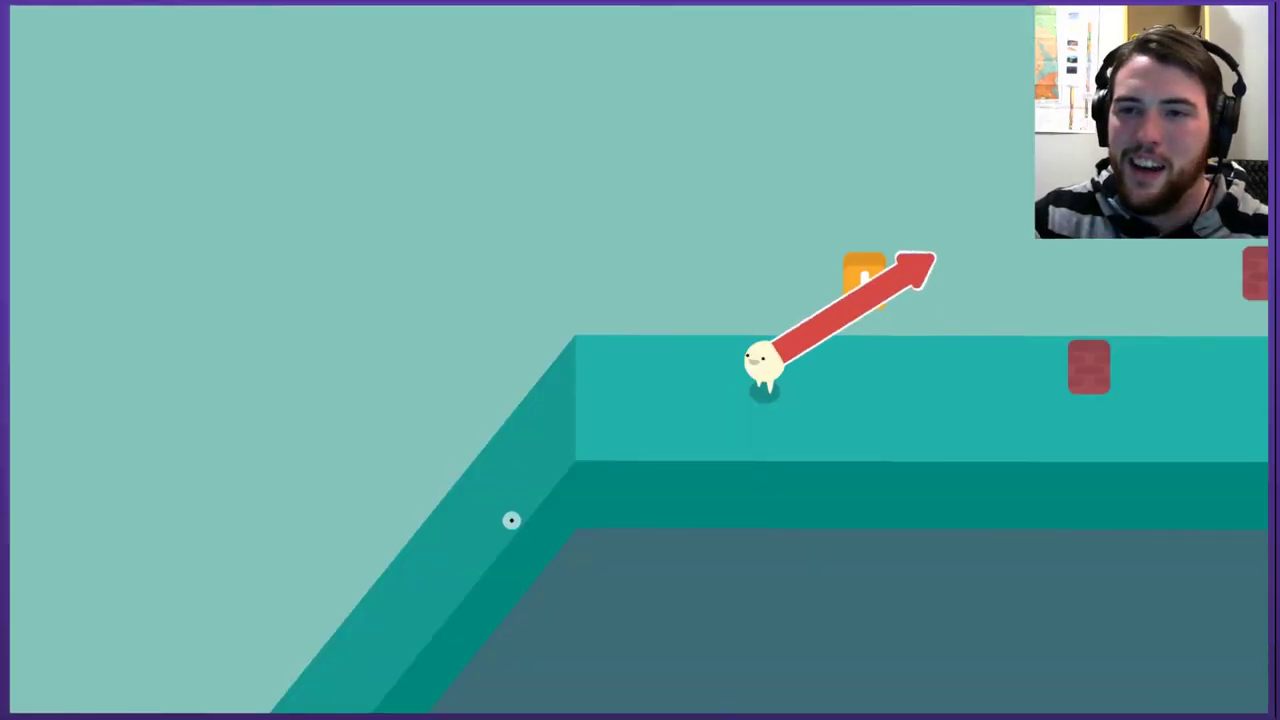
drag(554, 418, 510, 490)
drag(648, 690, 648, 690)
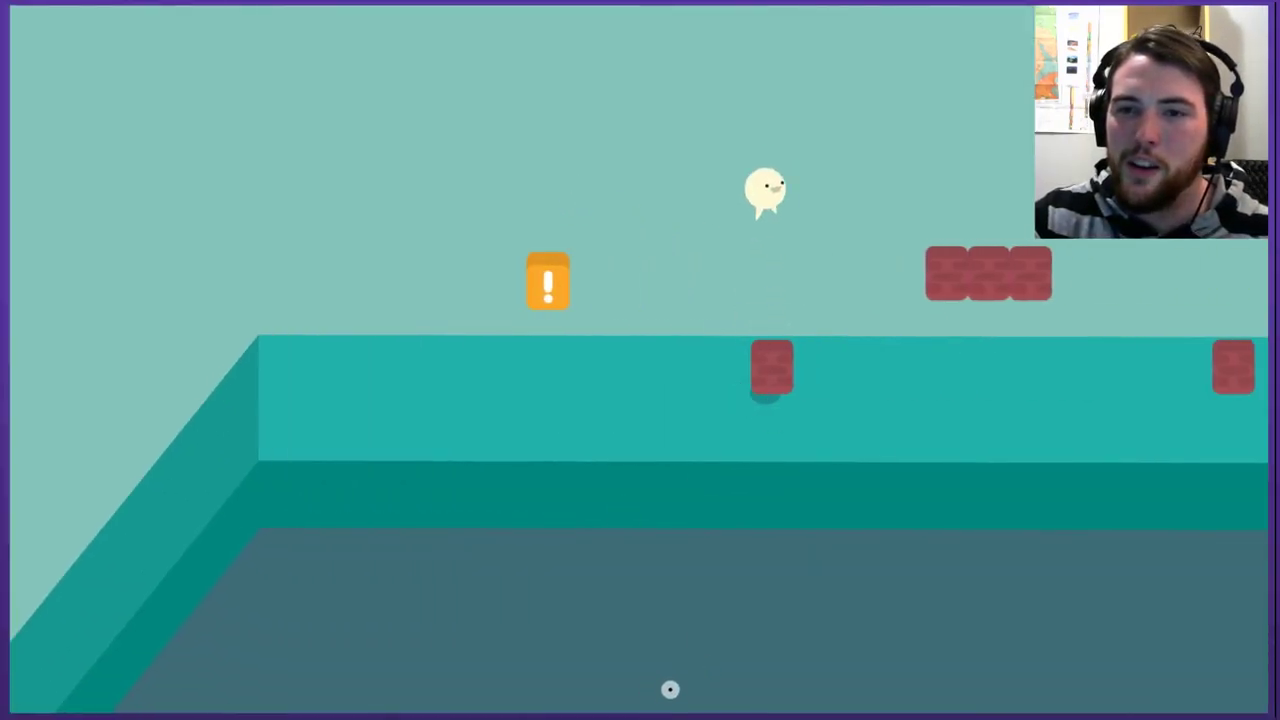
drag(543, 459, 543, 459)
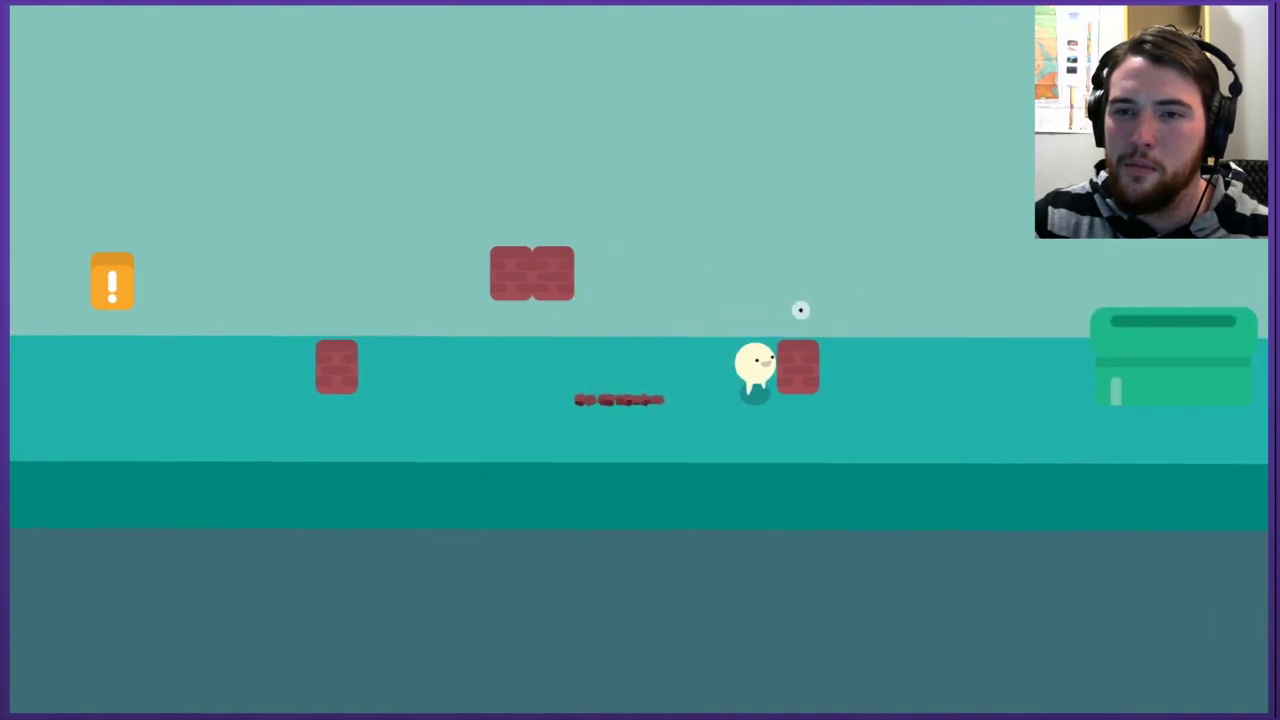
drag(656, 624, 696, 640)
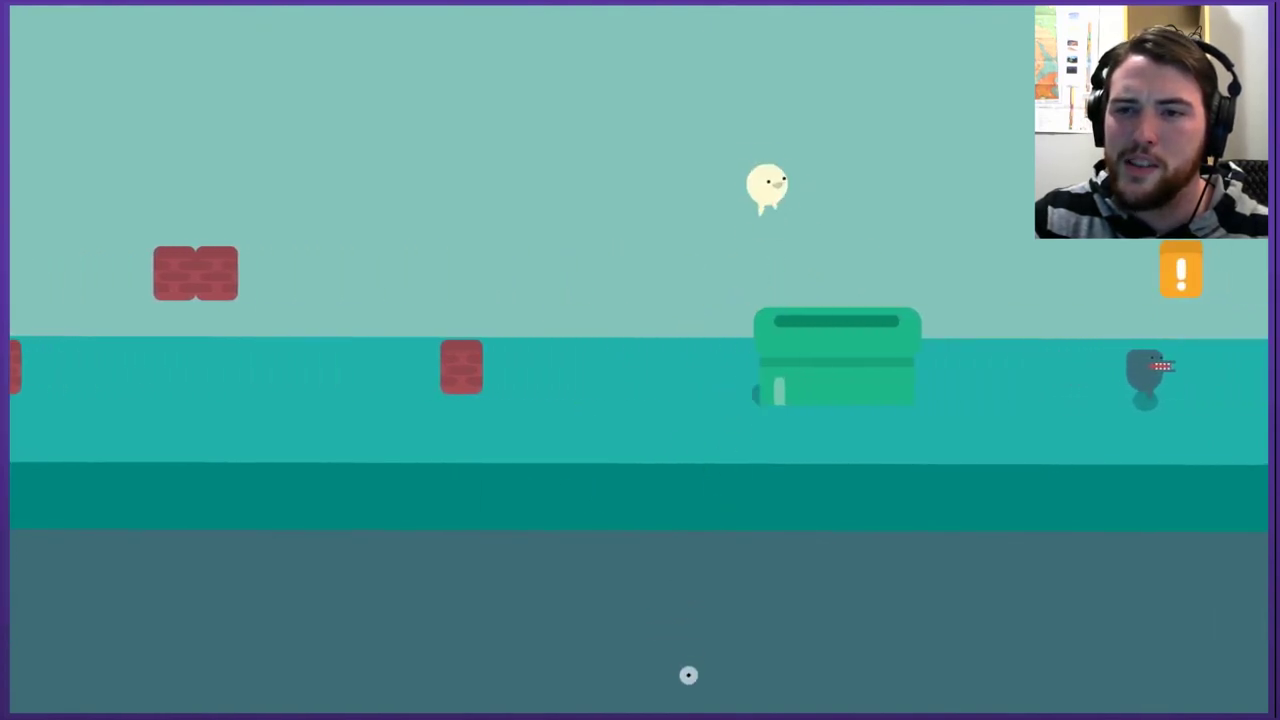
drag(754, 430, 630, 510)
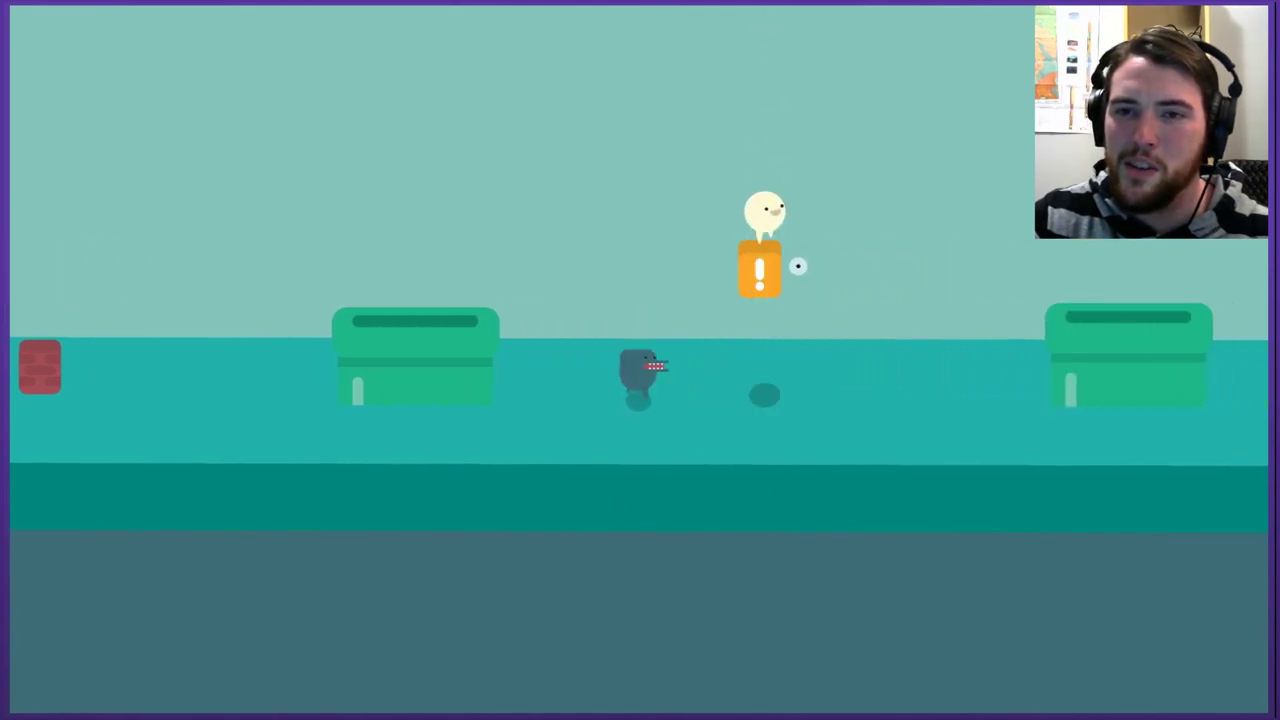
drag(714, 89, 660, 89)
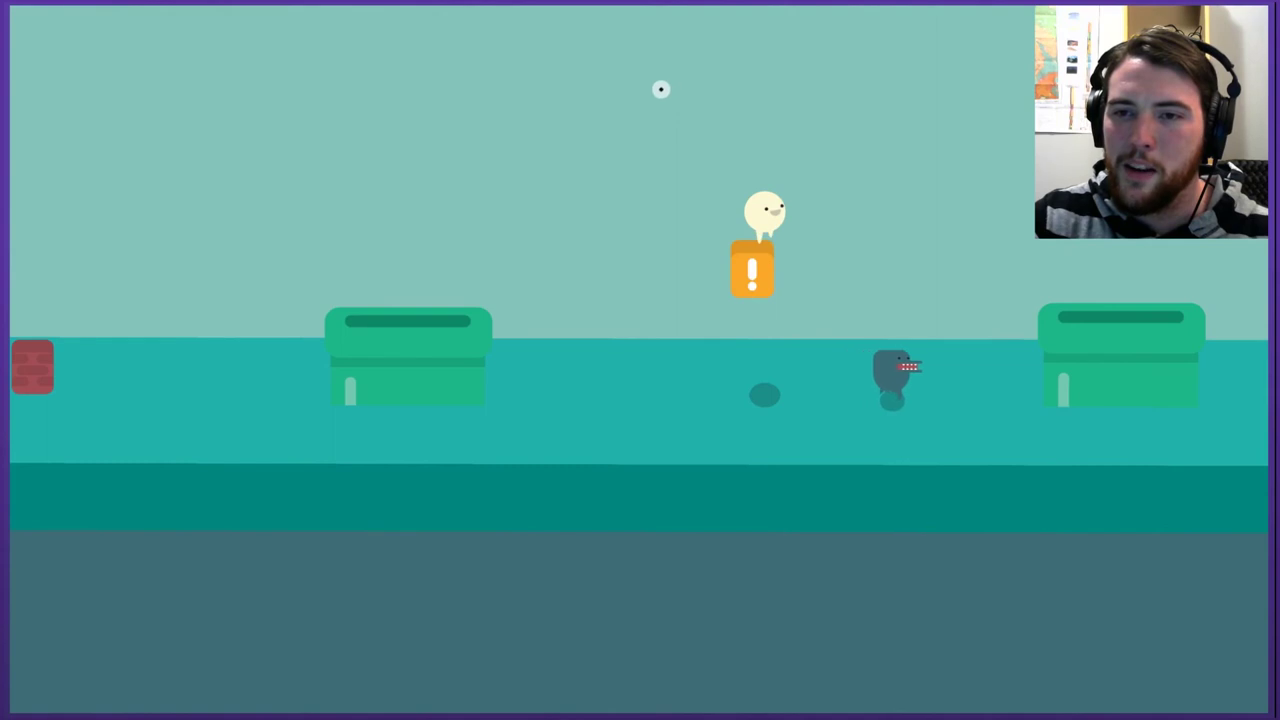
mouse_move(745, 206)
mouse_down()
mouse_move(863, 183)
mouse_move(851, 173)
mouse_up()
drag(528, 372, 227, 429)
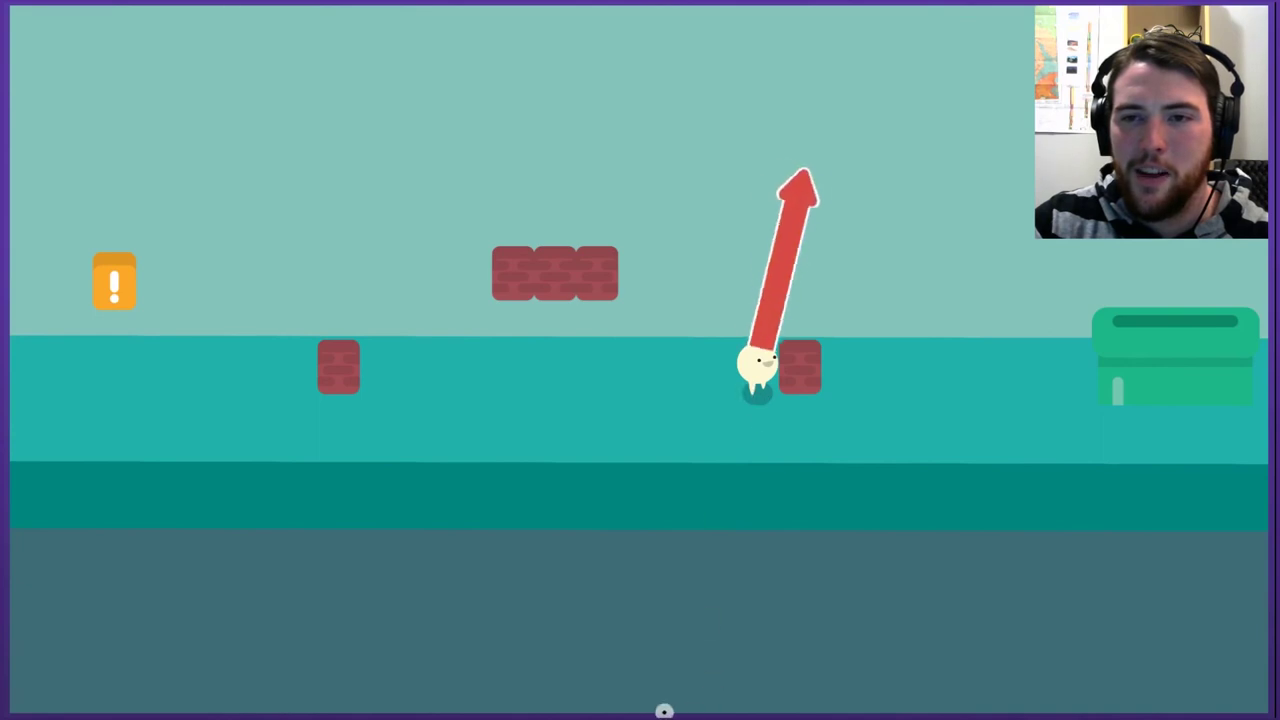
Land the character on the green pipe and keep it moving right past it.
drag(664, 700, 664, 710)
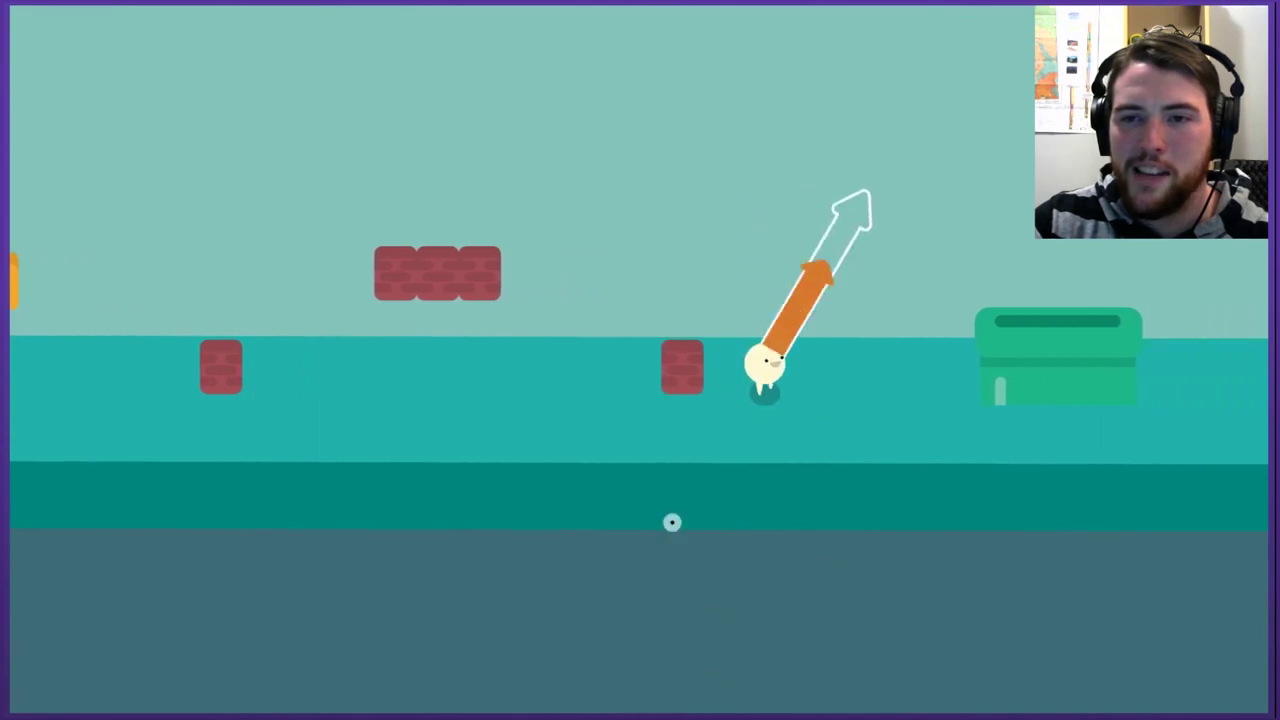
drag(829, 451, 680, 540)
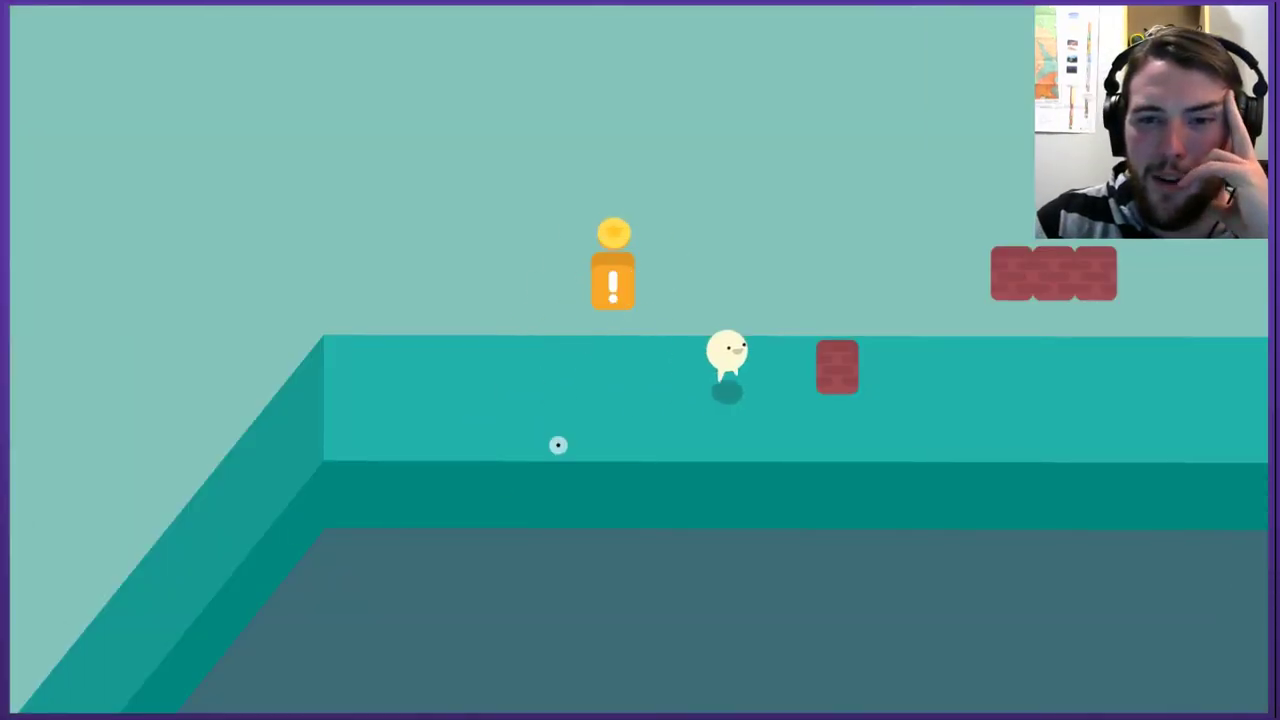
click(237, 526)
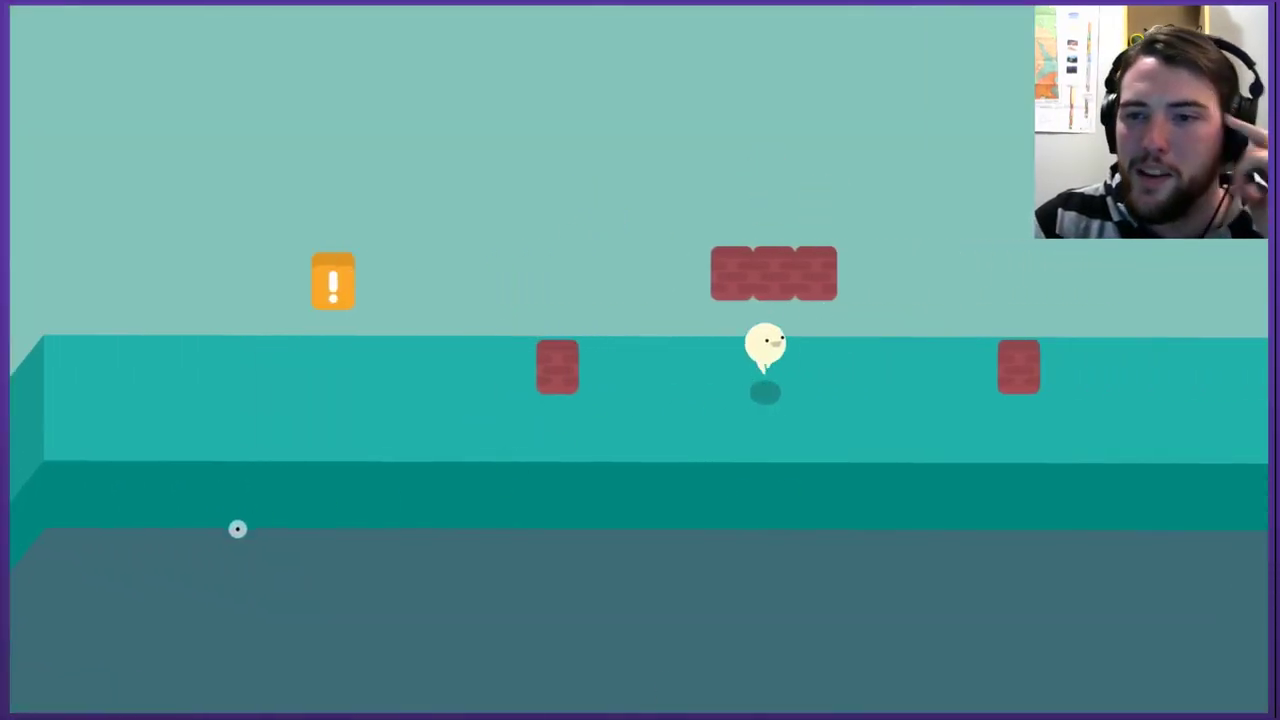
click(476, 710)
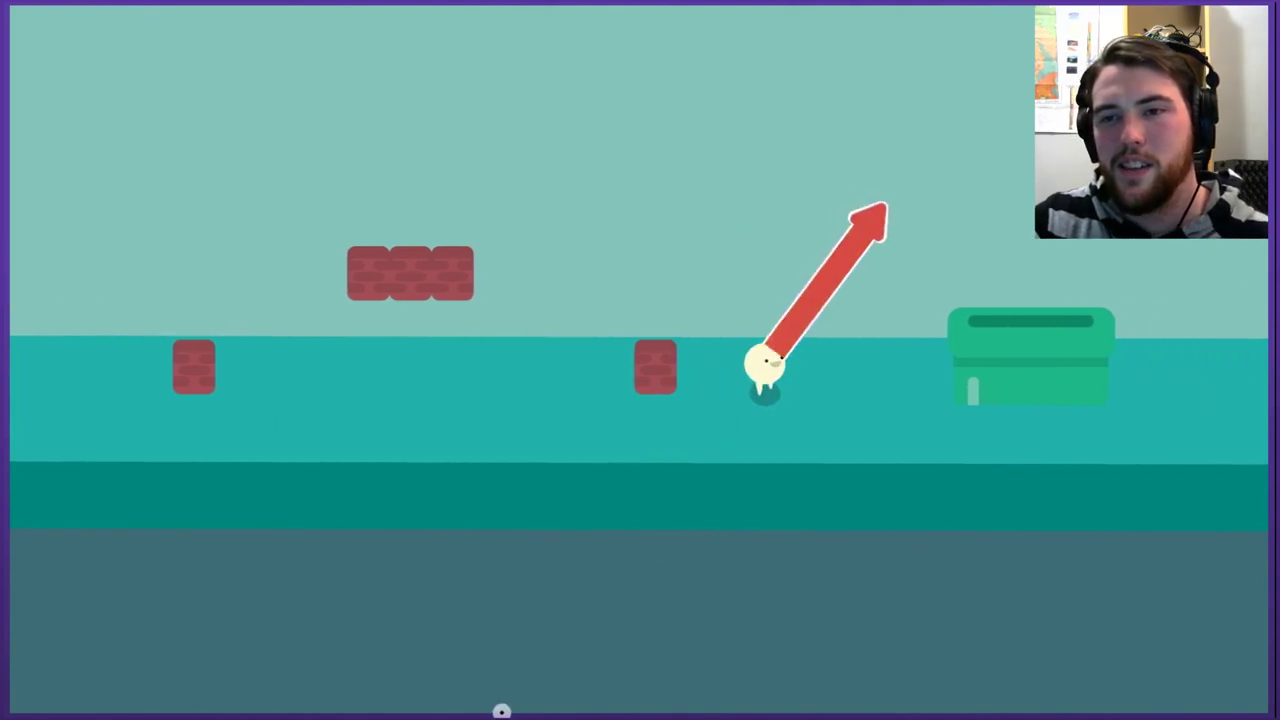
click(725, 537)
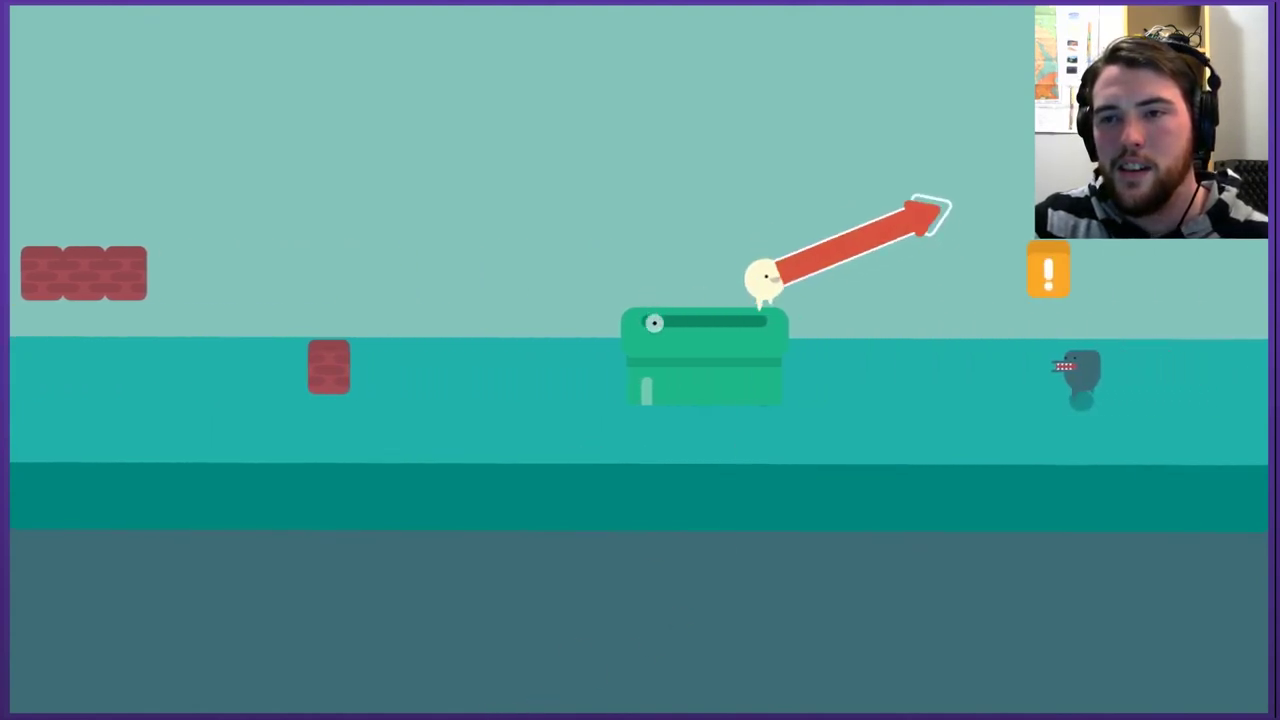
click(653, 323)
Smash past the coin and brick blocks, hop the last pipe, and drop into the flag hole.
click(701, 572)
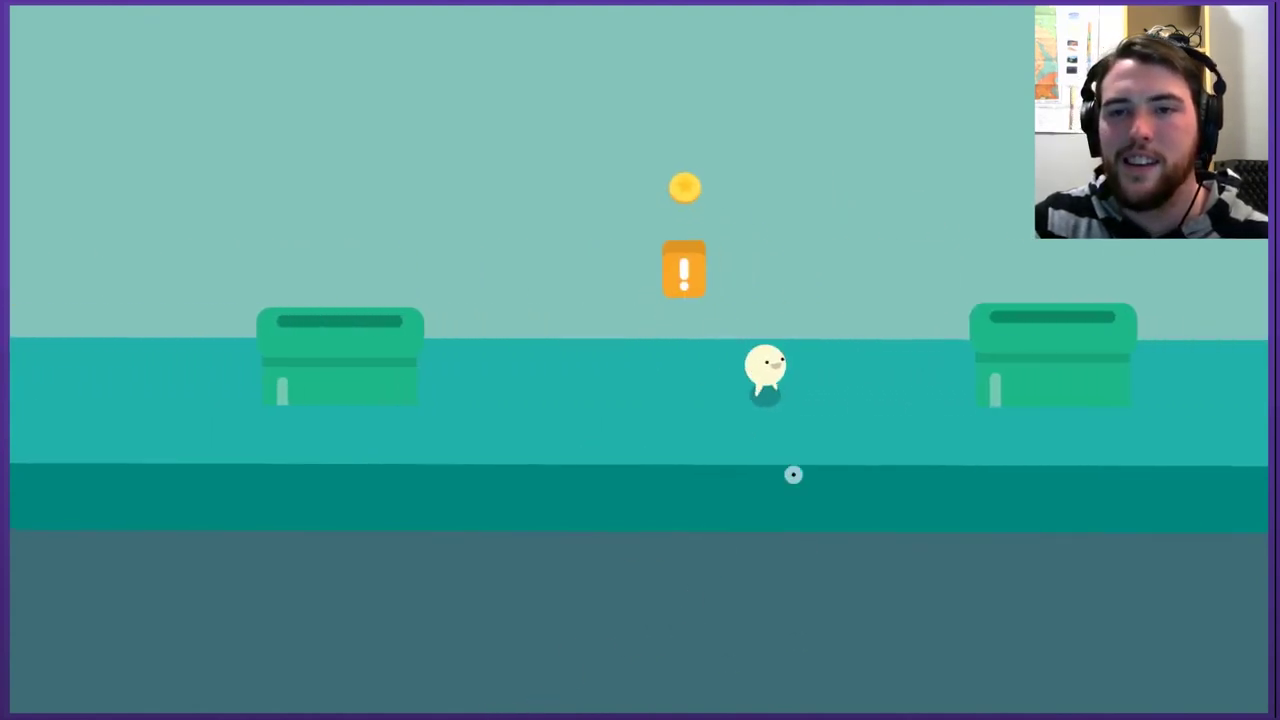
click(920, 504)
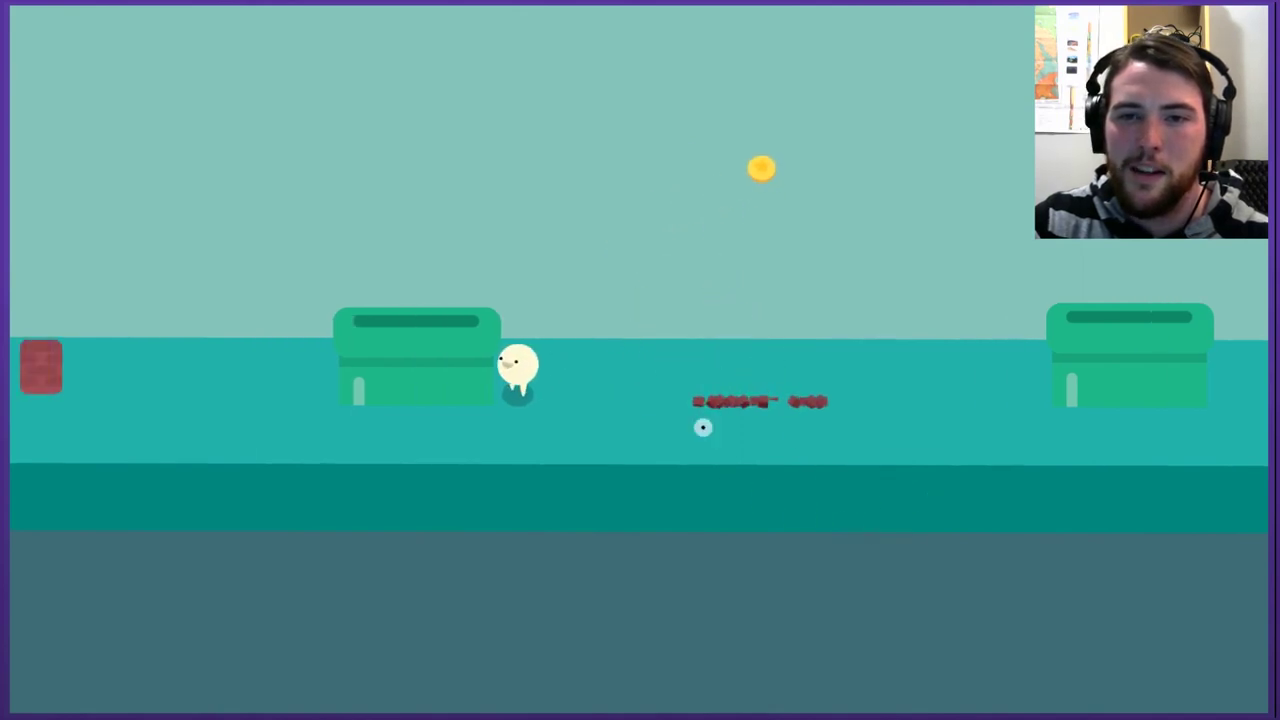
click(299, 704)
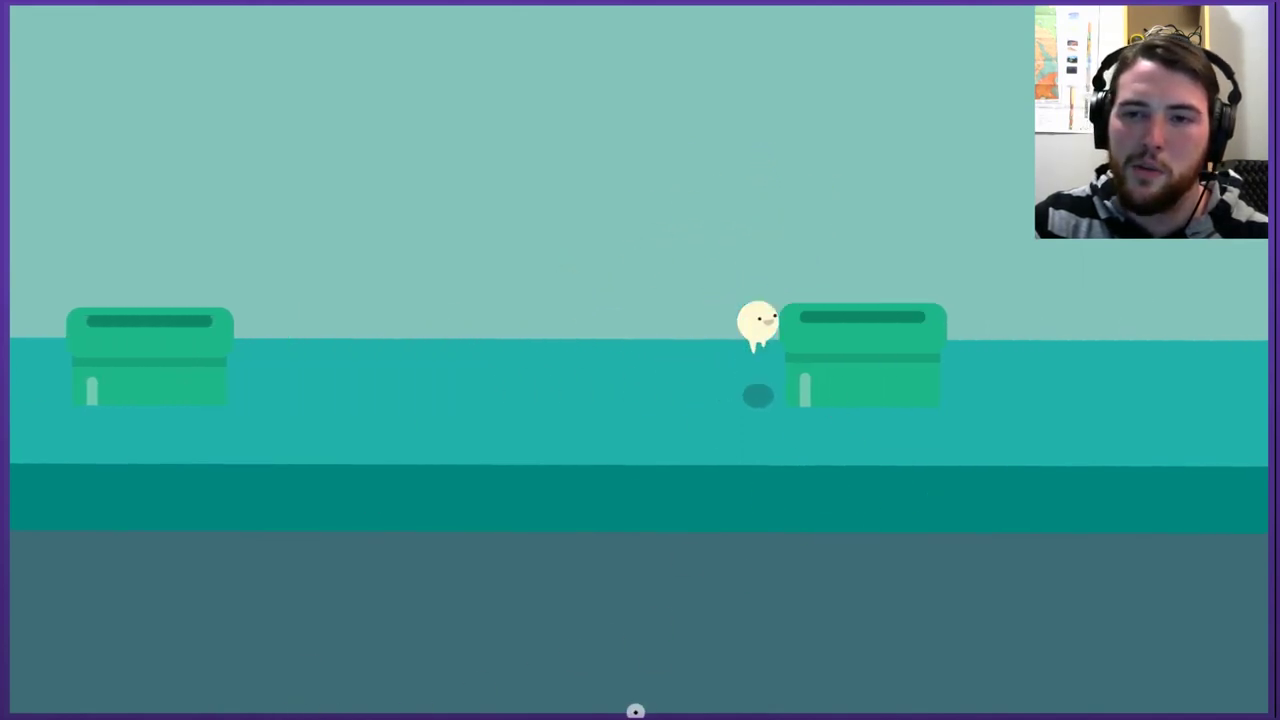
click(634, 710)
click(411, 613)
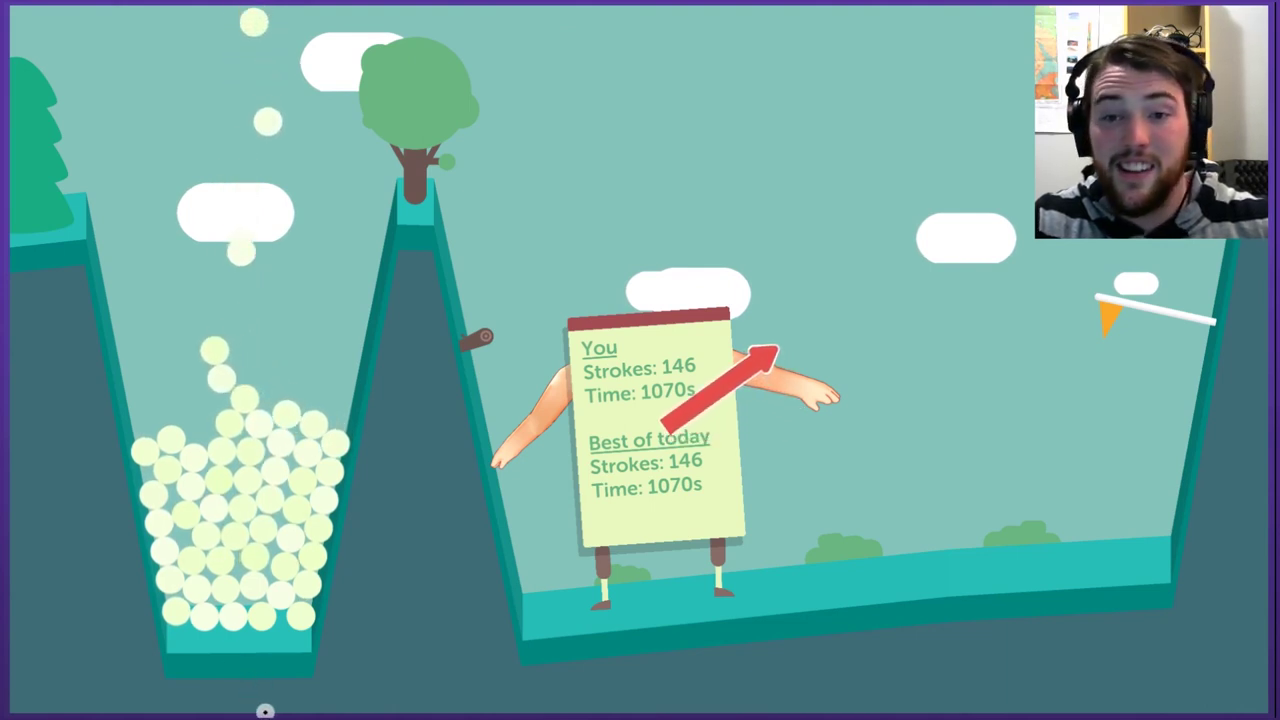
Launch the 146-stroke score-card character across the pit until the game restarts.
drag(268, 710, 268, 710)
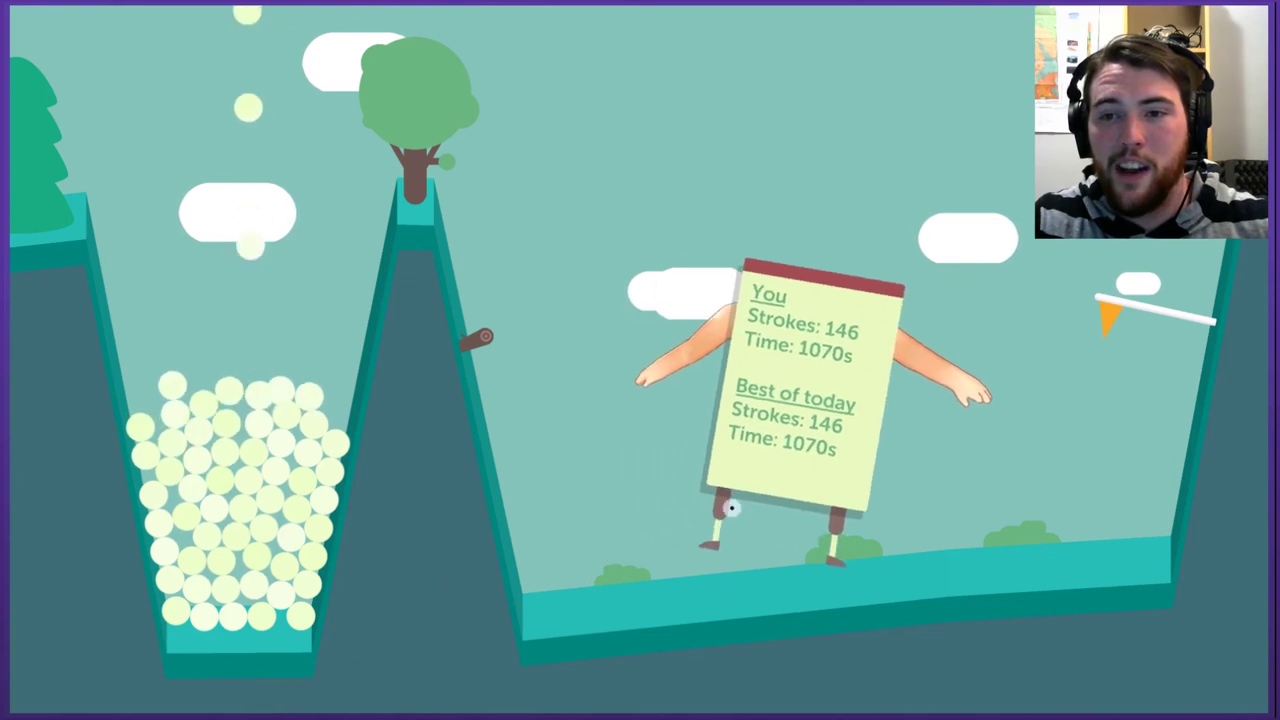
drag(780, 600, 660, 710)
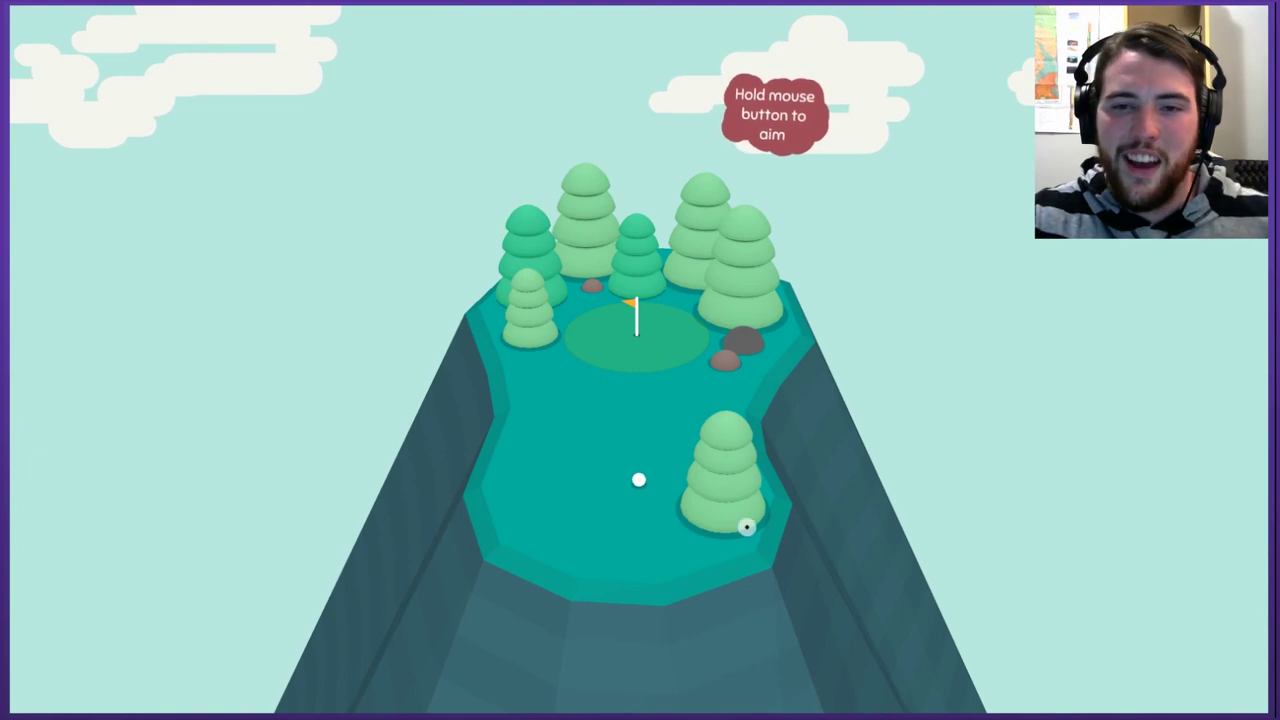
Shoot the ball up the cliff-top course past the cats and putt it into the hole.
click(640, 708)
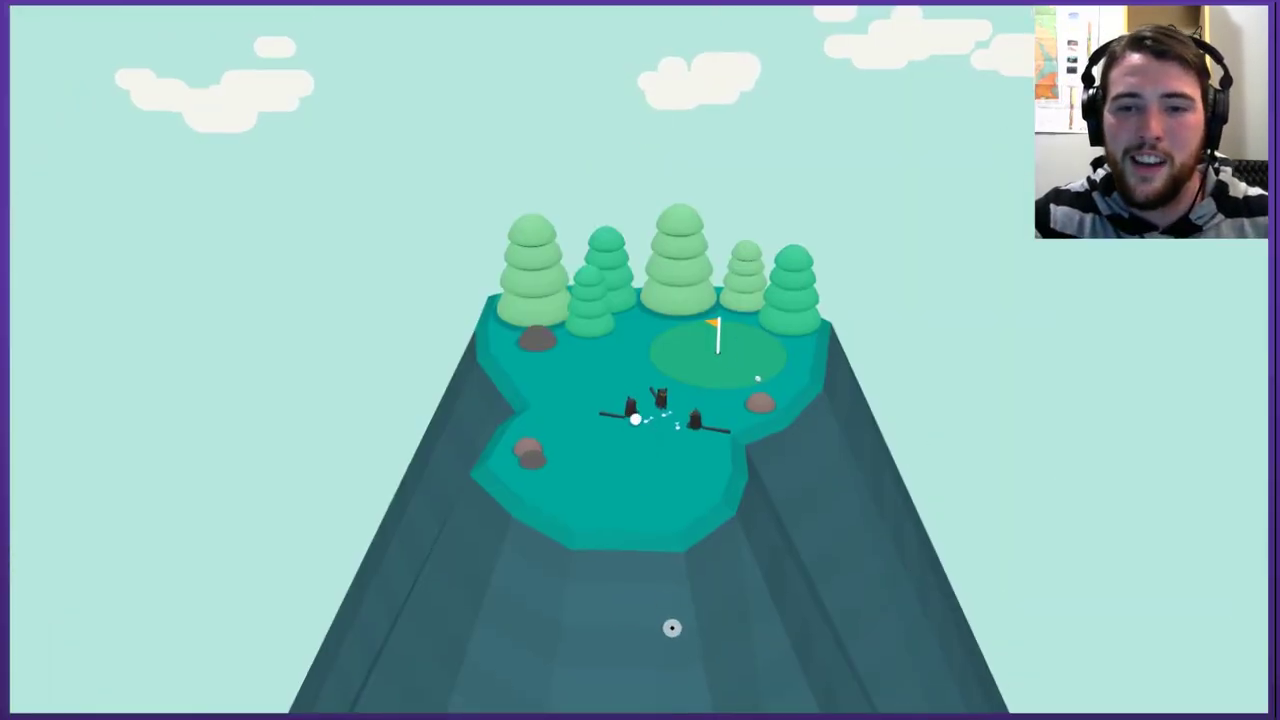
drag(672, 627, 790, 545)
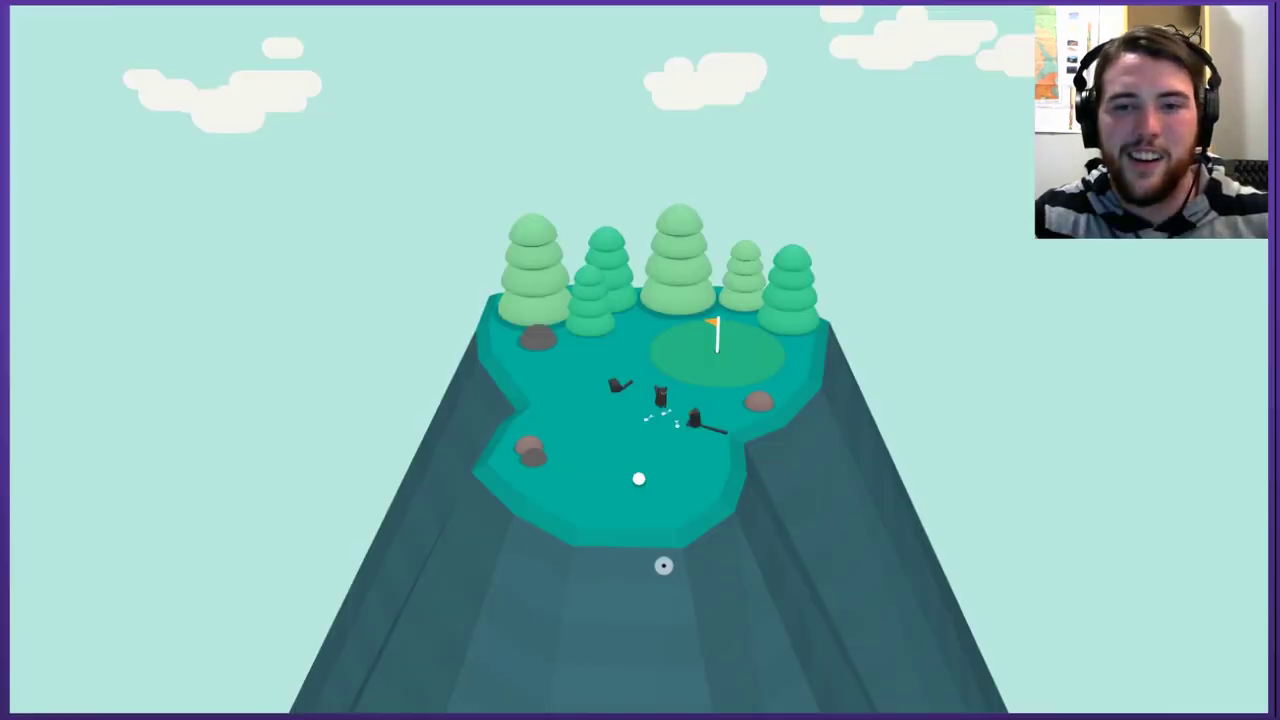
drag(641, 478, 403, 698)
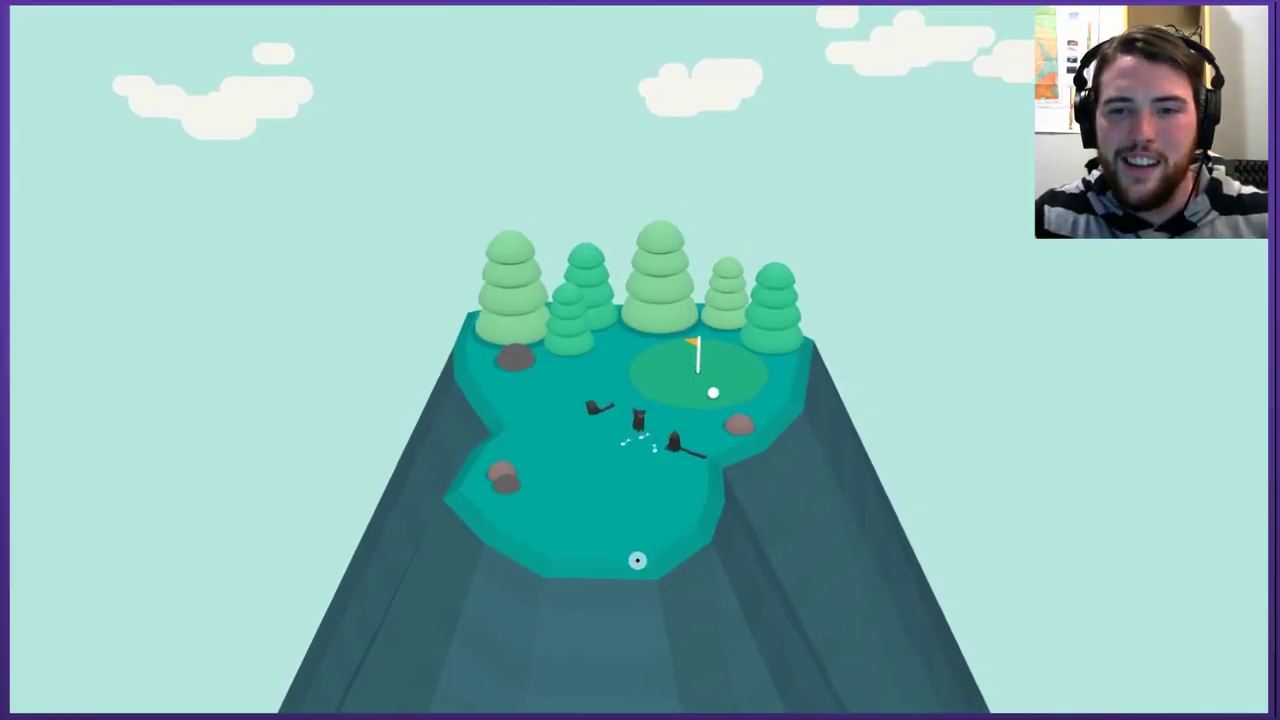
drag(604, 458, 640, 400)
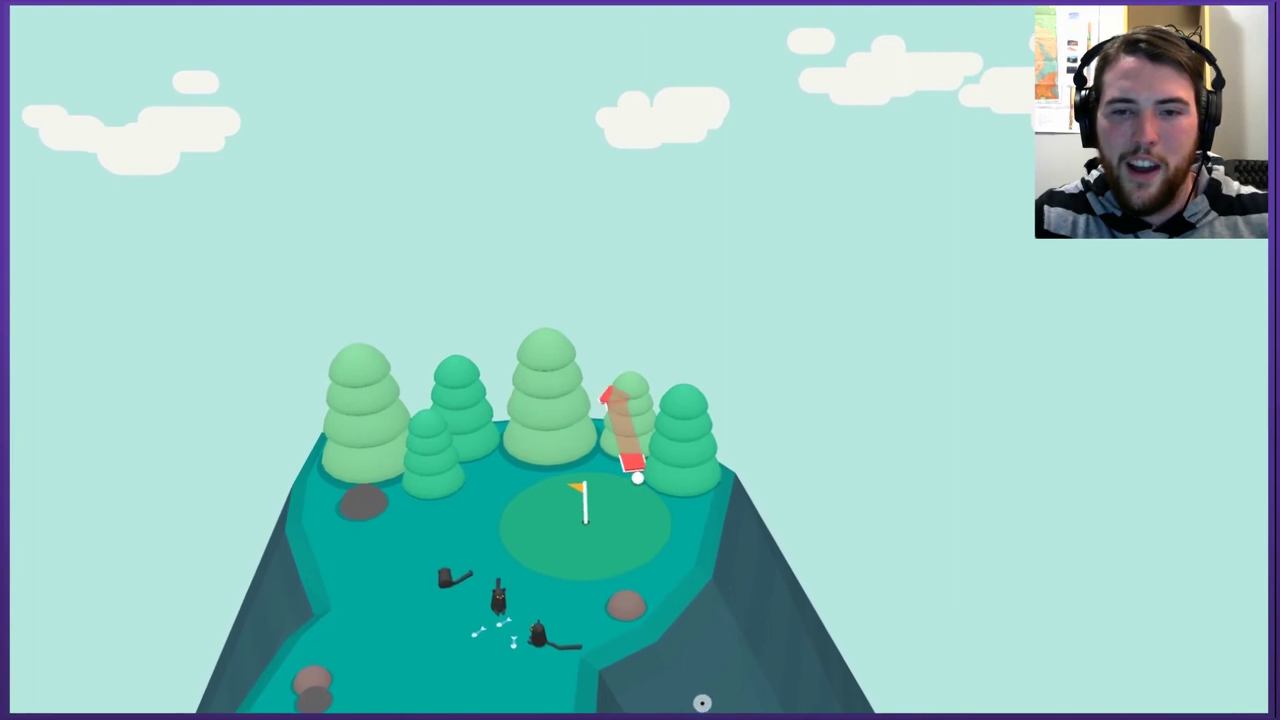
drag(617, 484, 545, 410)
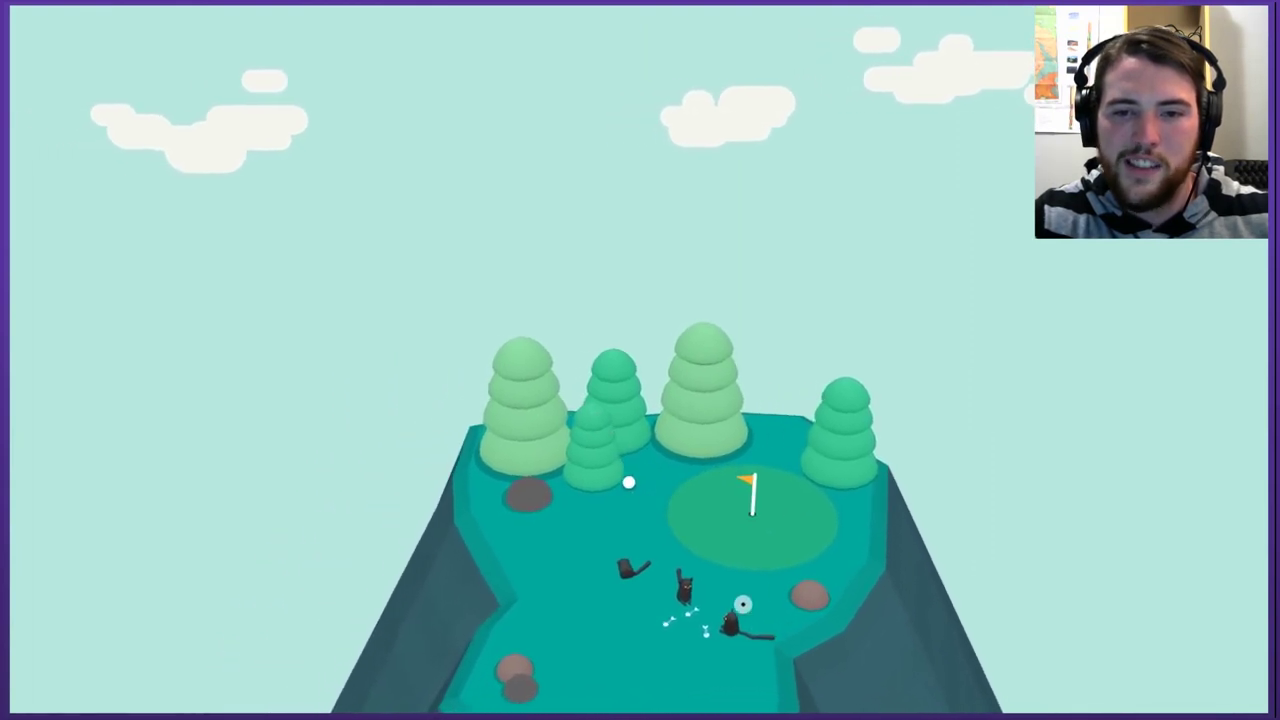
drag(706, 467, 640, 520)
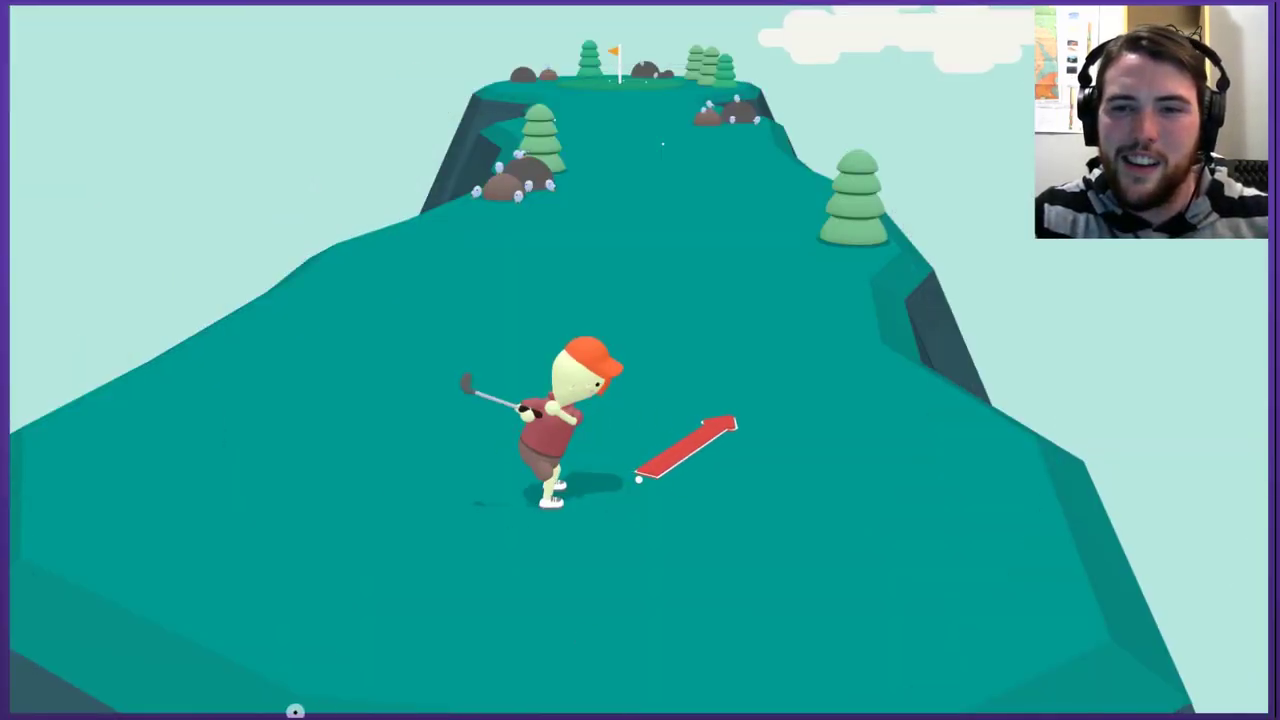
Launch the golfer up the course with charged shots until it falls off the cliff.
drag(638, 480, 638, 480)
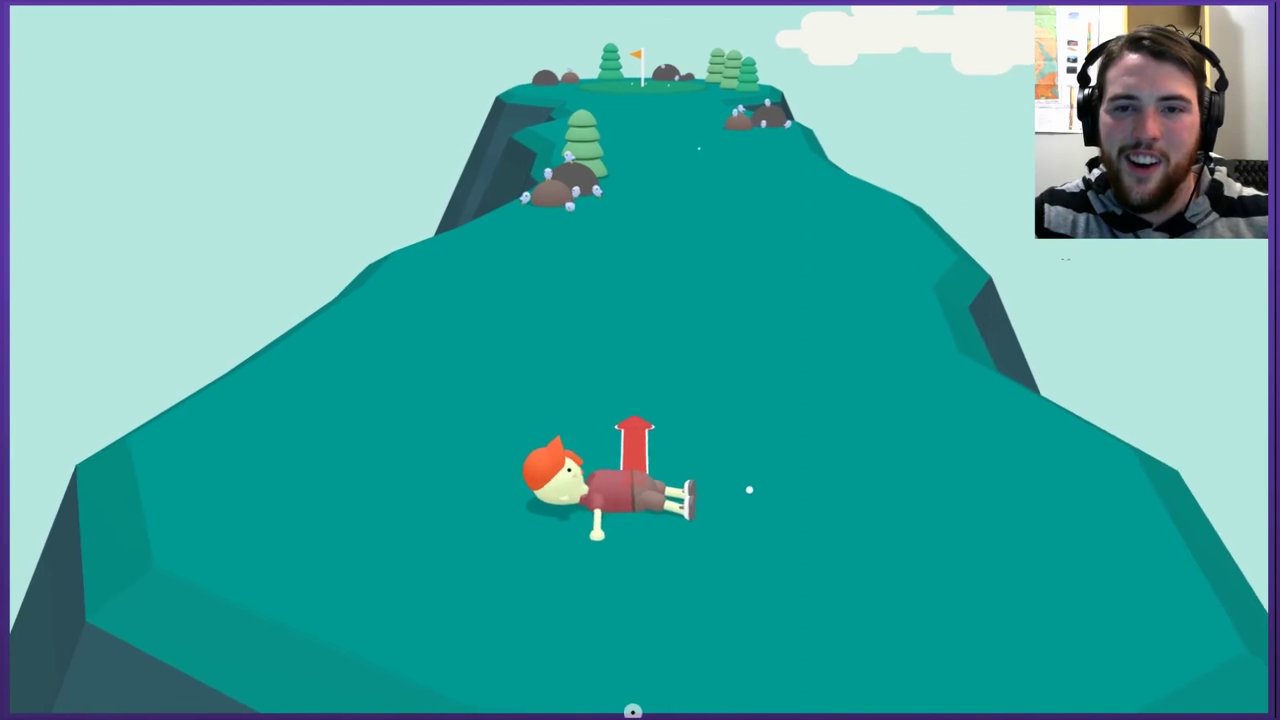
drag(755, 483, 755, 483)
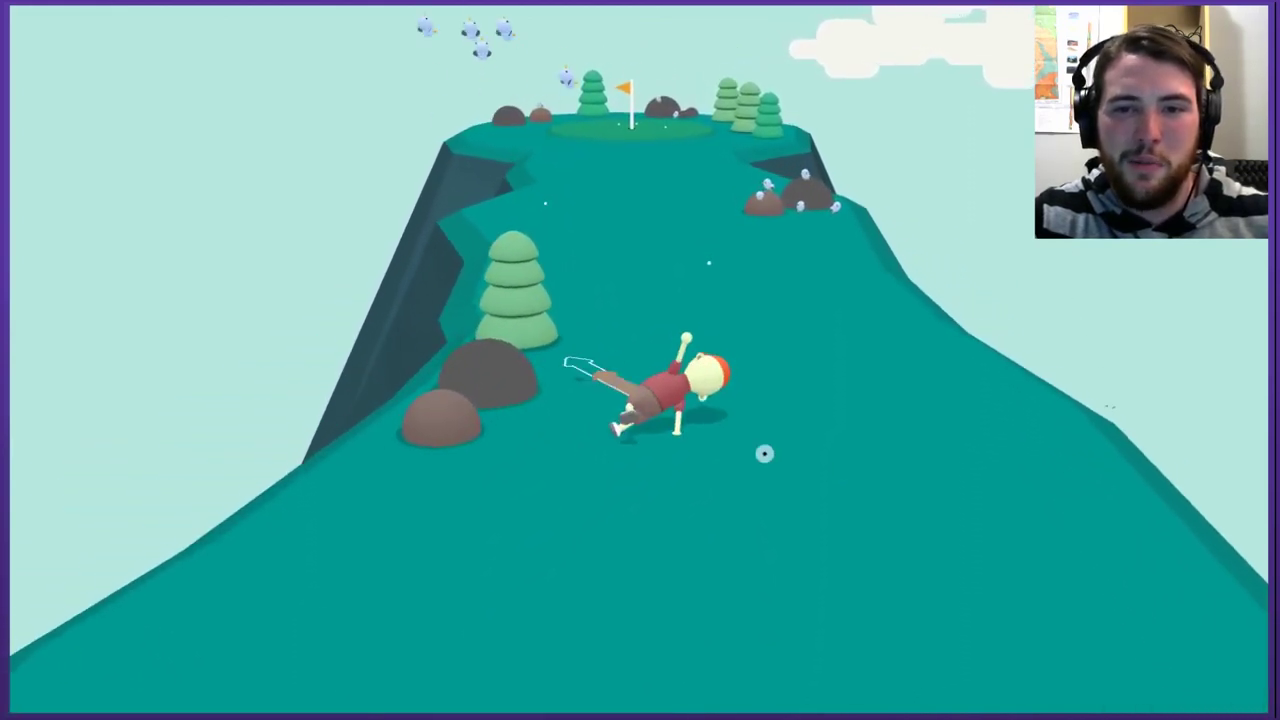
drag(705, 315, 689, 366)
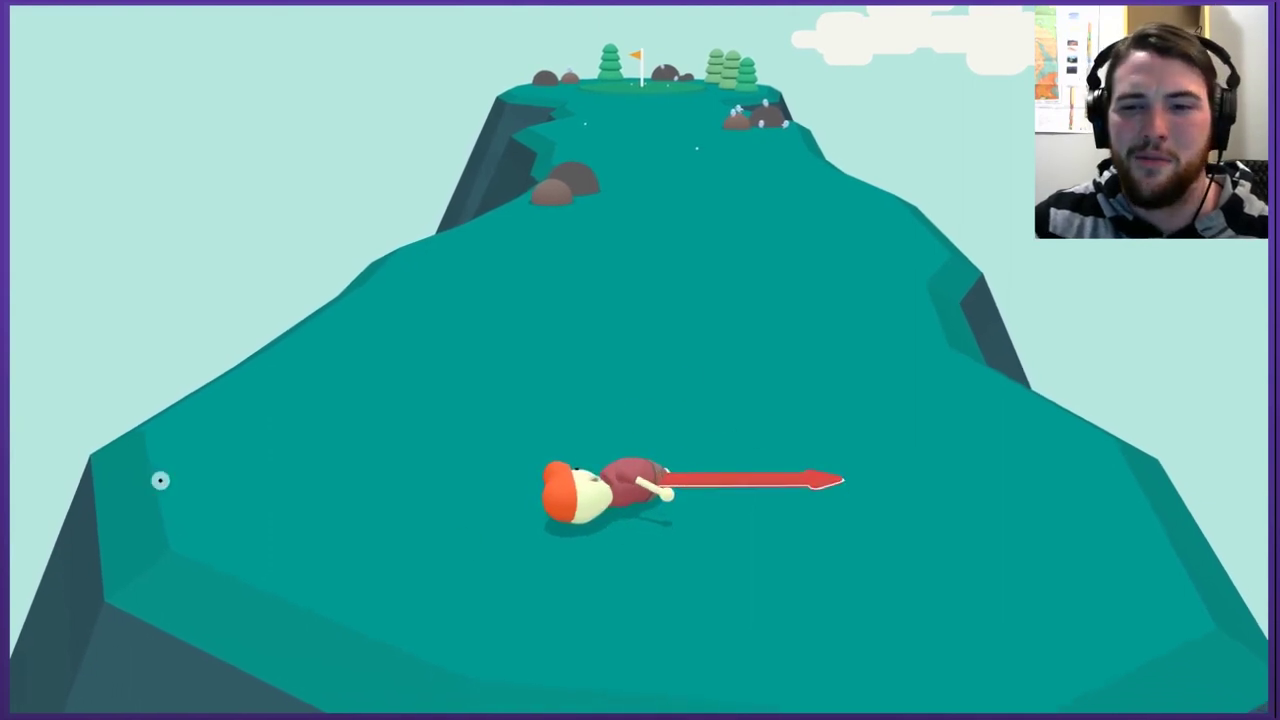
drag(727, 469, 727, 469)
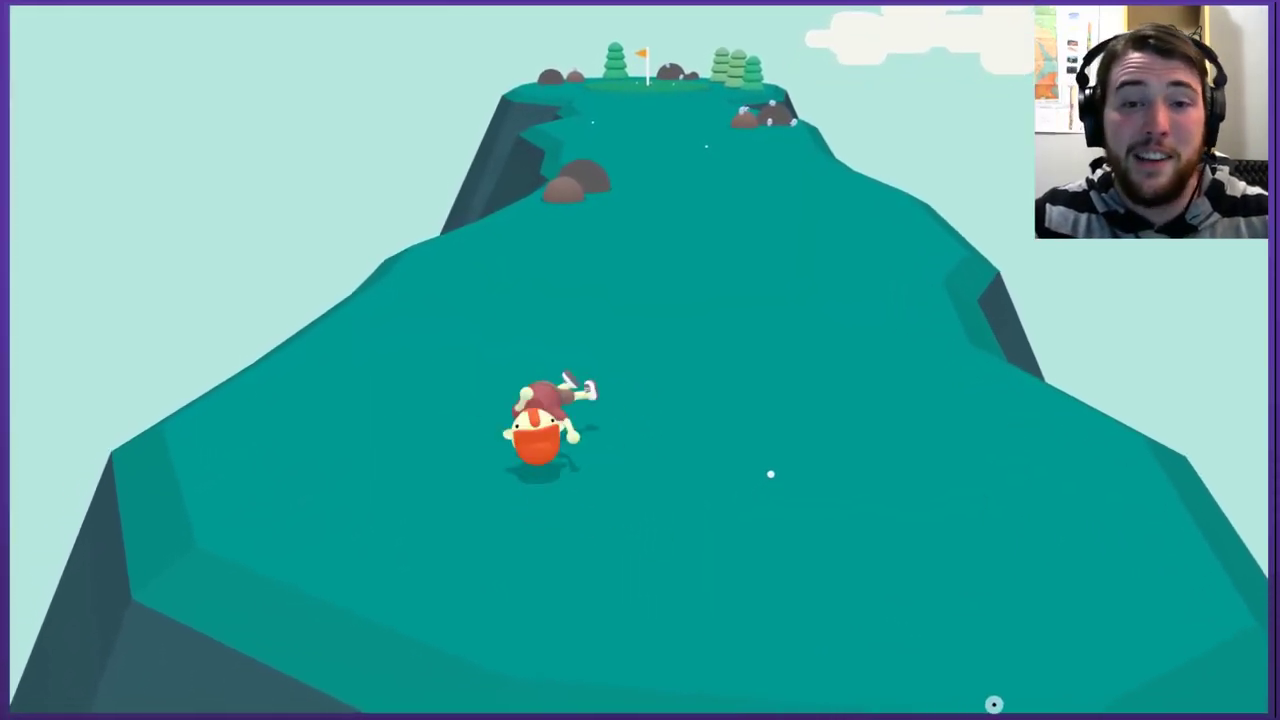
click(770, 474)
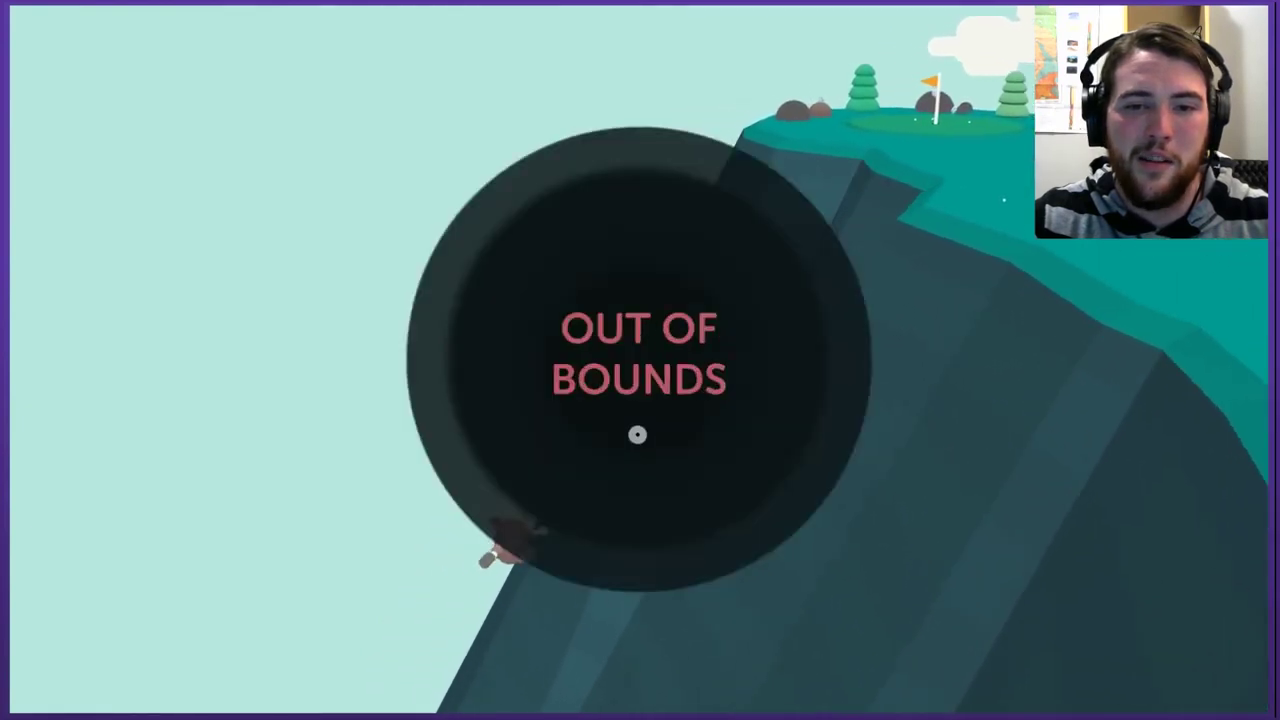
Tumble the respawned golfer up to the green and into the hole.
click(652, 264)
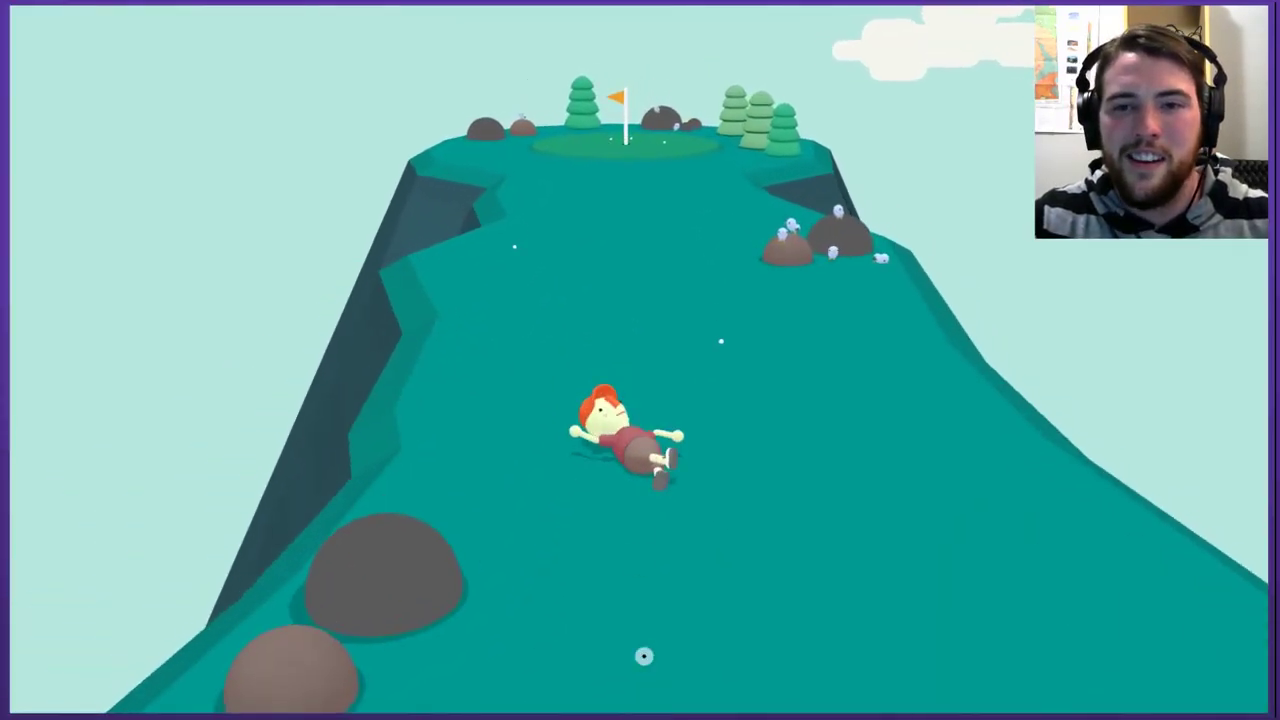
click(644, 600)
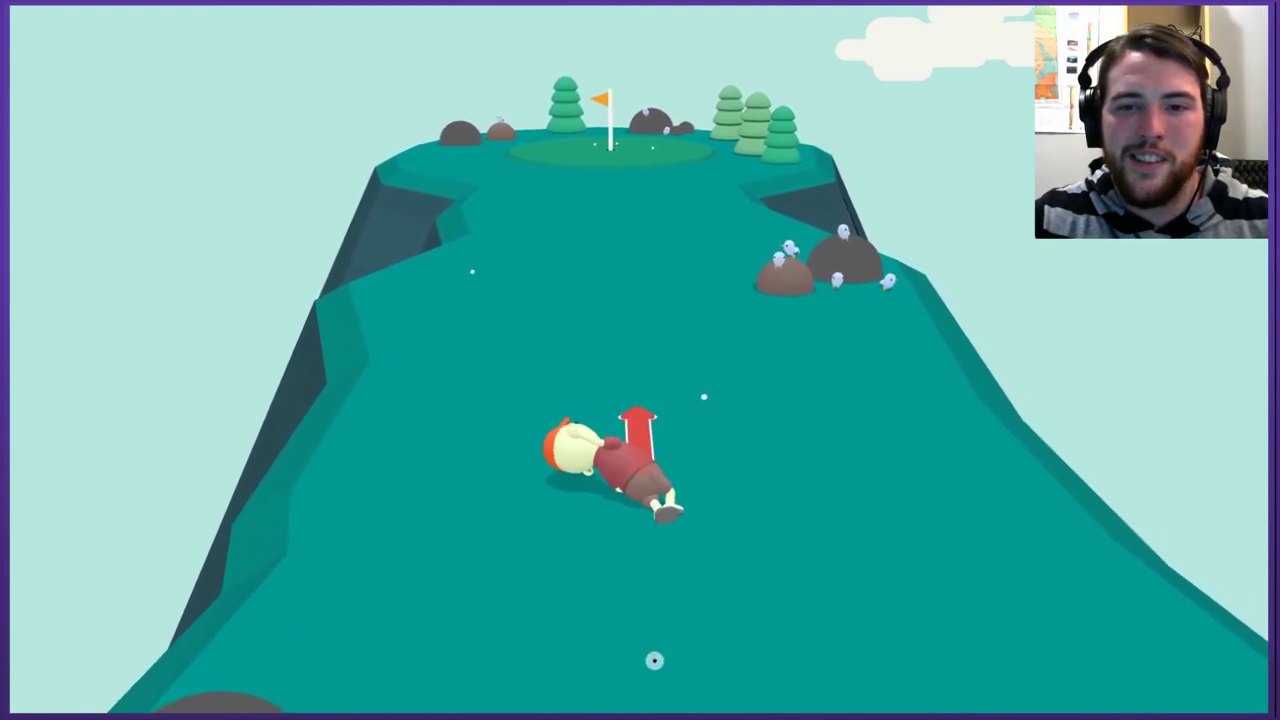
click(645, 517)
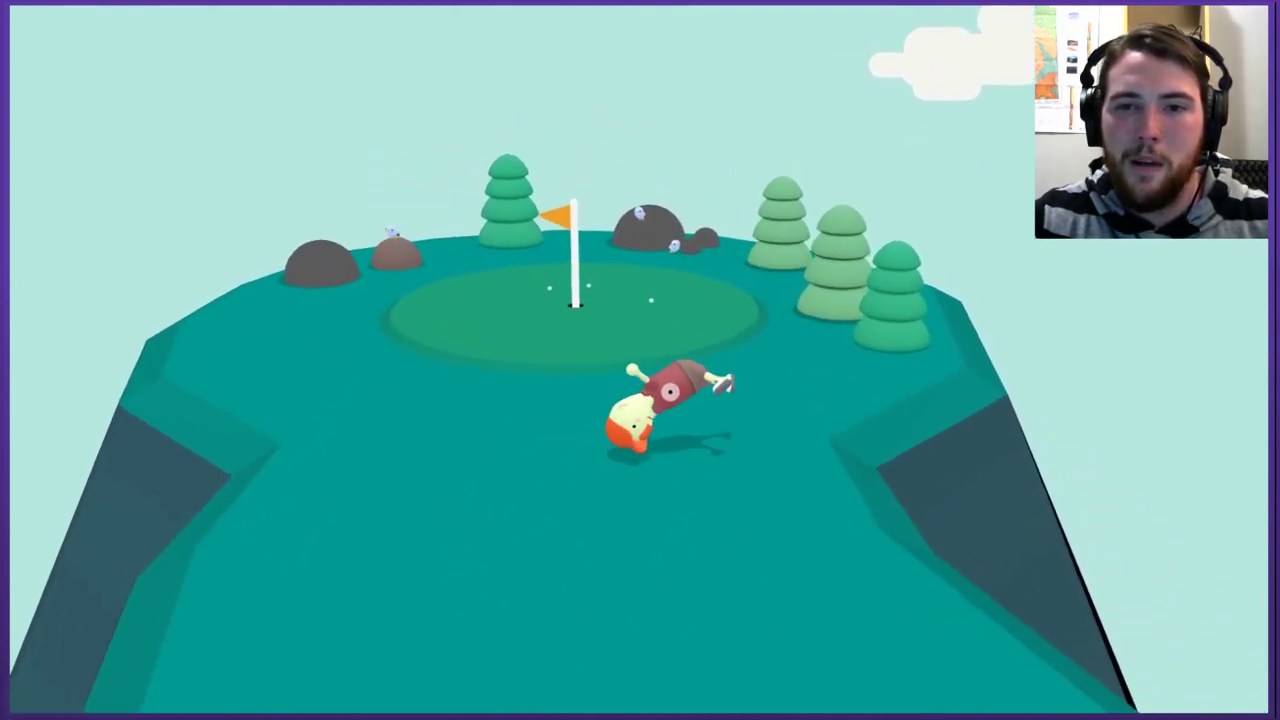
click(660, 500)
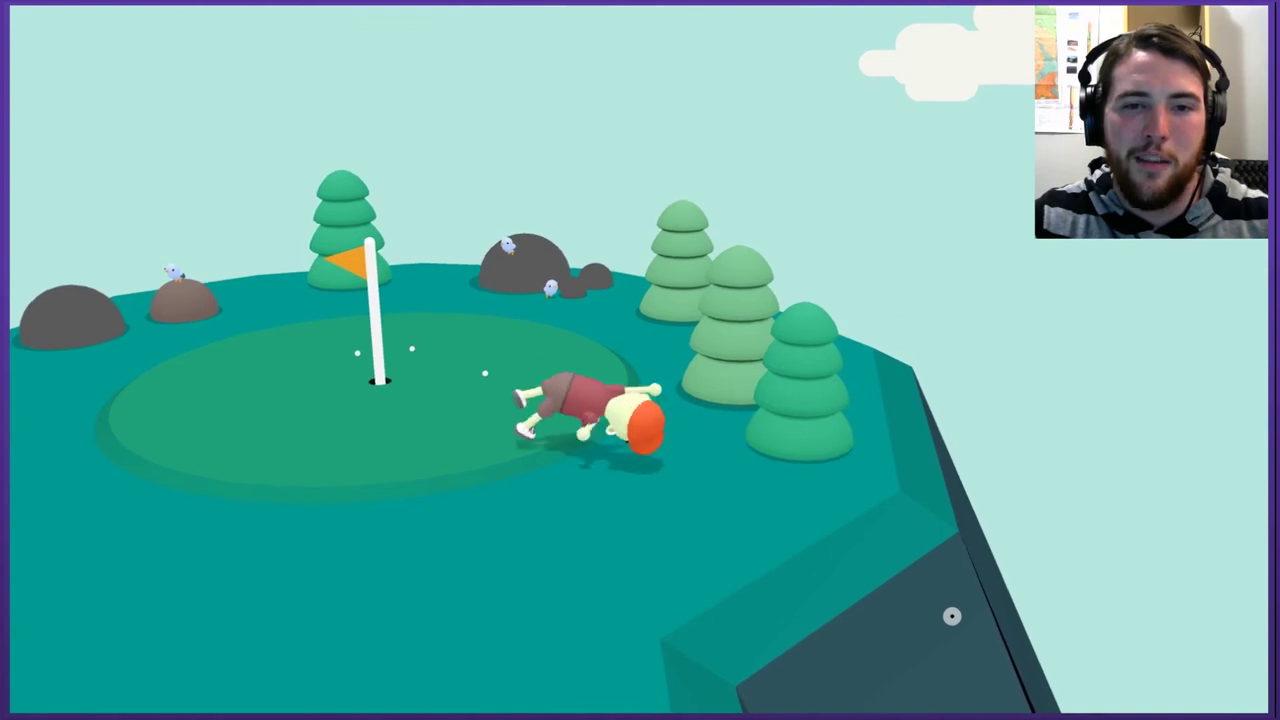
click(951, 616)
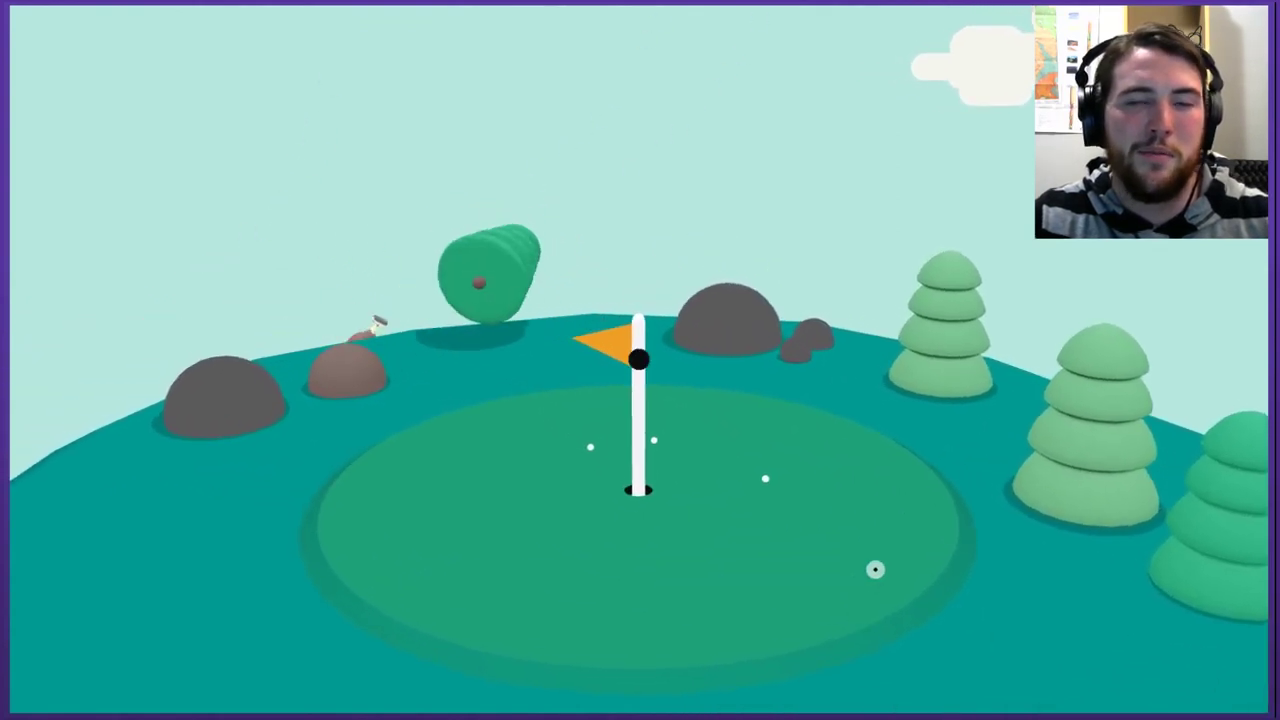